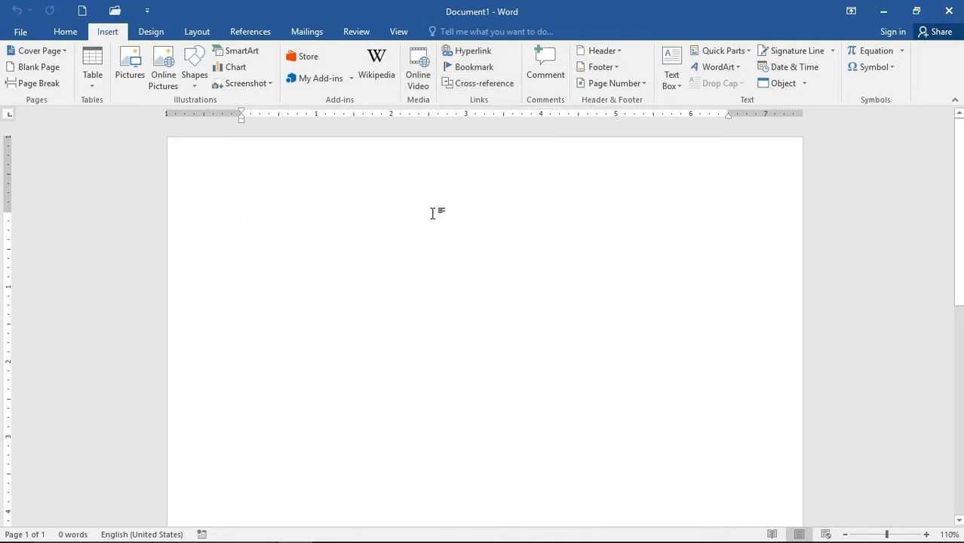
- Type the heading CHAIWALA and generate five sample paragraphs below it with =rand()
type("+")
key("BackSpace")
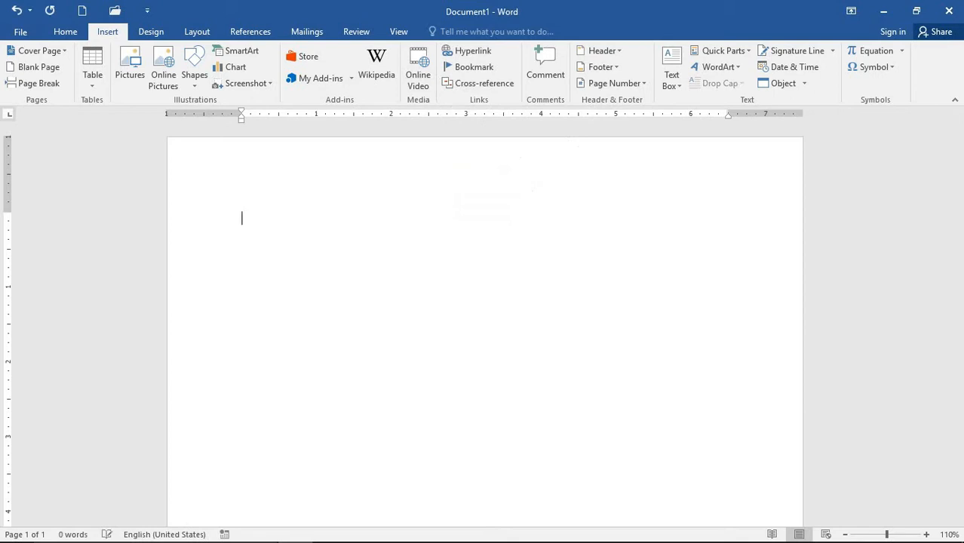
type("c")
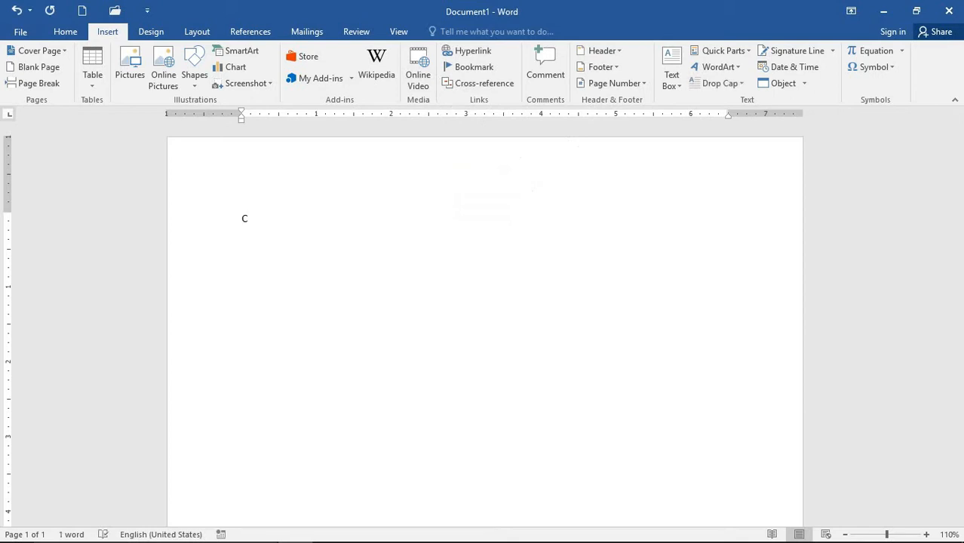
type("HAIWALA")
key("Return")
type("=rand()")
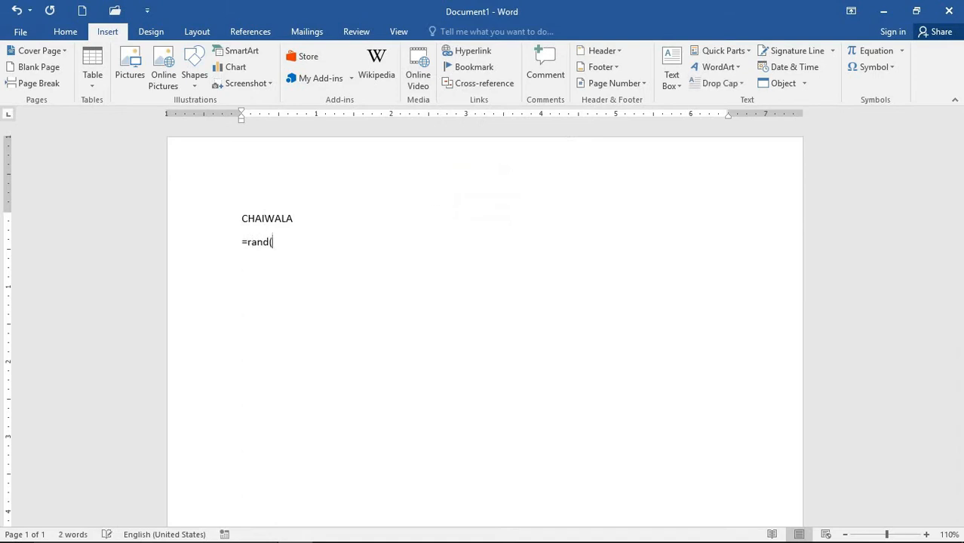
key("Return")
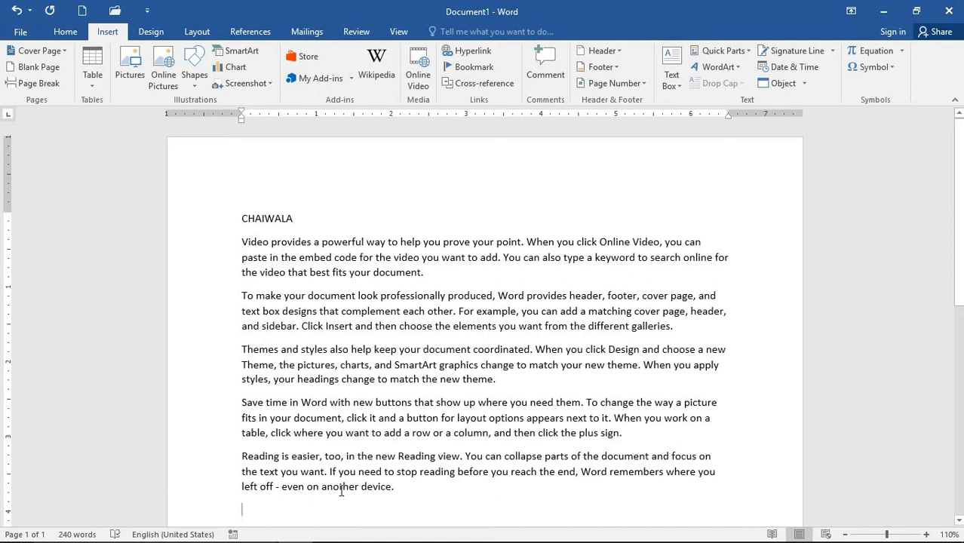
type("You can visit")
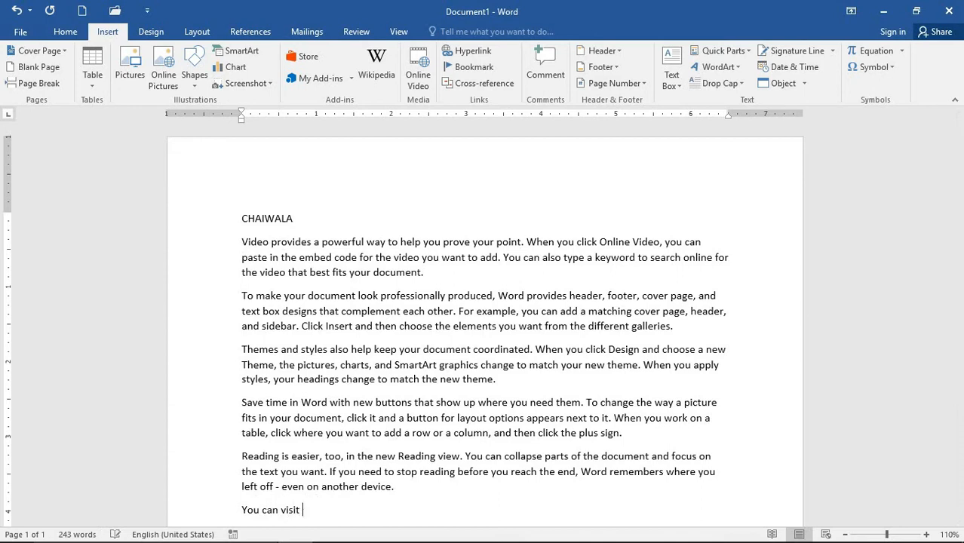
type(" our ")
type("websote")
type("te")
type(": ")
type("www")
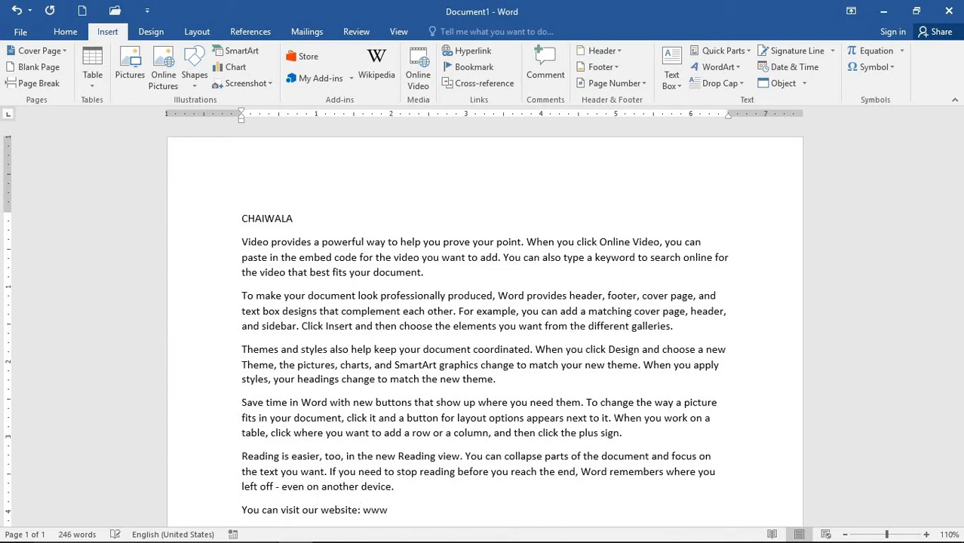
type(".chaiwala.com")
scroll(425, 354, "down", 2)
scroll(424, 355, "up", 2)
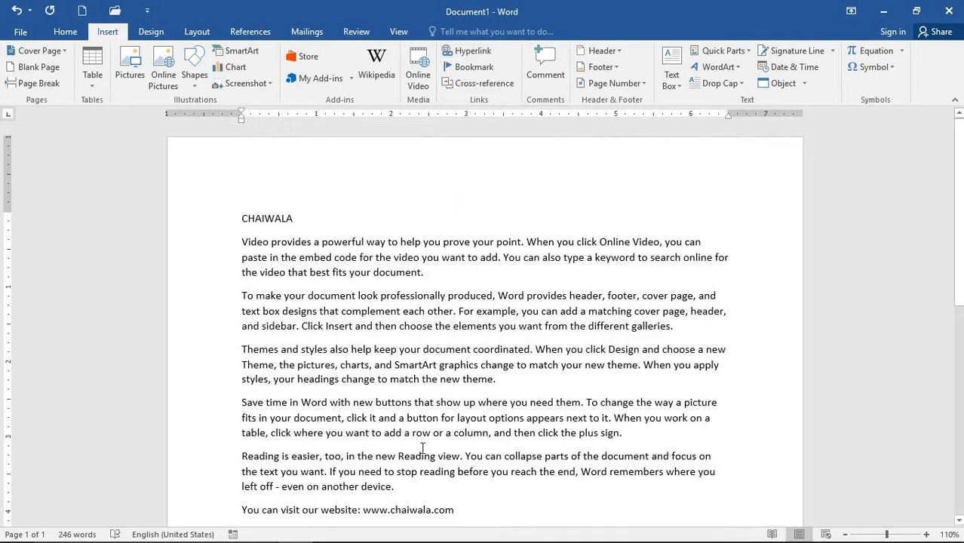
scroll(422, 447, "down", 3)
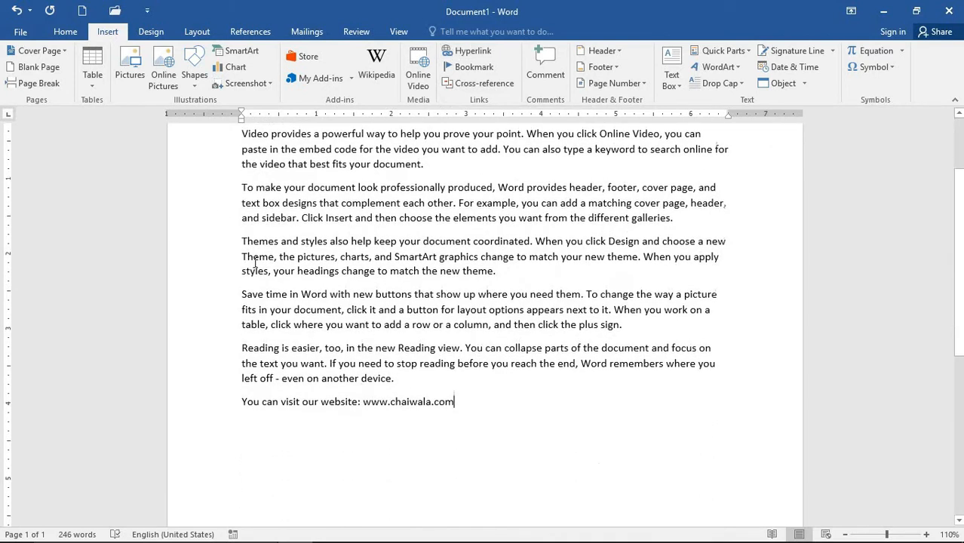
triple_click(420, 407)
left_click(417, 406)
left_click_drag(454, 403, 366, 436)
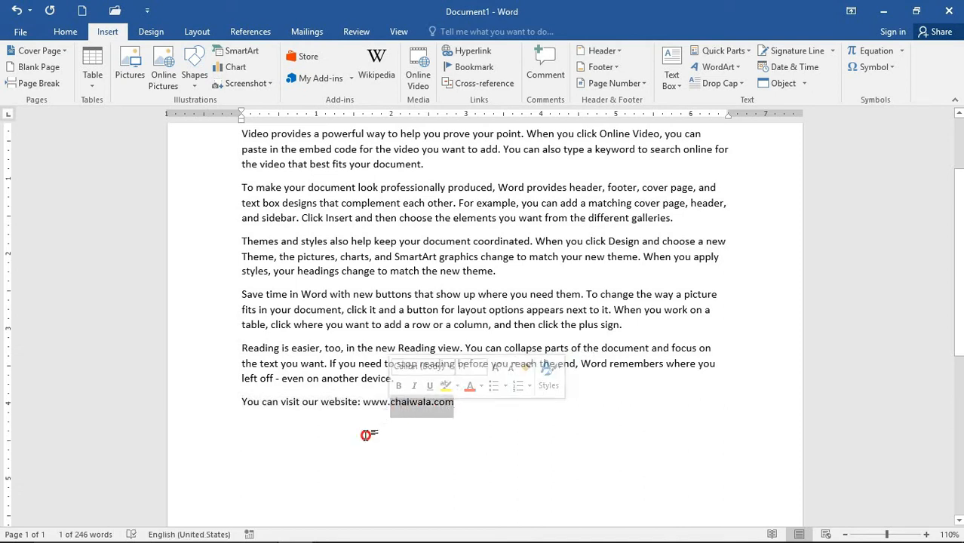
left_click(371, 409)
left_click_drag(363, 402, 440, 415)
key("ctrl+c")
right_click(437, 408)
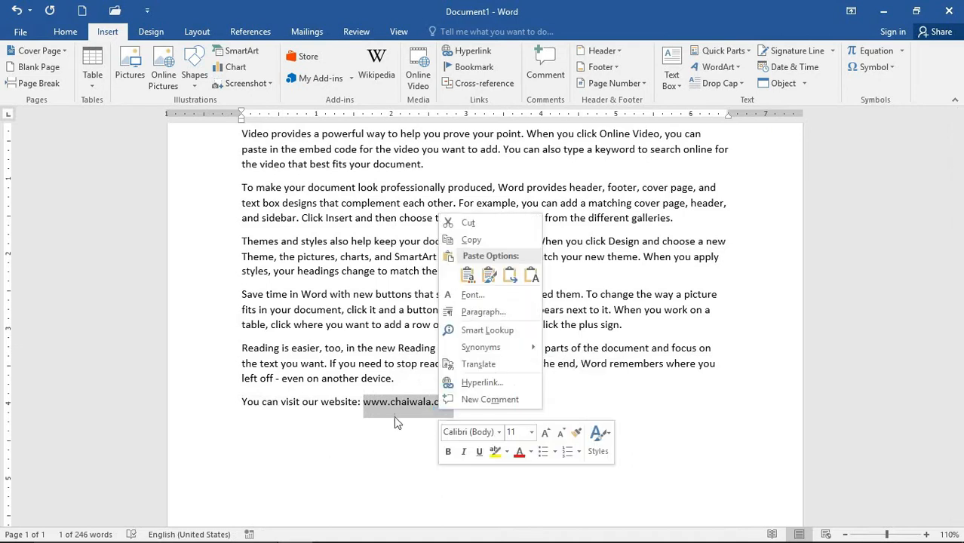
left_click(445, 441)
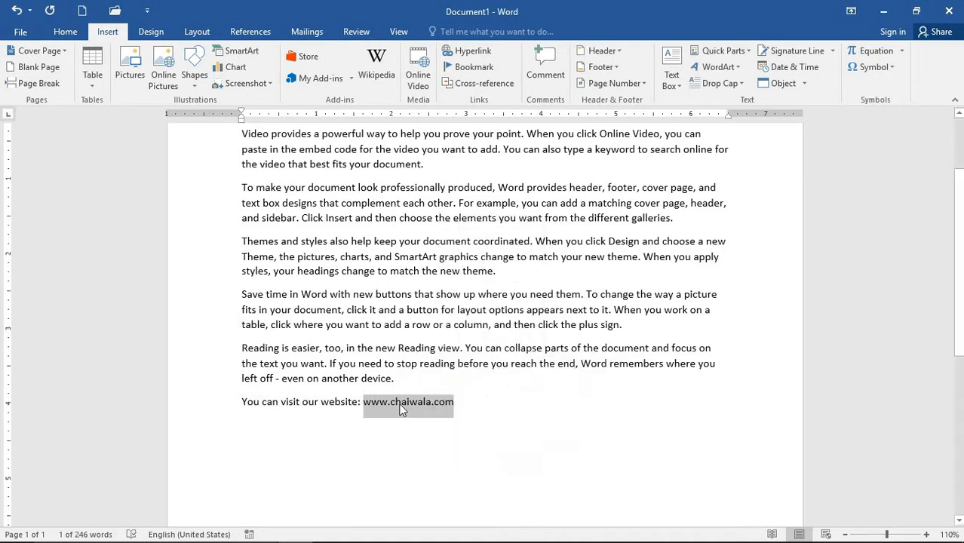
key("Delete")
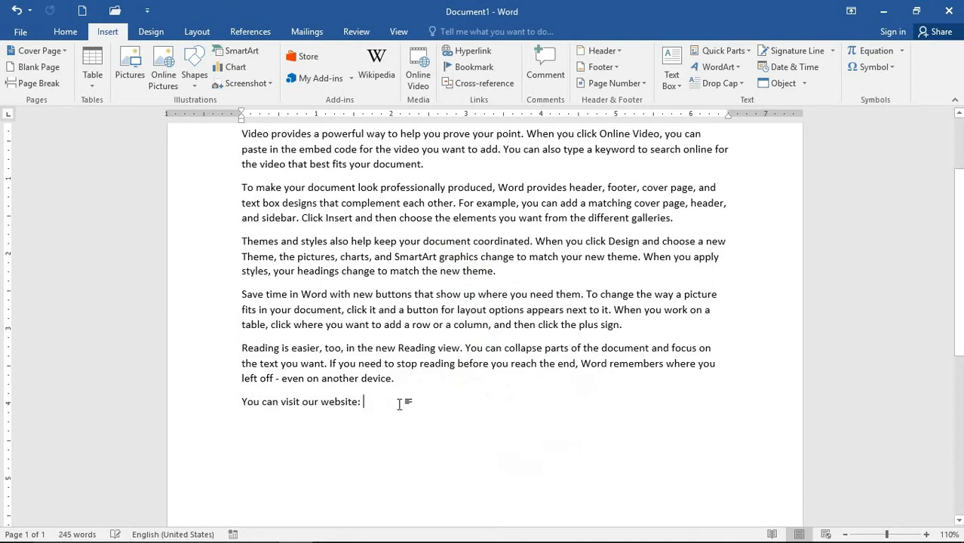
- Insert a 'click here' hyperlink to the pasted chaiwala.com address, with a custom ScreenTip
left_click(463, 53)
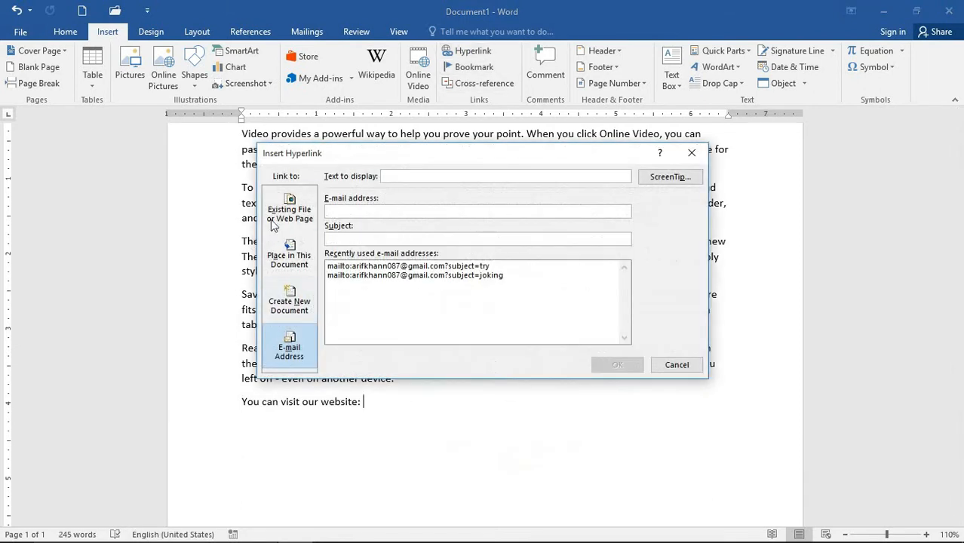
left_click(288, 214)
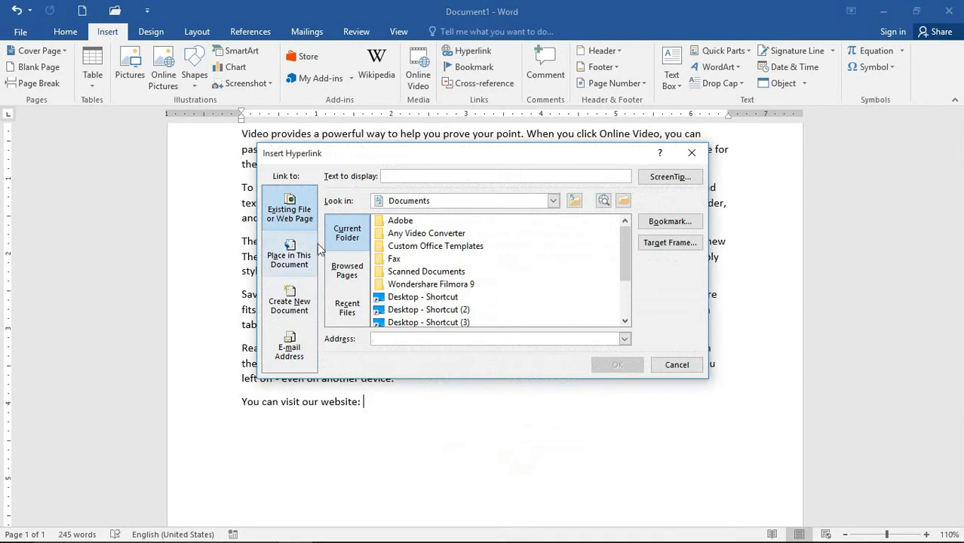
left_click(440, 341)
key("ctrl+v")
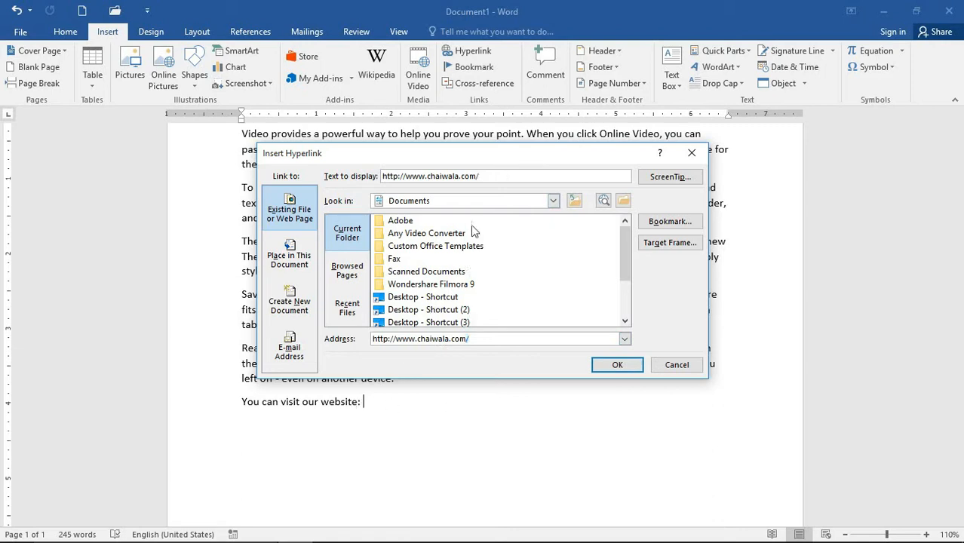
left_click(526, 178)
left_click_drag(504, 180, 385, 172)
type("click")
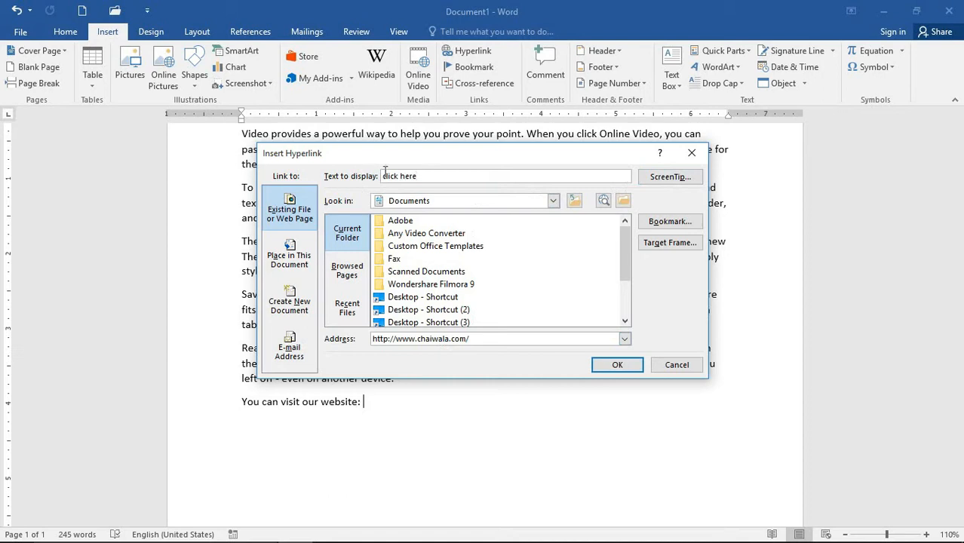
type(" here")
left_click(649, 178)
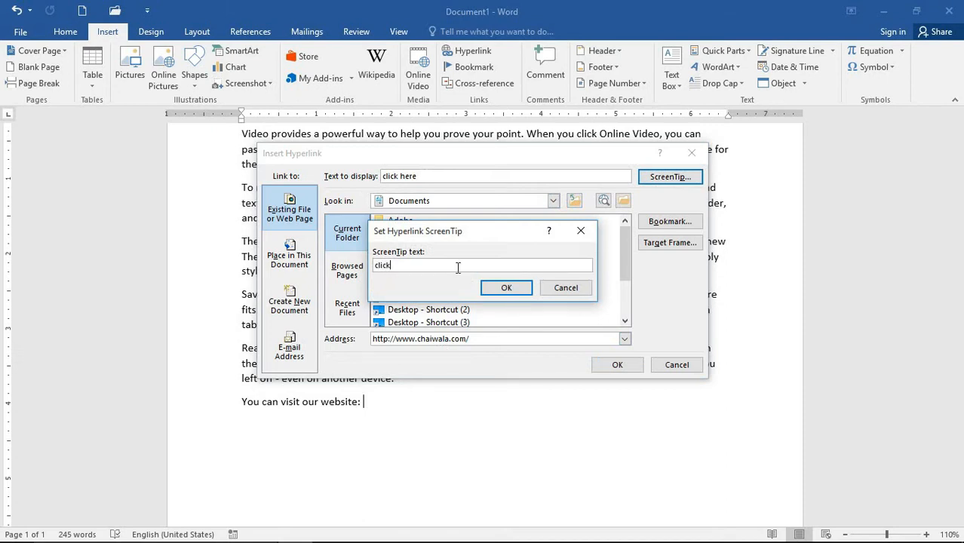
type("click her e")
left_click(506, 290)
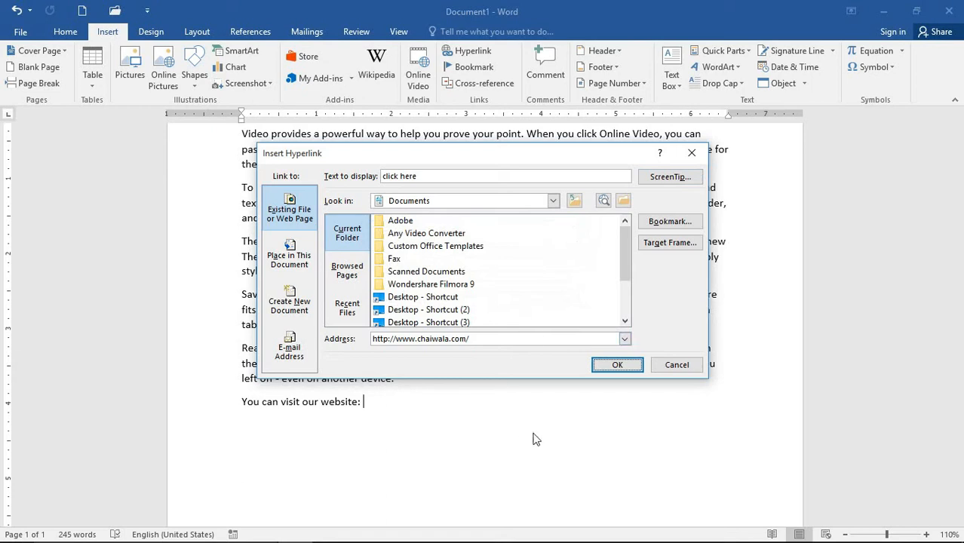
left_click(617, 365)
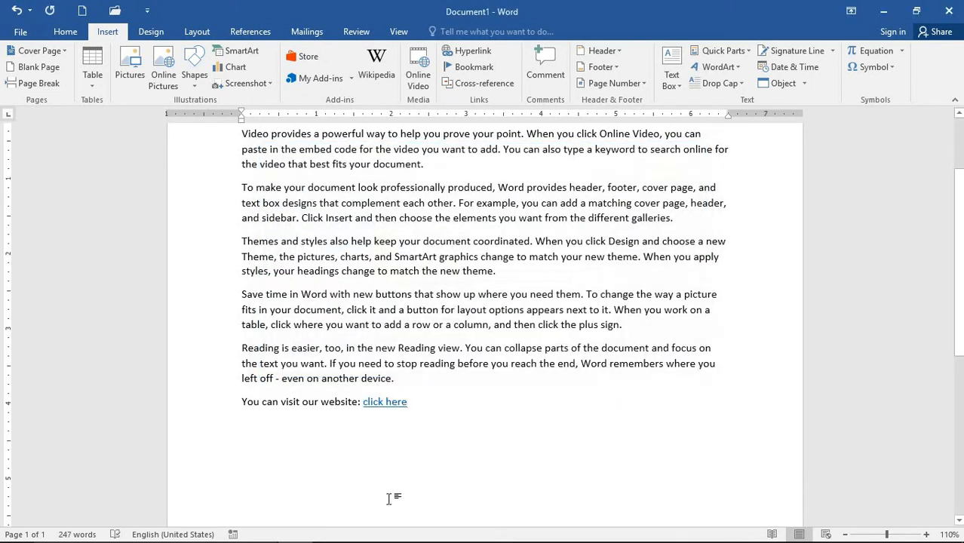
- Follow the 'click here' link to open chaiwala.com in the browser, then close the browser
scroll(273, 219, "up", 2)
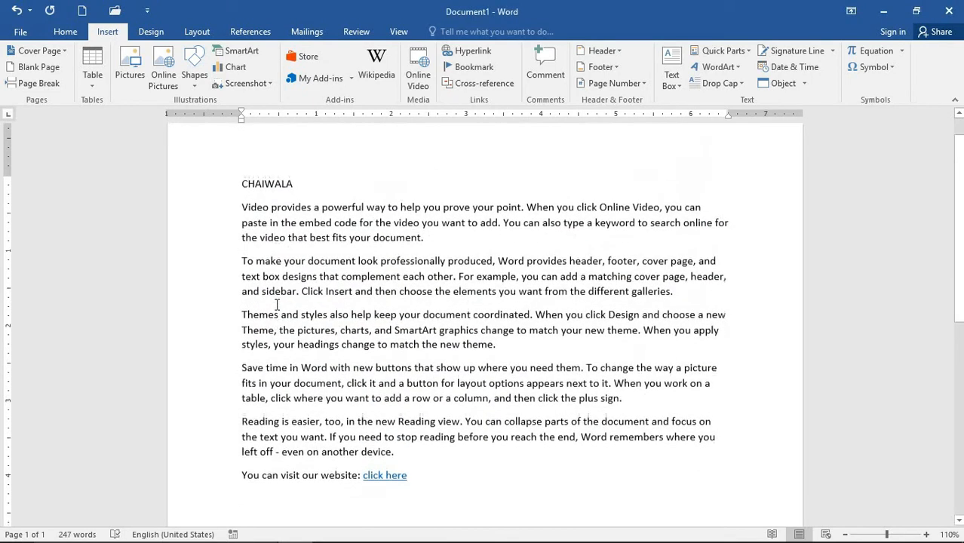
scroll(332, 420, "down", 2)
mouse_move(396, 406)
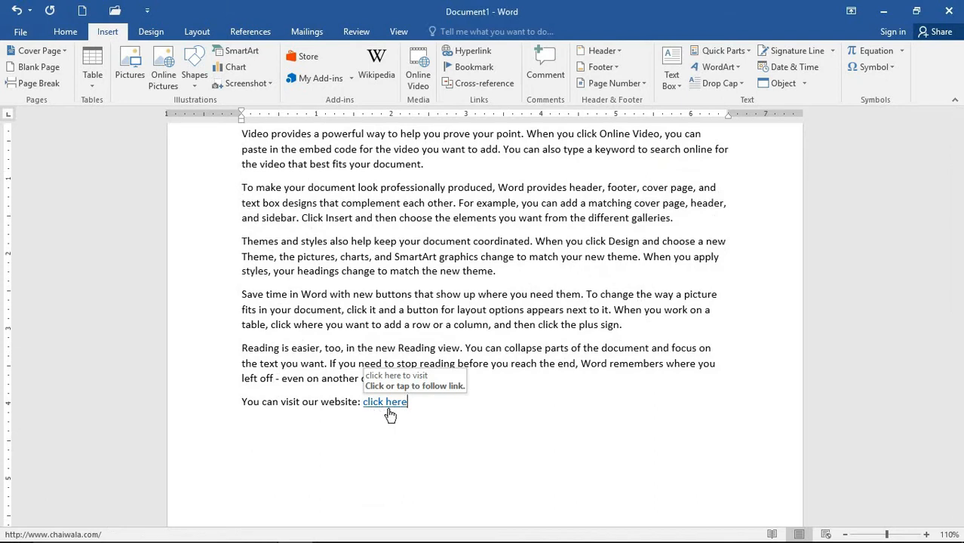
left_click(388, 405)
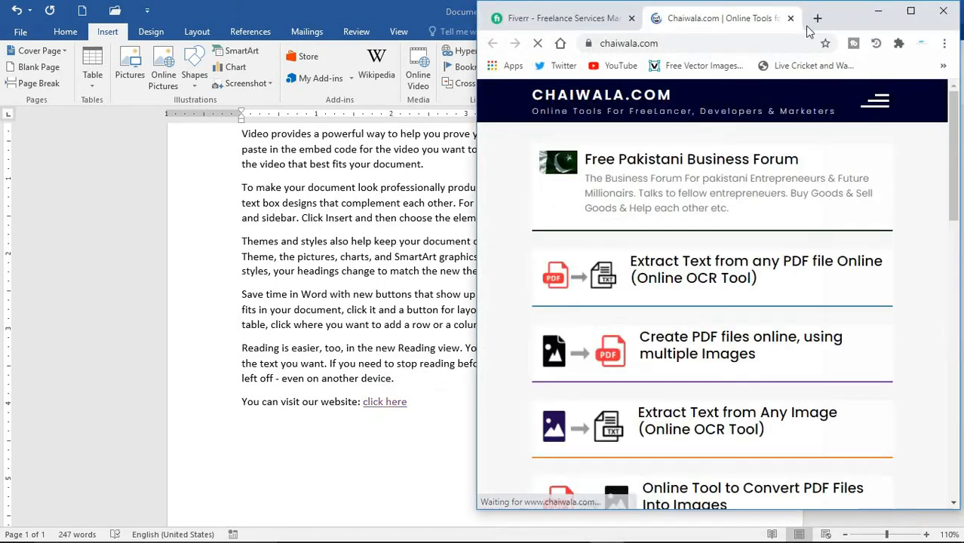
left_click(942, 13)
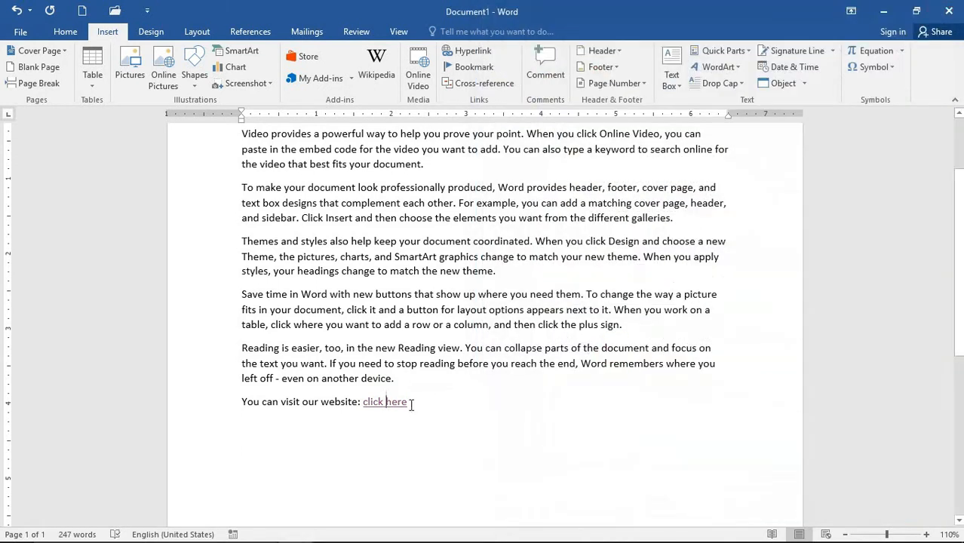
left_click_drag(411, 402, 362, 407)
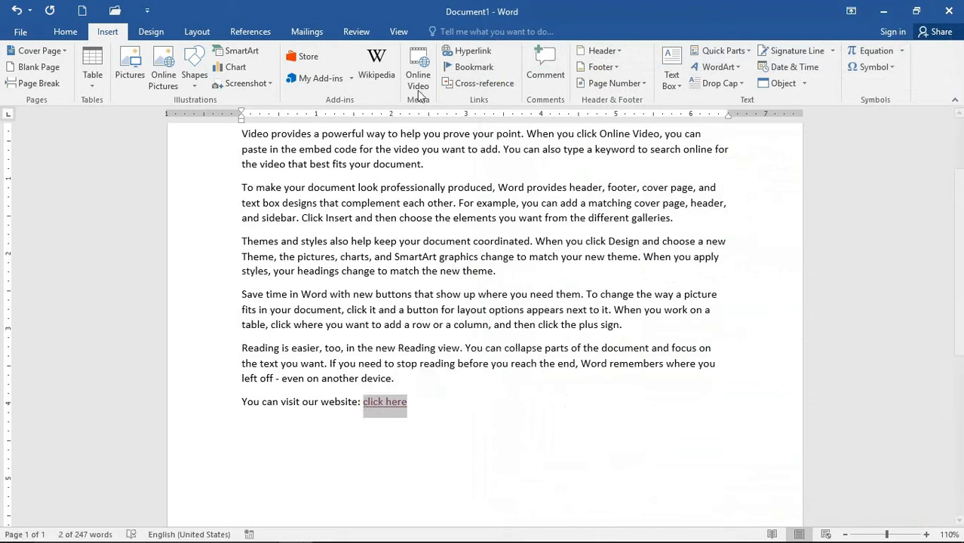
left_click(462, 54)
left_click_drag(442, 176, 366, 177)
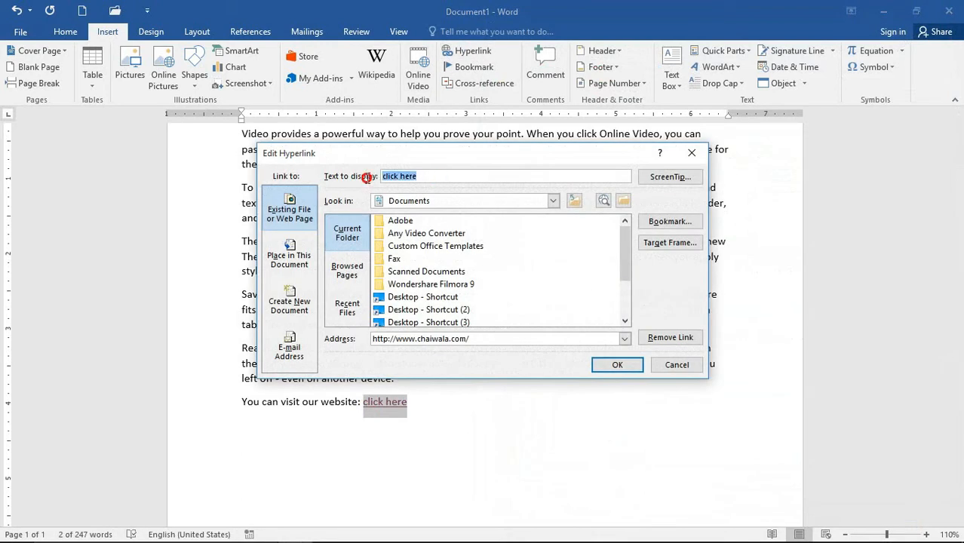
type("www.chaiwala.")
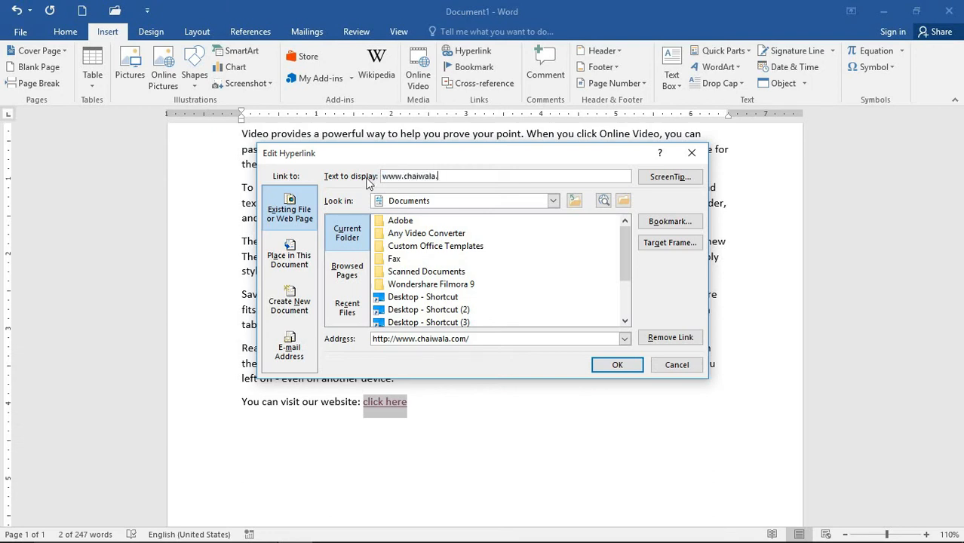
type("com")
left_click(617, 365)
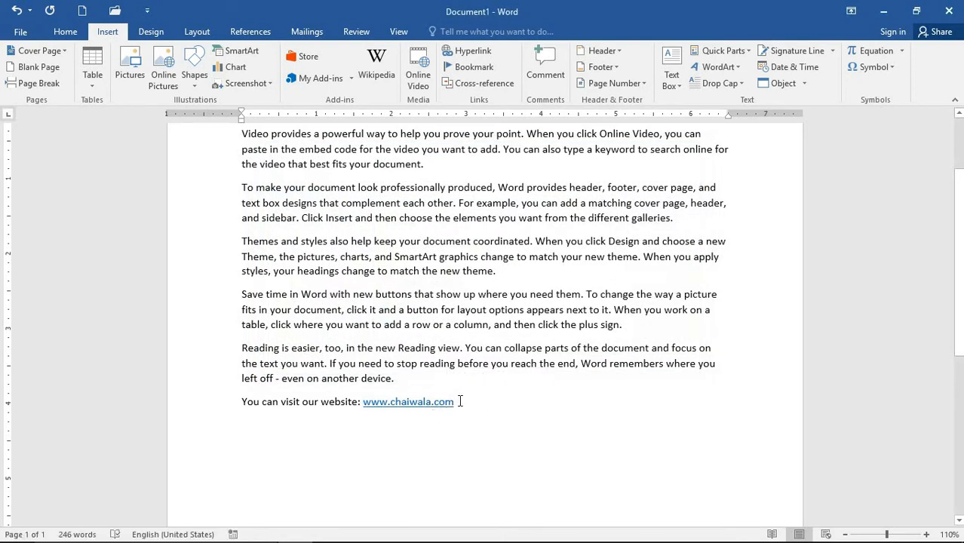
key("Return")
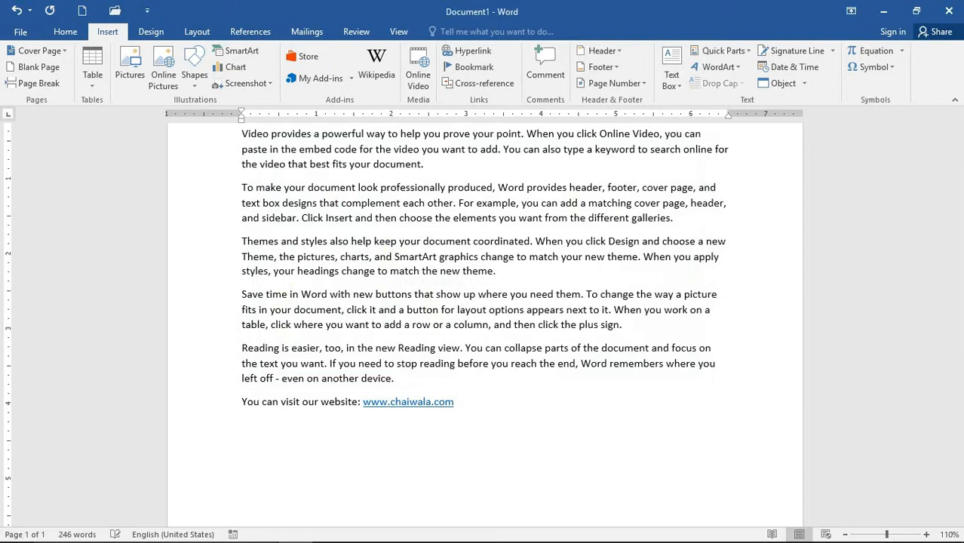
- Type 'You can read our PowerPoint file:', correcting 'powerpoint' from the spelling suggestions
type("You can read our")
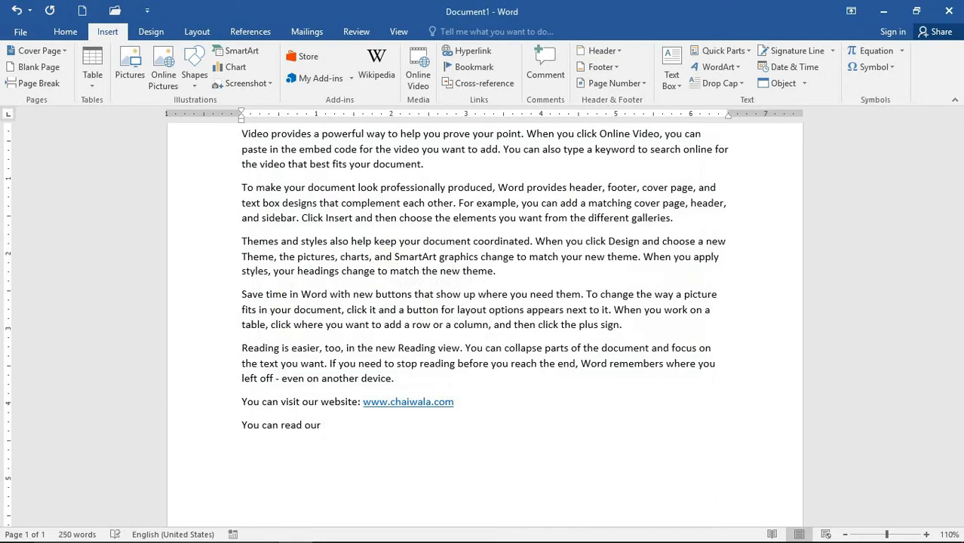
type(" powerpoint ")
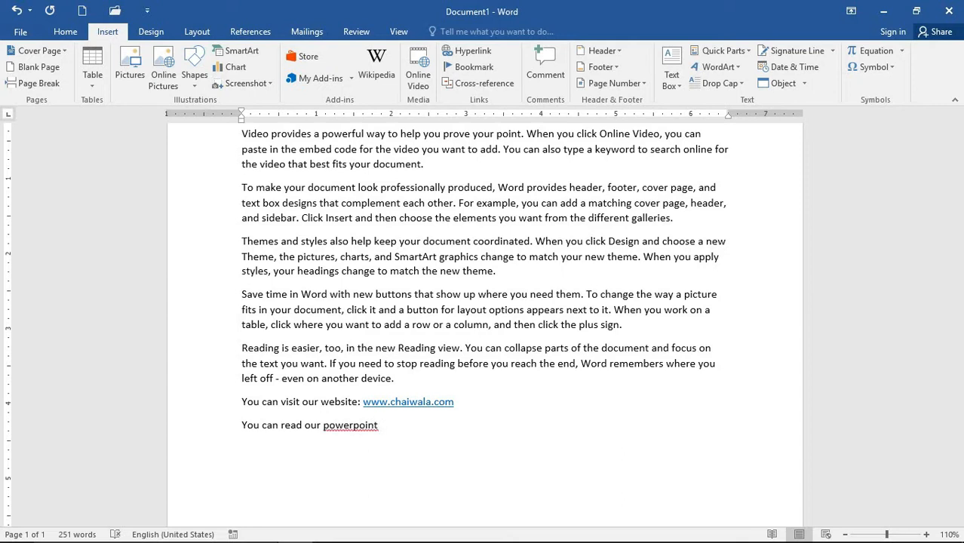
type("file:")
right_click(370, 428)
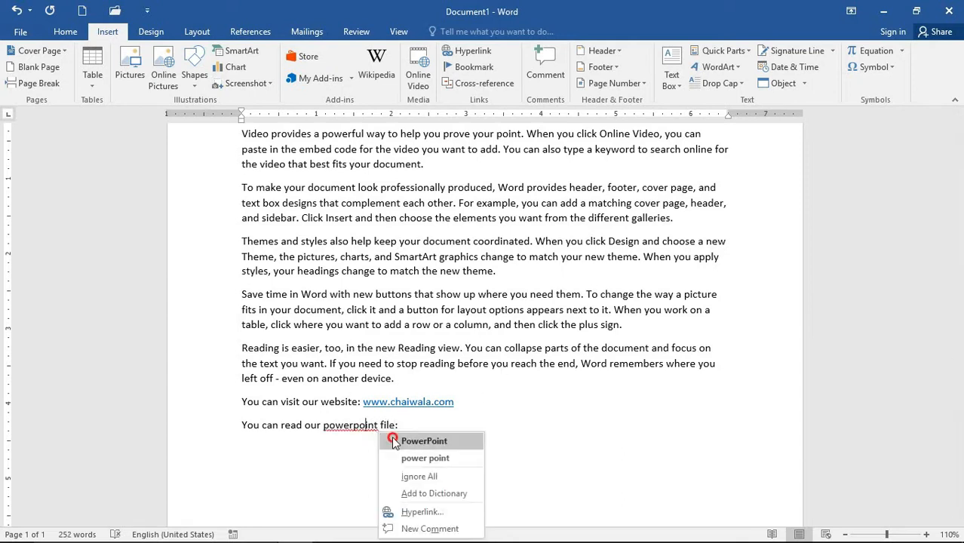
left_click(412, 438)
left_click(410, 432)
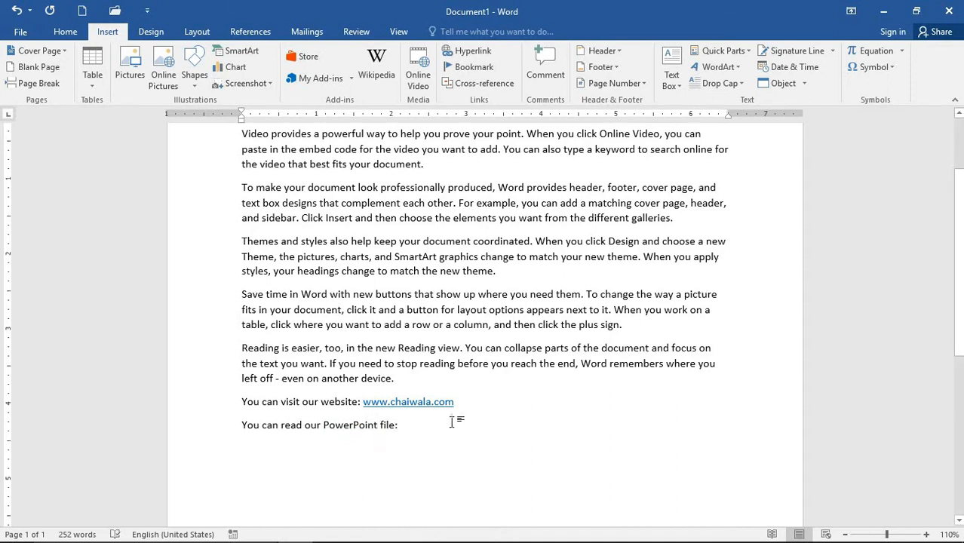
- Insert a hyperlink to Presentation1.pptx at the end of that line
left_click(476, 52)
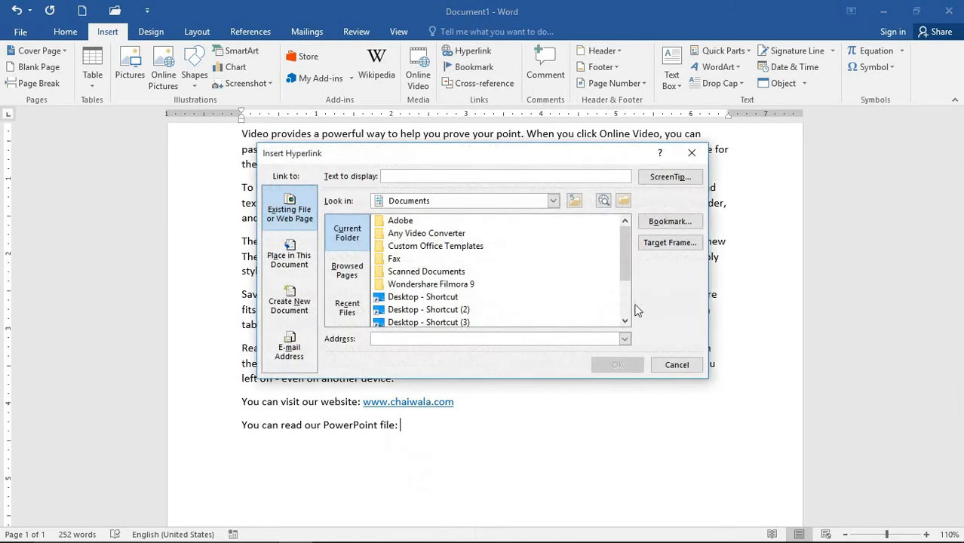
scroll(434, 241, "down", 2)
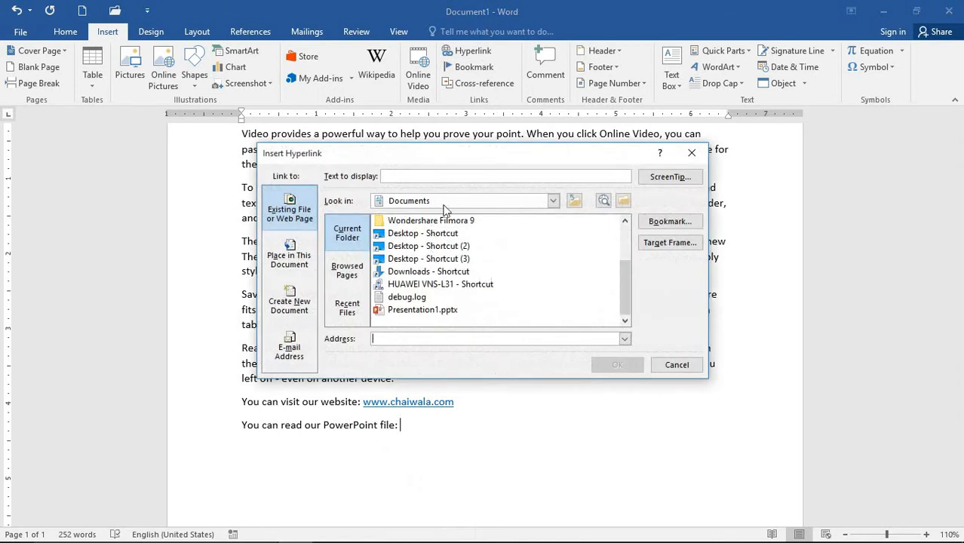
left_click(433, 310)
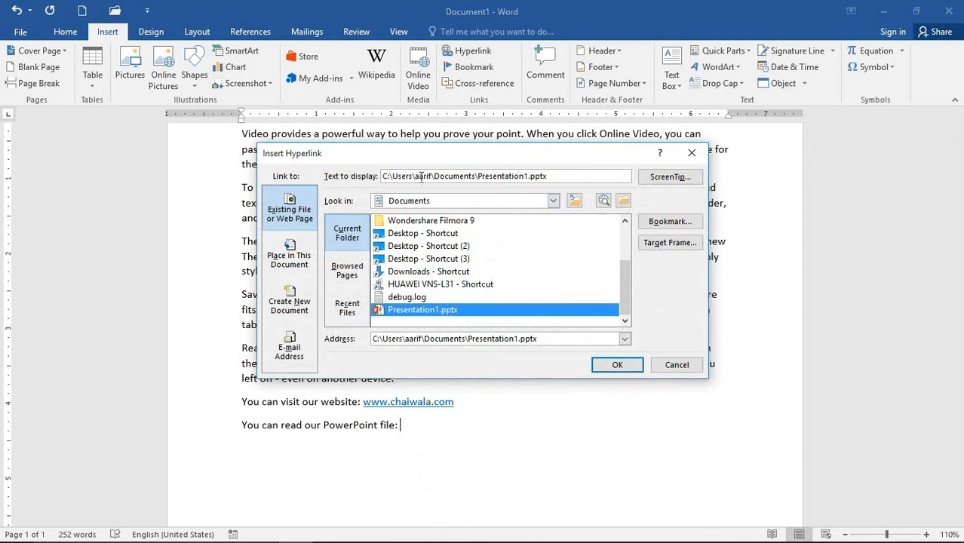
left_click(618, 365)
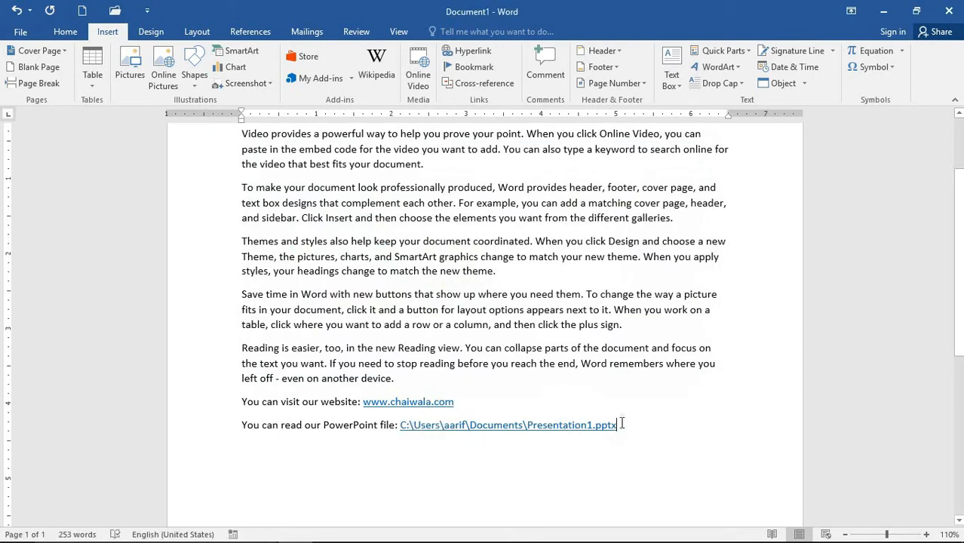
left_click_drag(617, 426, 414, 445)
- Replace the file link's full-path display text with 'power point file'
left_click(473, 51)
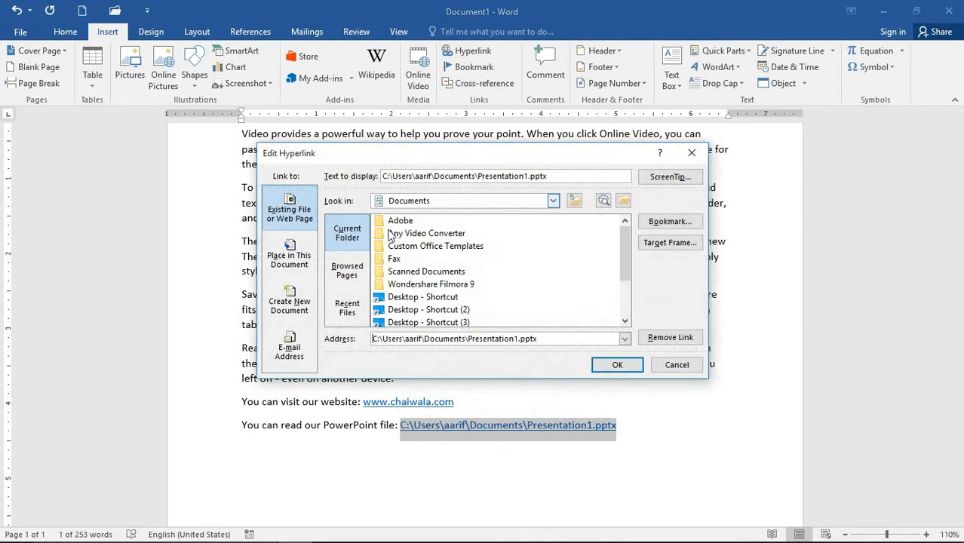
left_click_drag(548, 175, 361, 182)
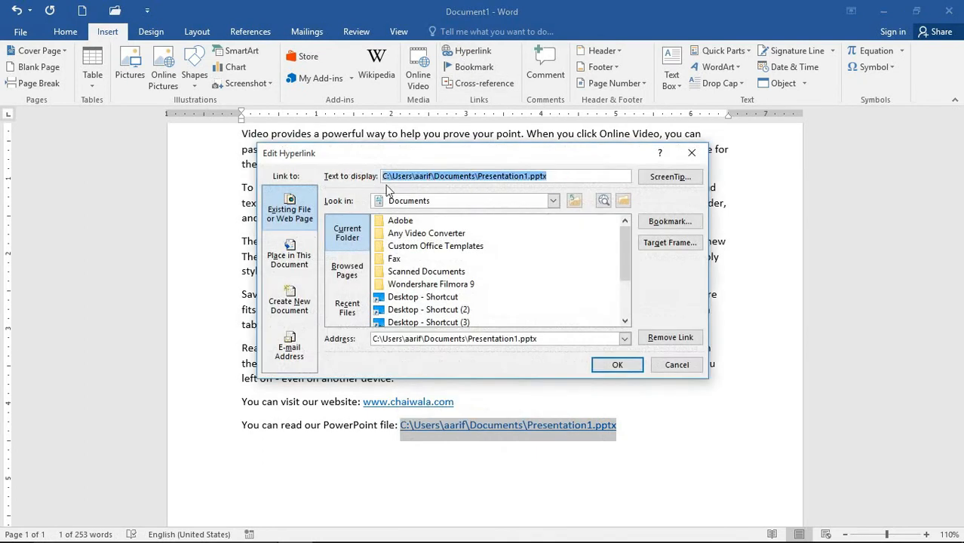
type("power")
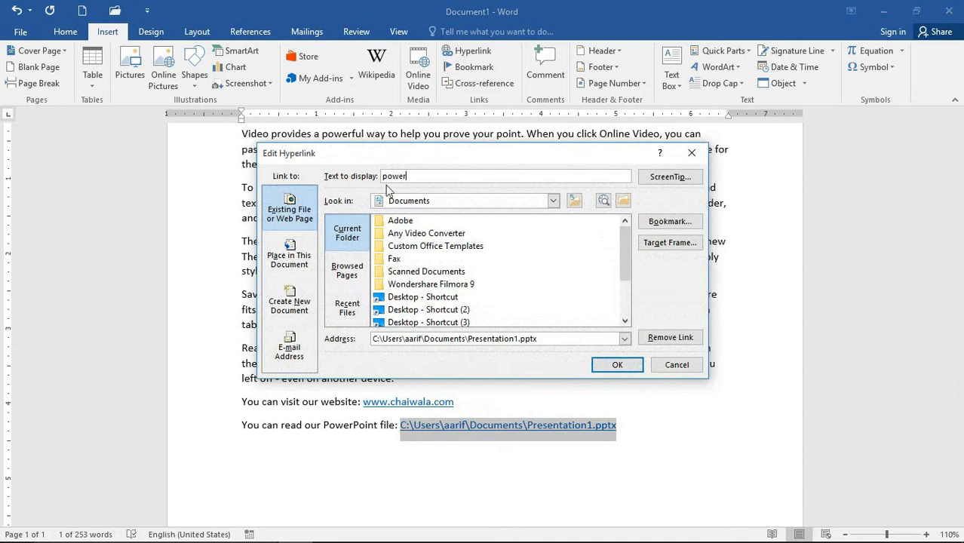
type(" point file")
left_click(617, 365)
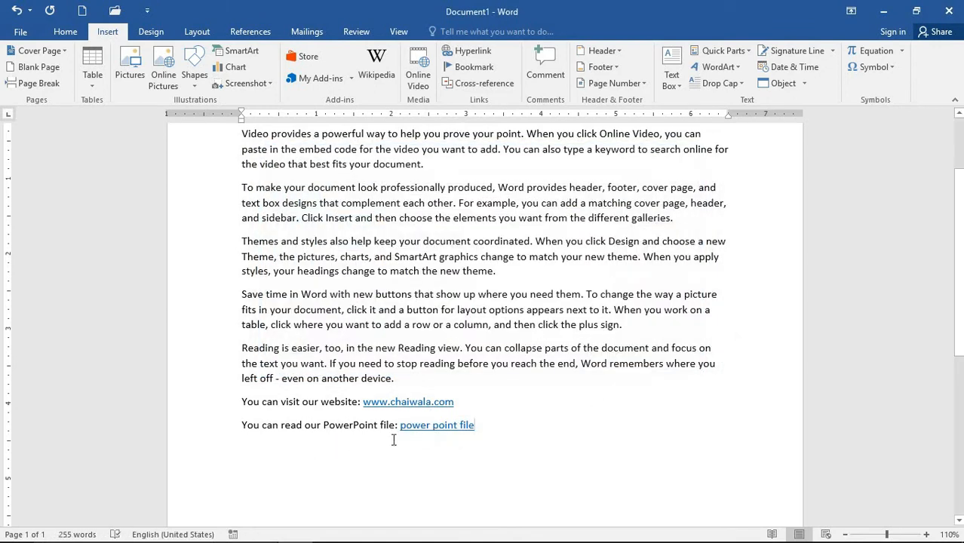
- Follow the 'power point file' link, allow it past the security warning, then close PowerPoint
mouse_move(408, 439)
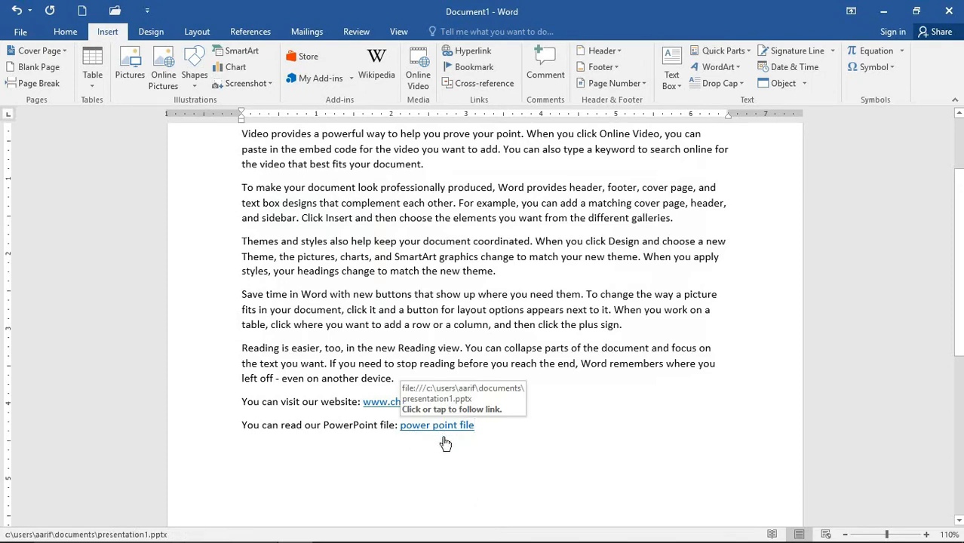
scroll(483, 422, "up", 2)
scroll(422, 453, "down", 2)
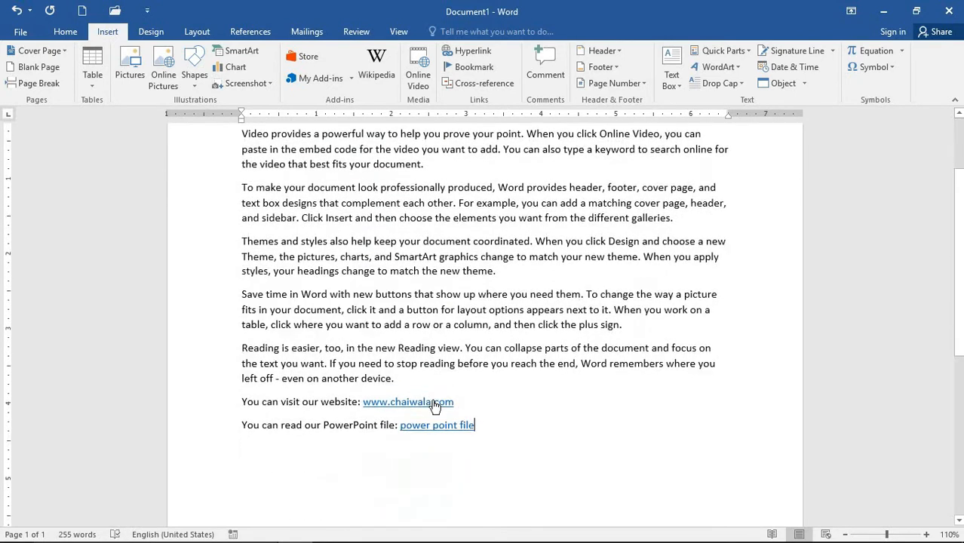
left_click(444, 425, "ctrl")
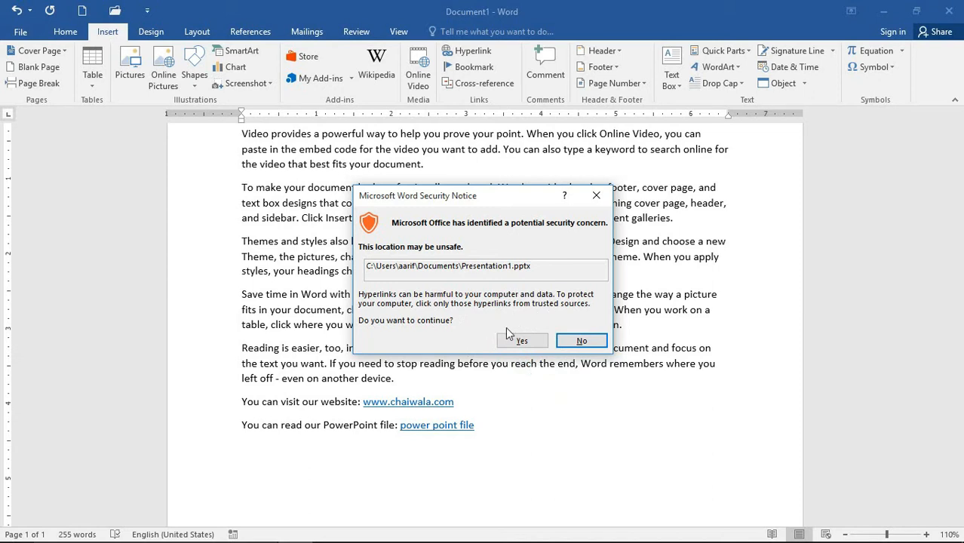
left_click(519, 342)
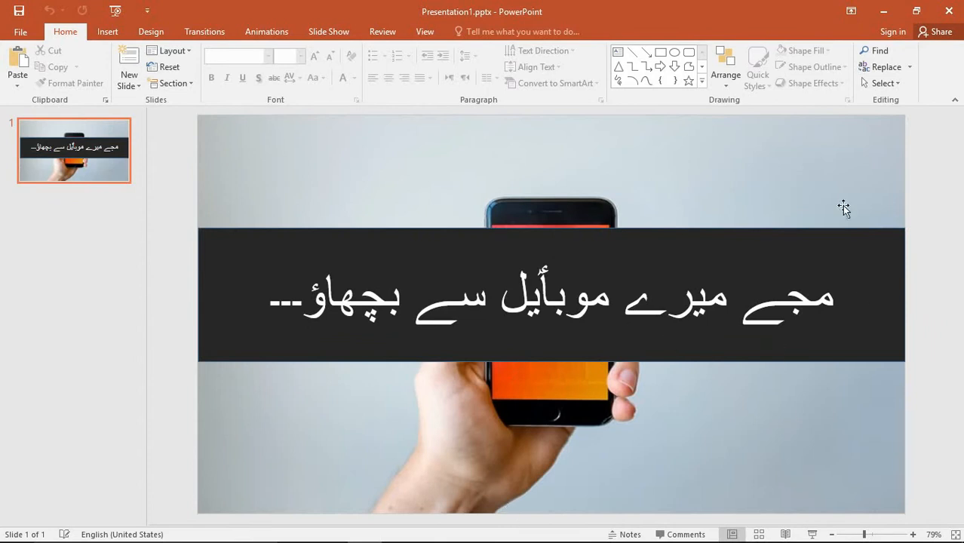
left_click(950, 12)
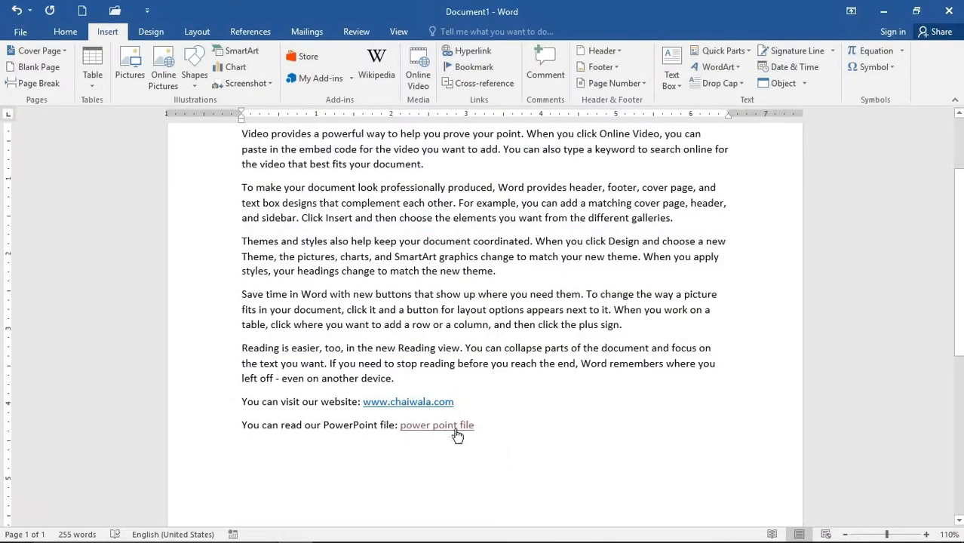
- Select all the document's text with Ctrl+A and delete it, leaving a blank page
scroll(498, 447, "up", 3)
scroll(290, 273, "down", 1)
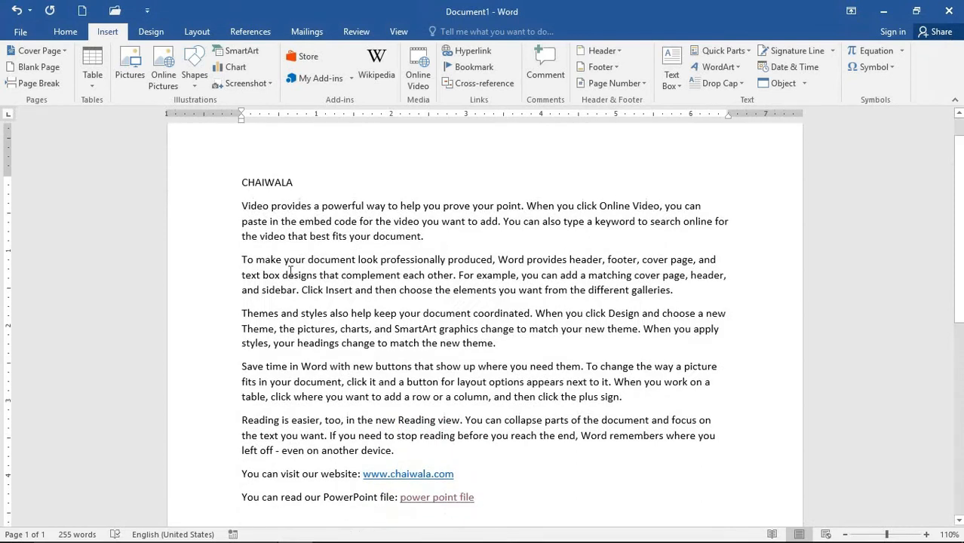
left_click_drag(469, 469, 349, 470)
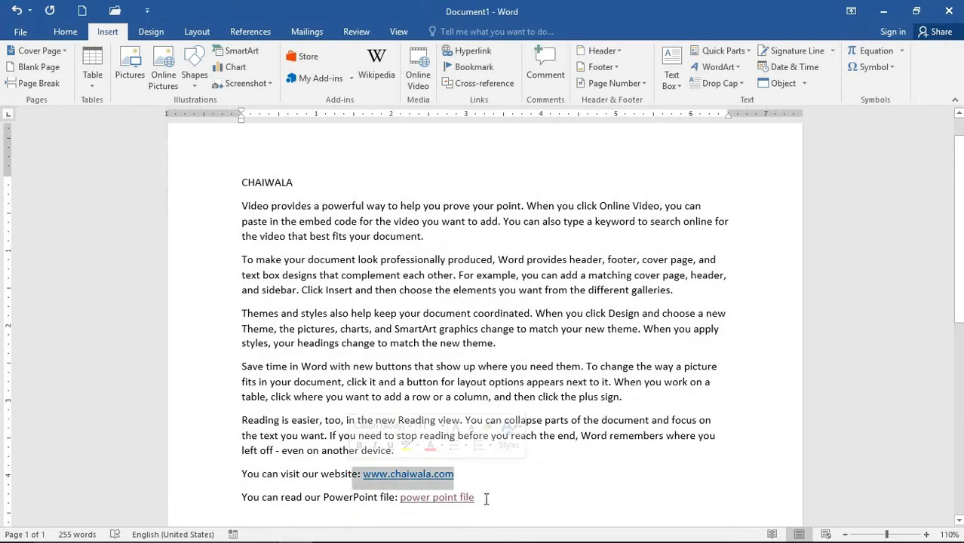
left_click_drag(485, 498, 398, 498)
scroll(537, 505, "up", 1)
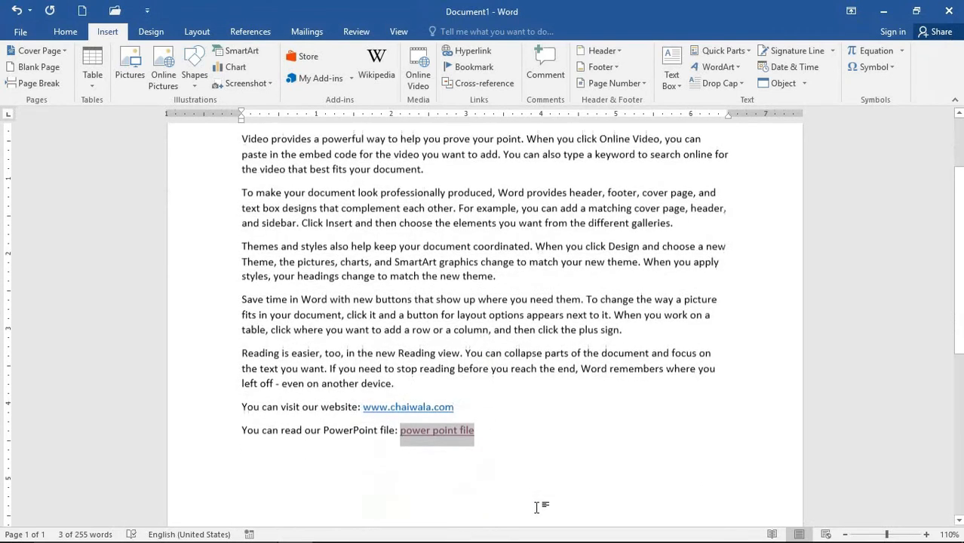
scroll(537, 489, "down", 1)
key("ctrl+a")
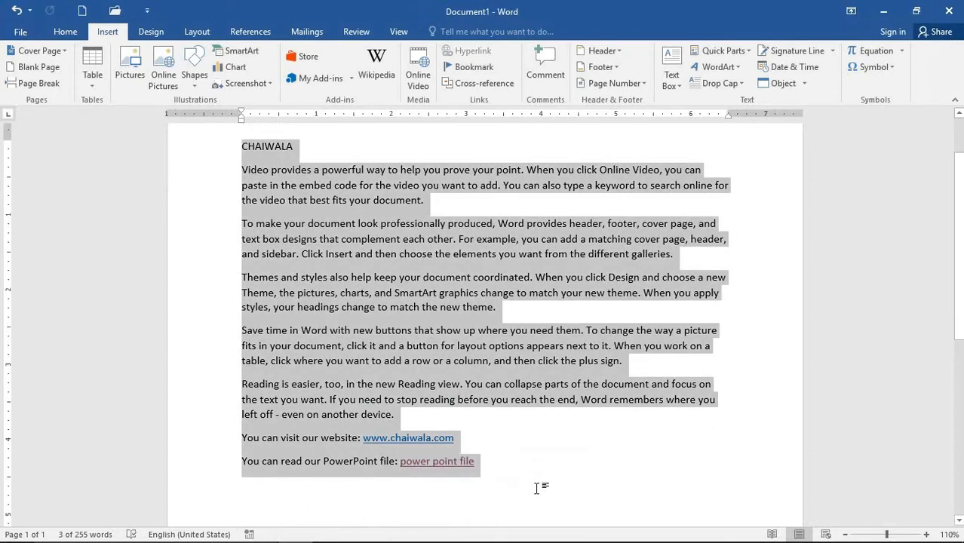
key("Delete")
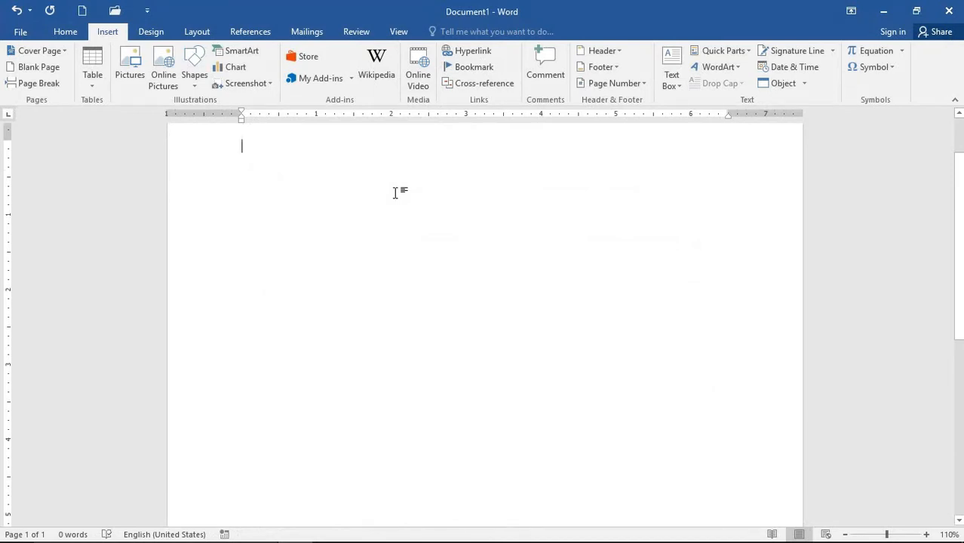
- Type the Word notes heading and generate five sample paragraphs with =rand()
type("word nor")
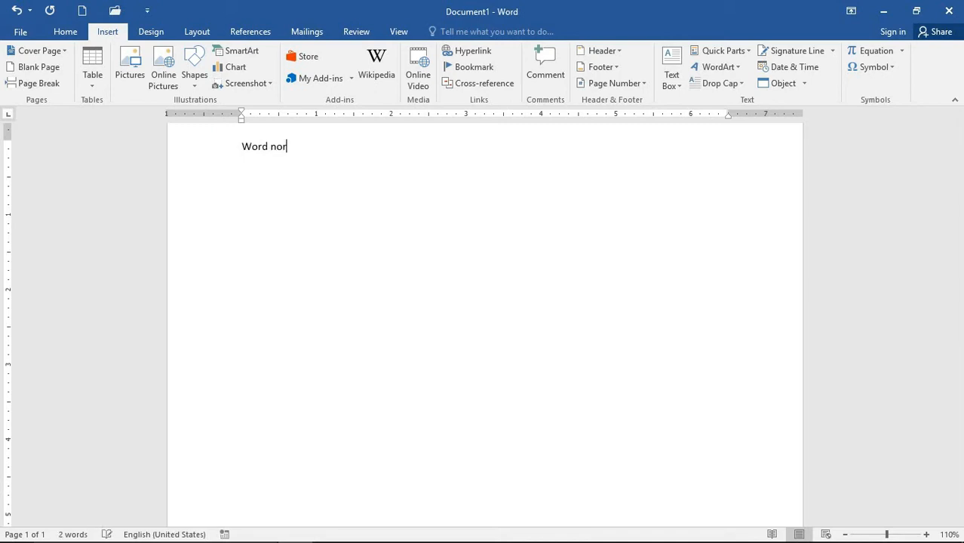
key("Return")
type("=rand()")
key("Return")
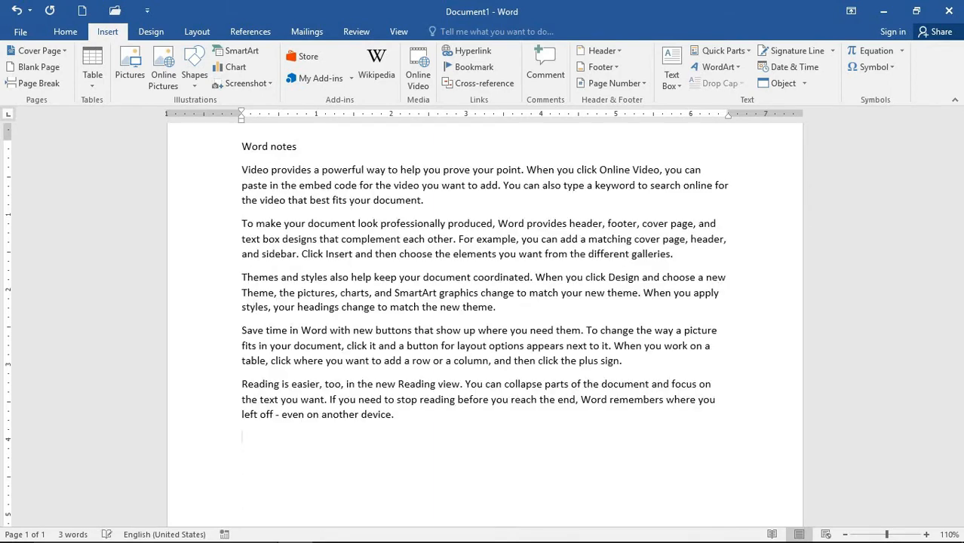
- On a new page, add the Power point notes heading with =rand() sample paragraphs
key("ctrl+Return")
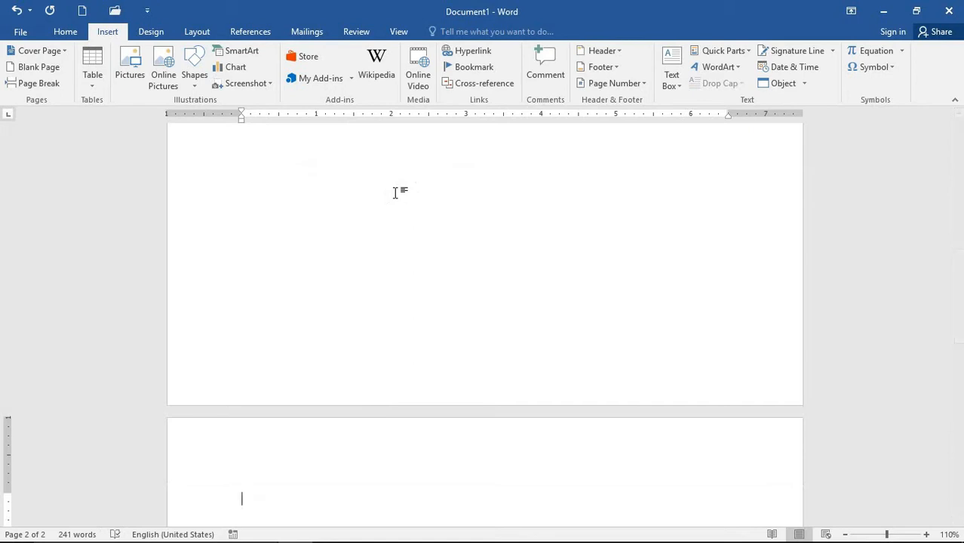
type("power p")
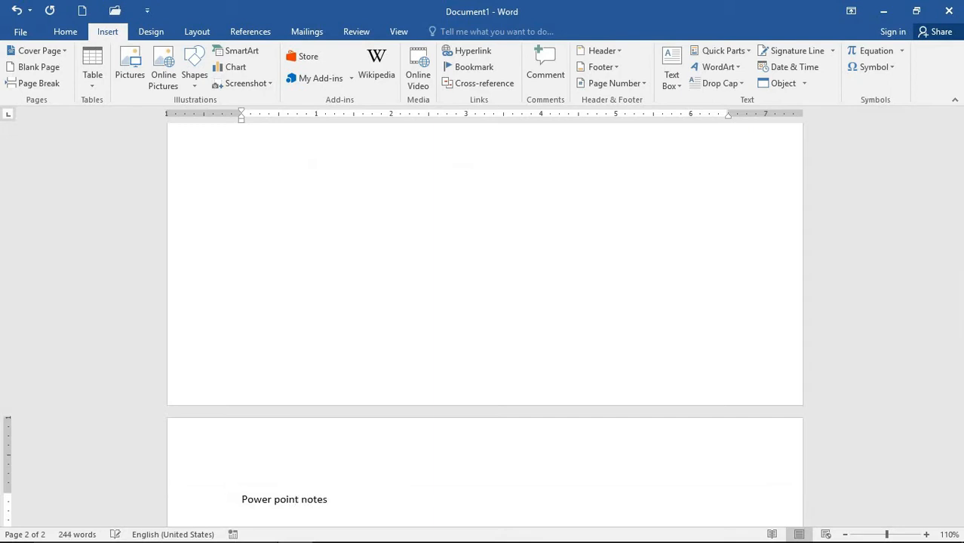
type("oint notes")
key("Return")
type("-")
key("BackSpace")
type("=rand()")
key("Return")
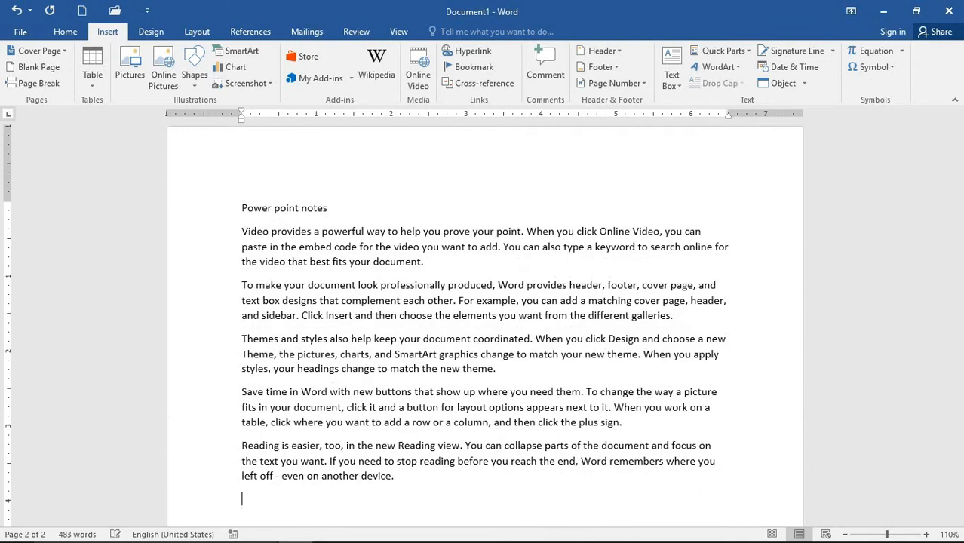
- On a third page, add the Excel notes heading with =rand() sample paragraphs
key("ctrl+Return")
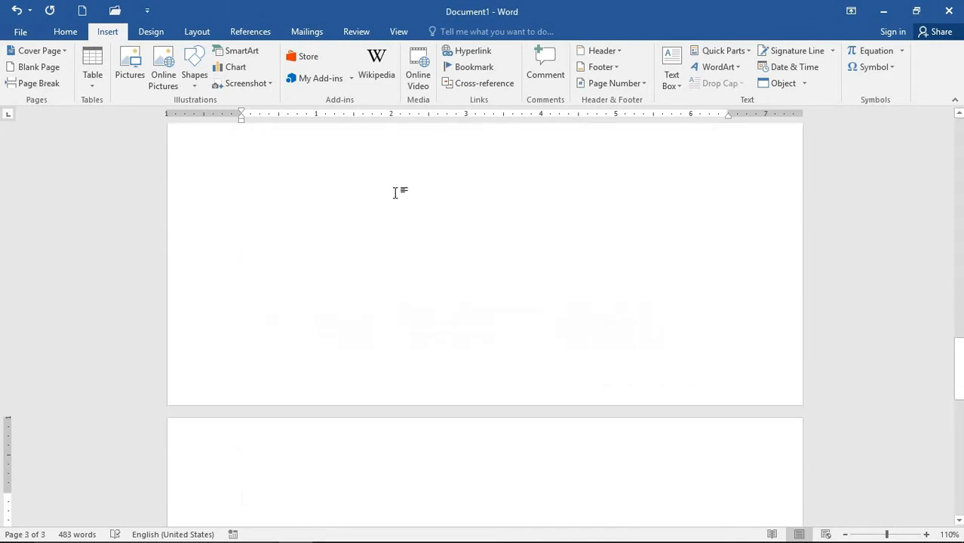
type("el notes")
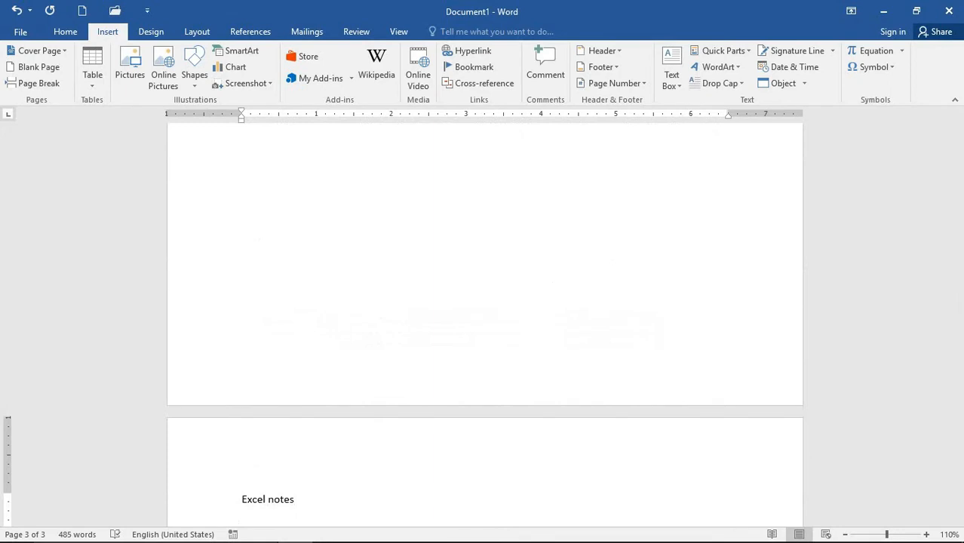
key("Return")
type("=rand()")
key("Return")
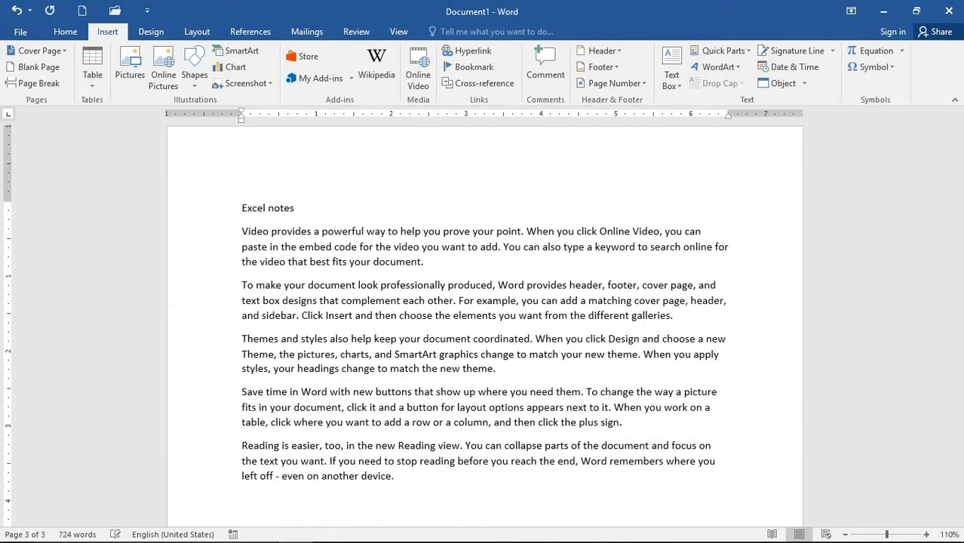
scroll(377, 310, "up", 15)
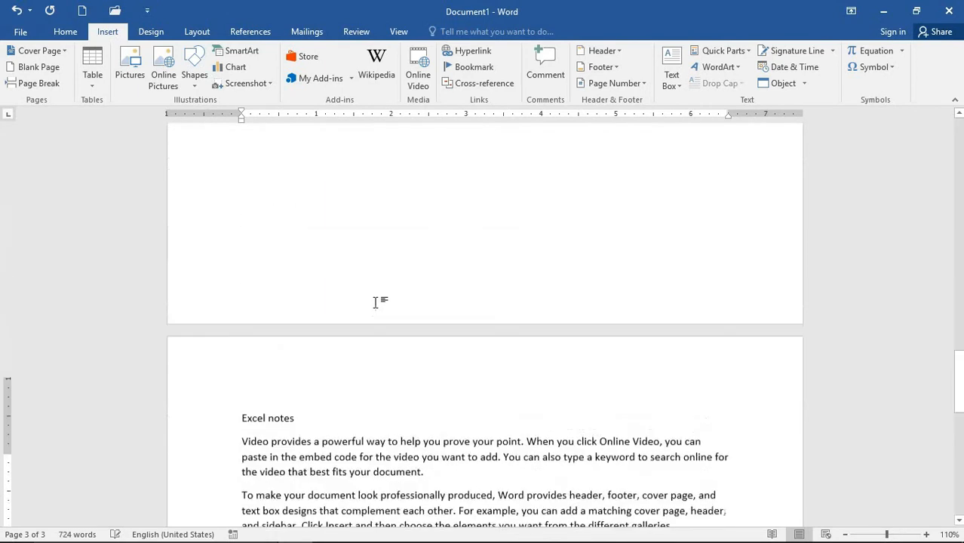
scroll(400, 311, "up", 15)
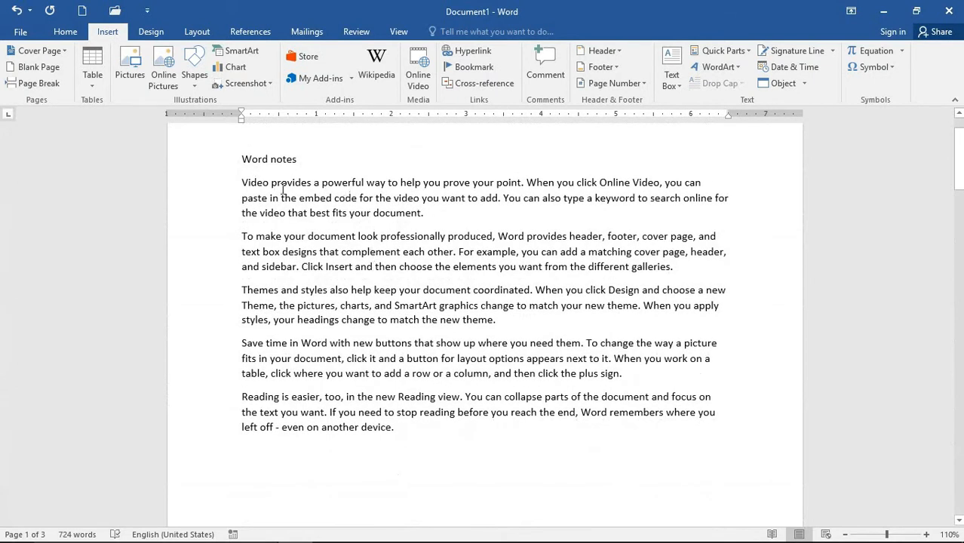
scroll(286, 204, "down", 6)
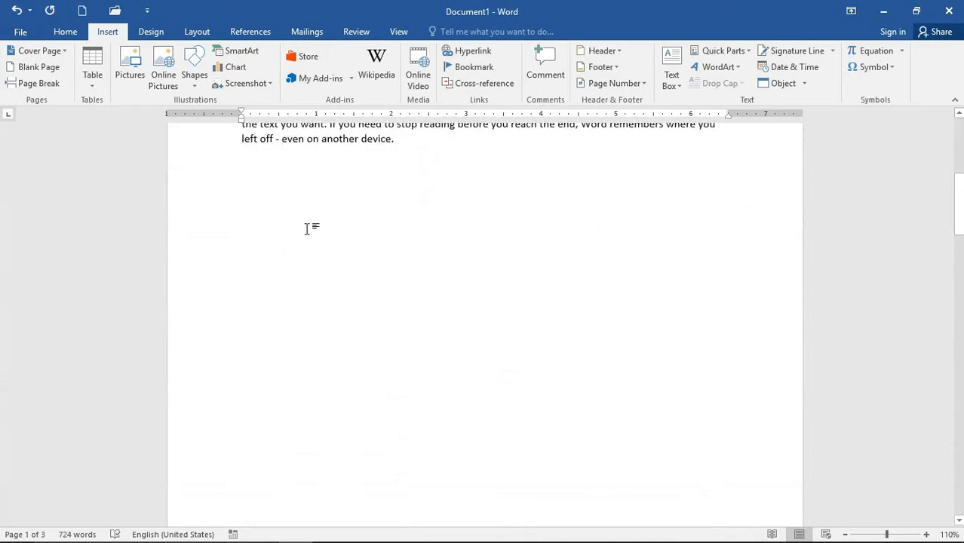
scroll(309, 228, "down", 10)
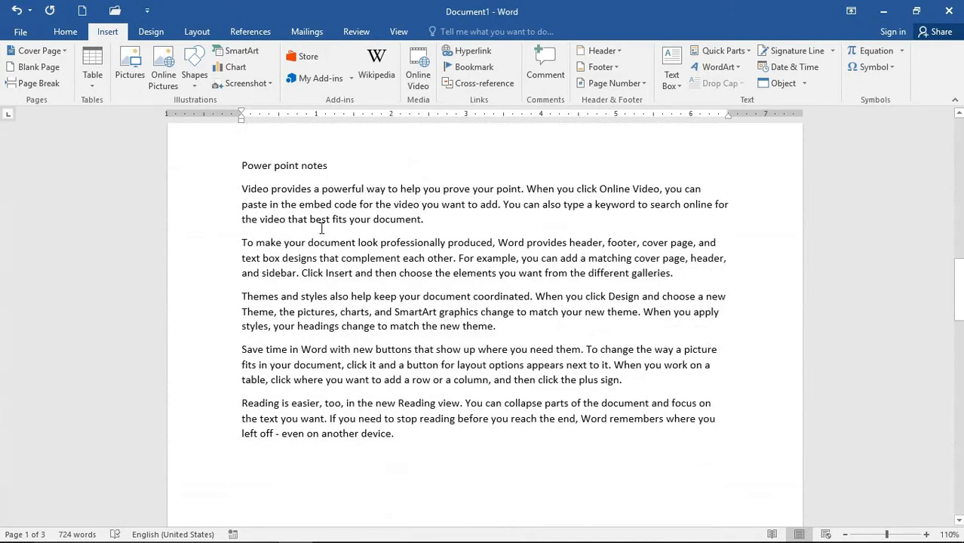
scroll(321, 227, "down", 10)
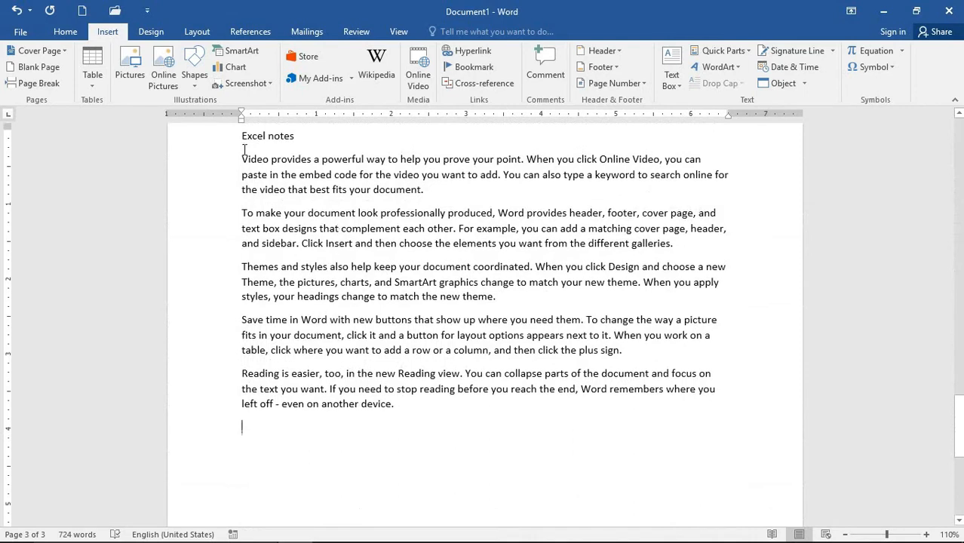
left_click_drag(237, 138, 299, 145)
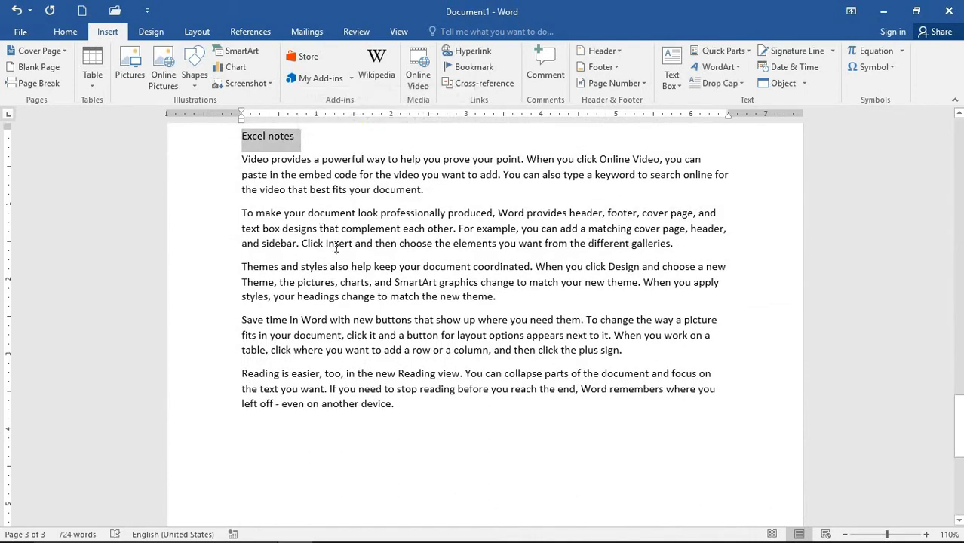
scroll(338, 256, "up", 5)
scroll(338, 258, "up", 20)
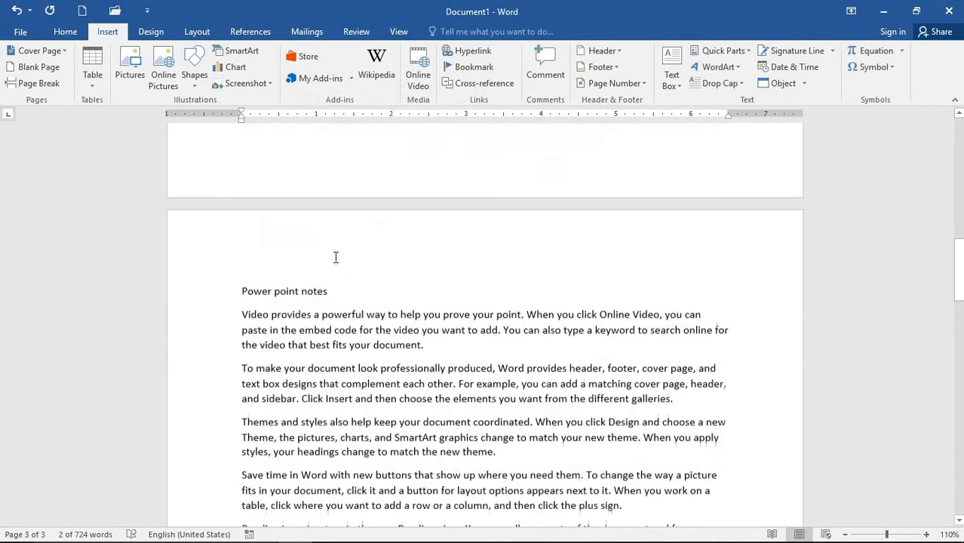
scroll(338, 258, "up", 5)
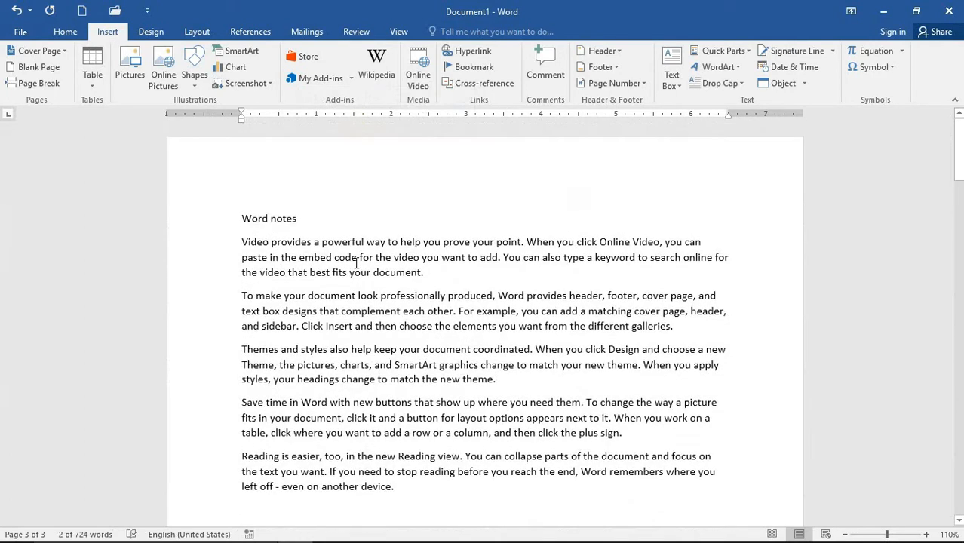
left_click_drag(299, 220, 243, 226)
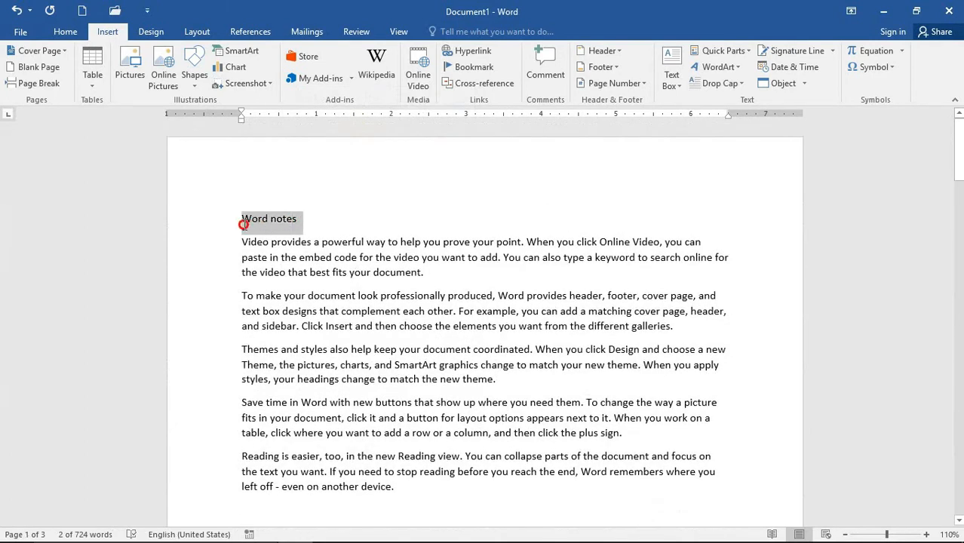
- Apply the Heading 2 style (blue Calibri Light) to the Excel notes title on page 3
key("Right")
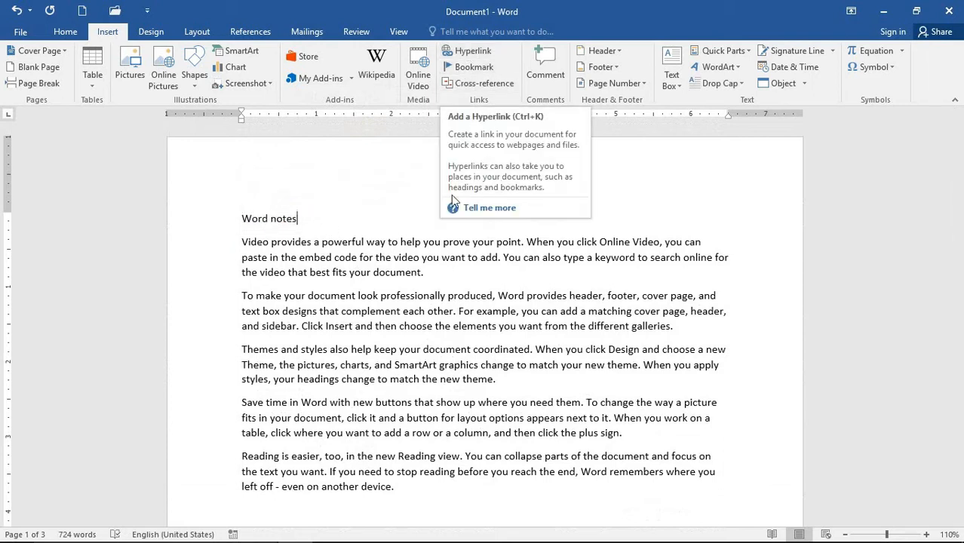
left_click_drag(301, 222, 241, 221)
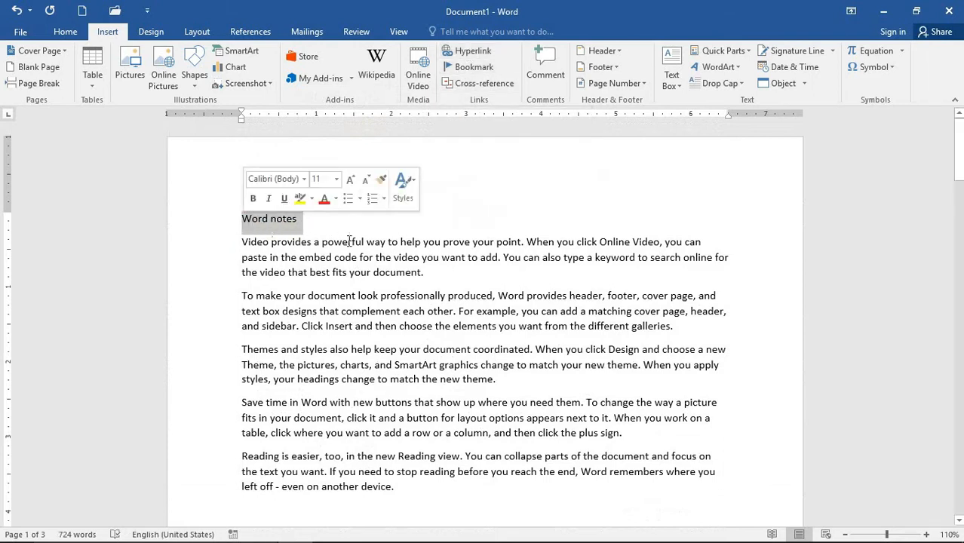
scroll(441, 252, "down", 6)
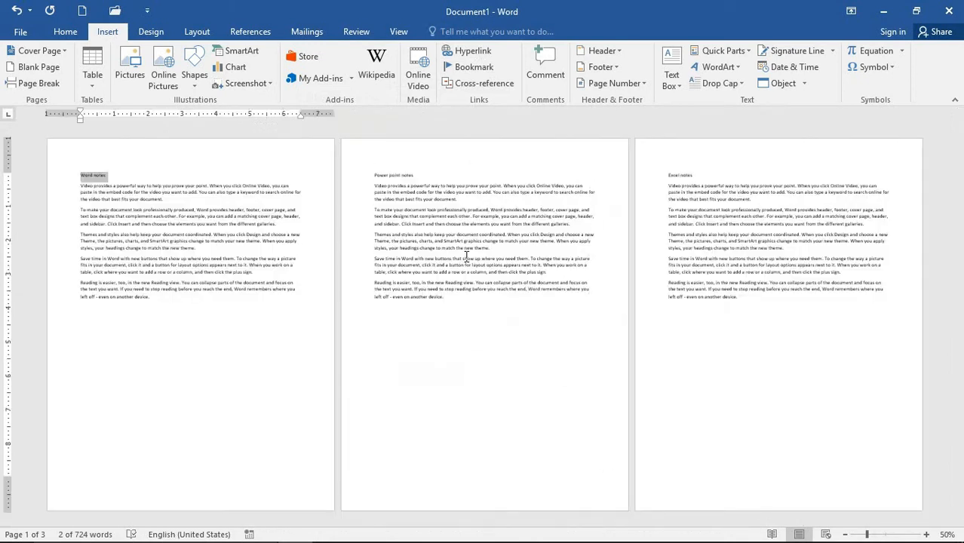
scroll(416, 185, "up", 3)
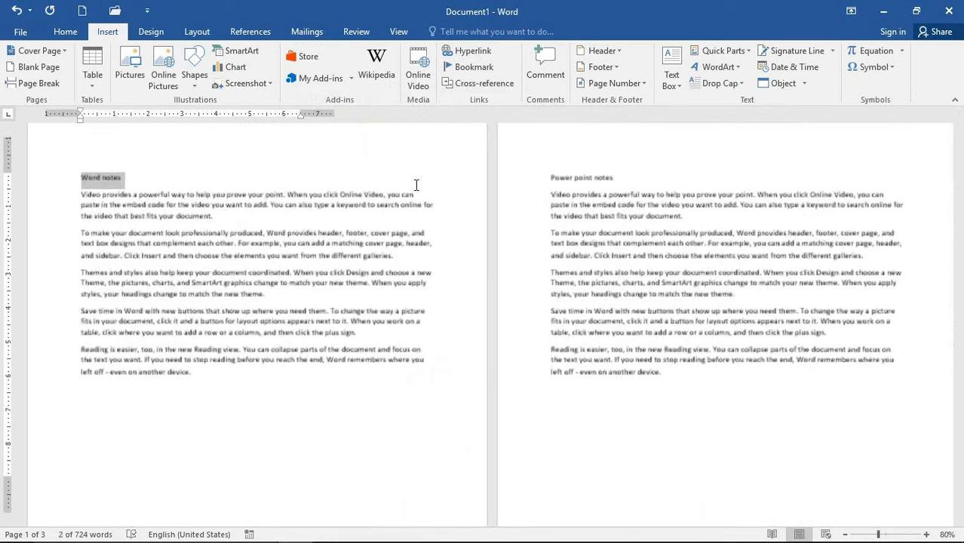
scroll(445, 203, "down", 10)
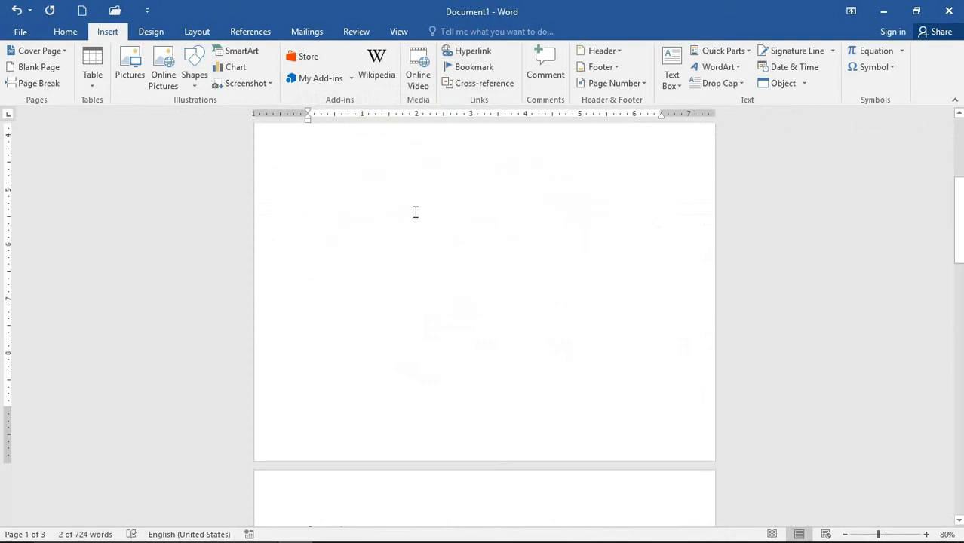
left_click_drag(378, 201, 306, 199)
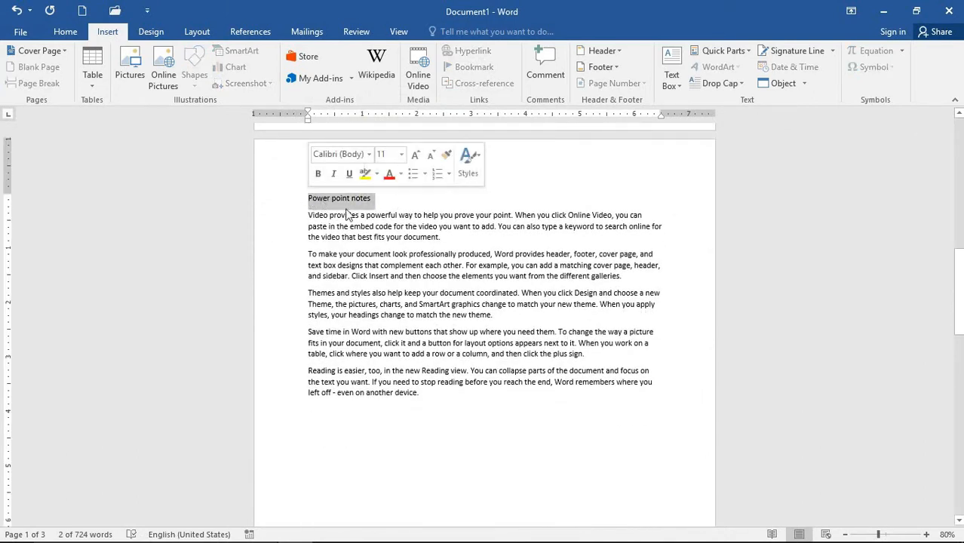
scroll(351, 219, "down", 5)
scroll(403, 243, "down", 3)
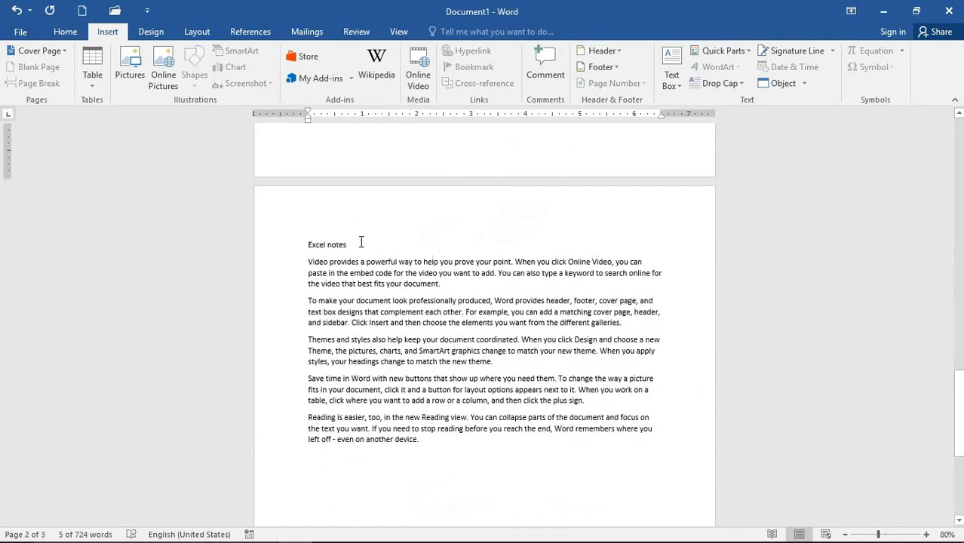
left_click_drag(362, 243, 301, 244)
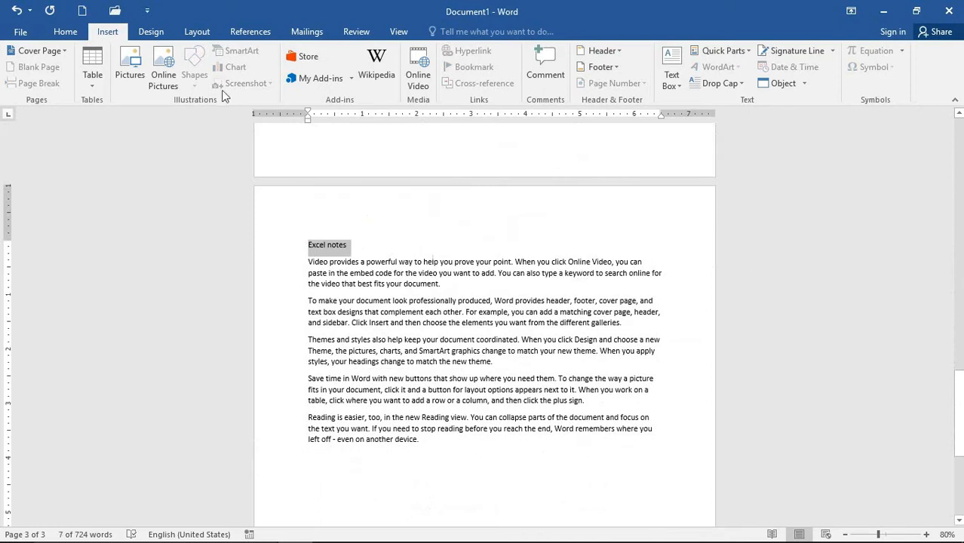
left_click(66, 32)
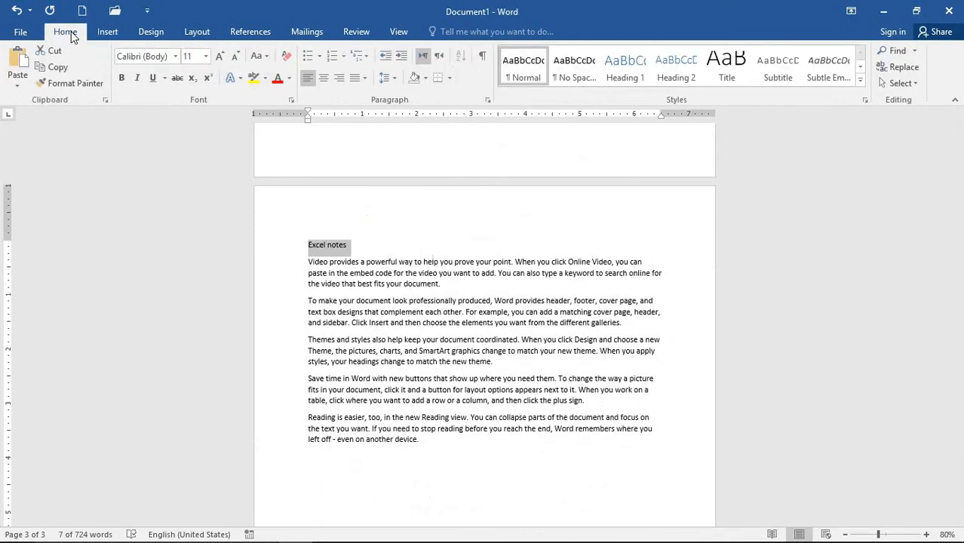
left_click(676, 70)
scroll(551, 279, "up", 15)
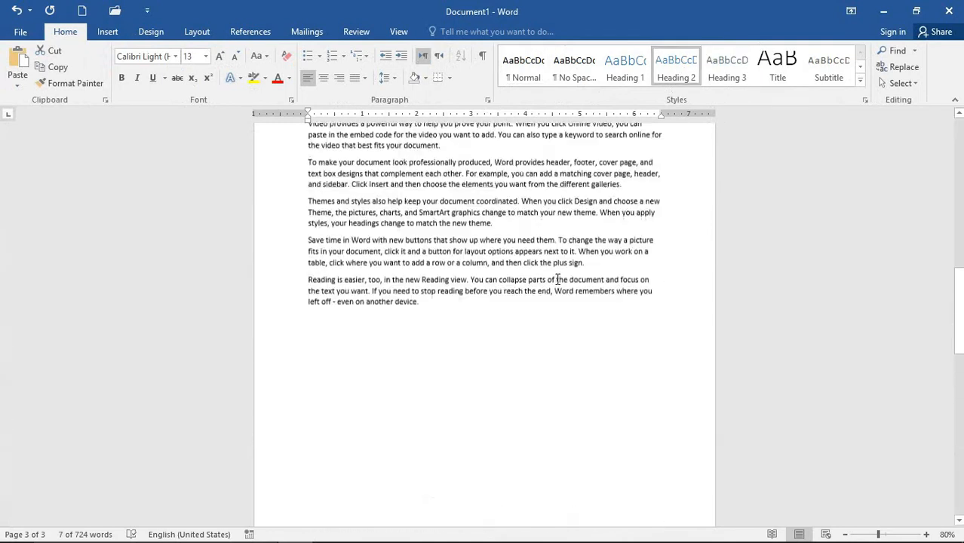
- After Word notes, set the hyperlink Target Frame to Whole Page as the default
scroll(559, 280, "up", 3)
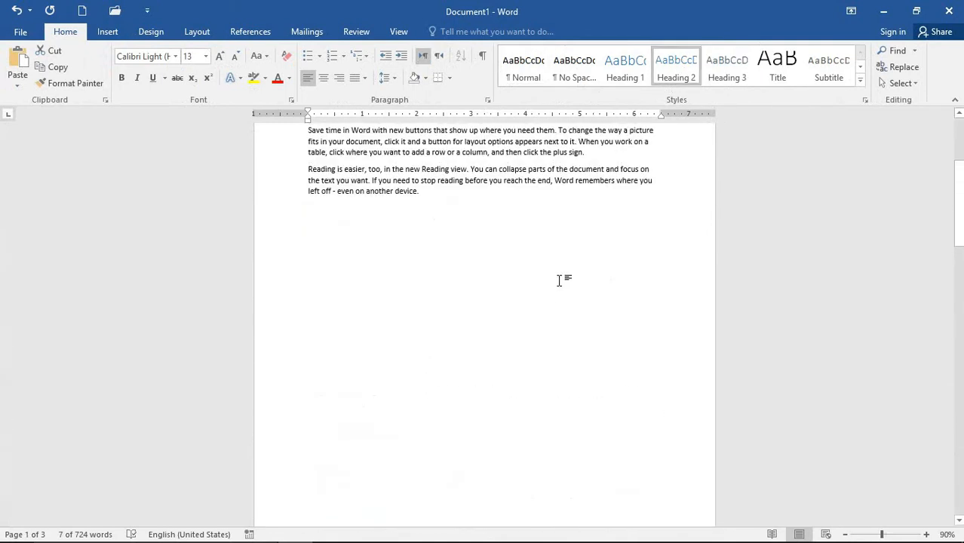
scroll(558, 279, "up", 3, "ctrl")
scroll(574, 277, "up", 3)
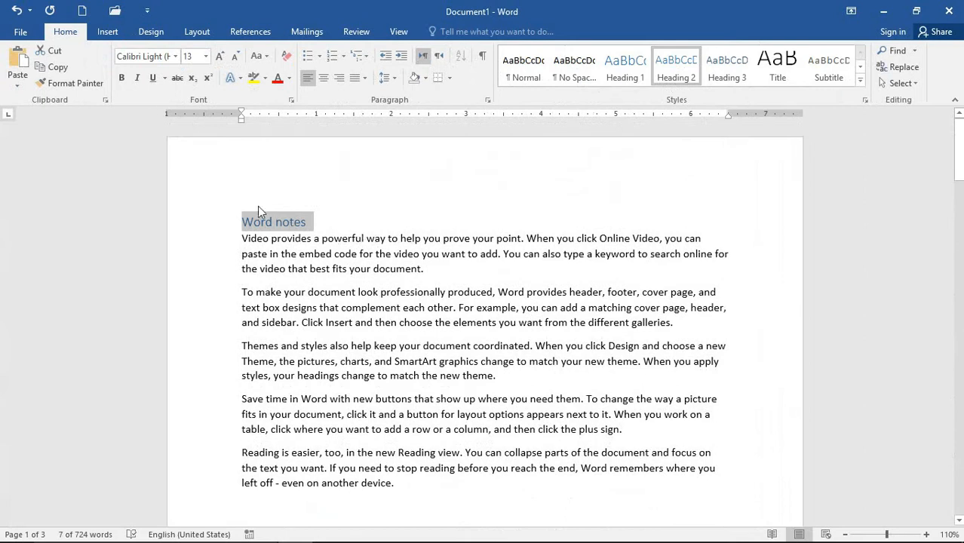
left_click(107, 31)
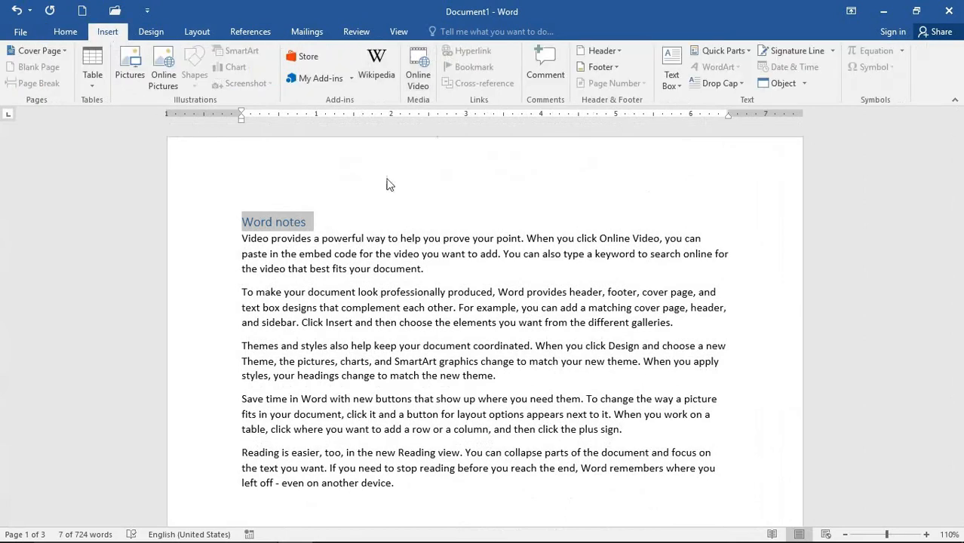
left_click(410, 169)
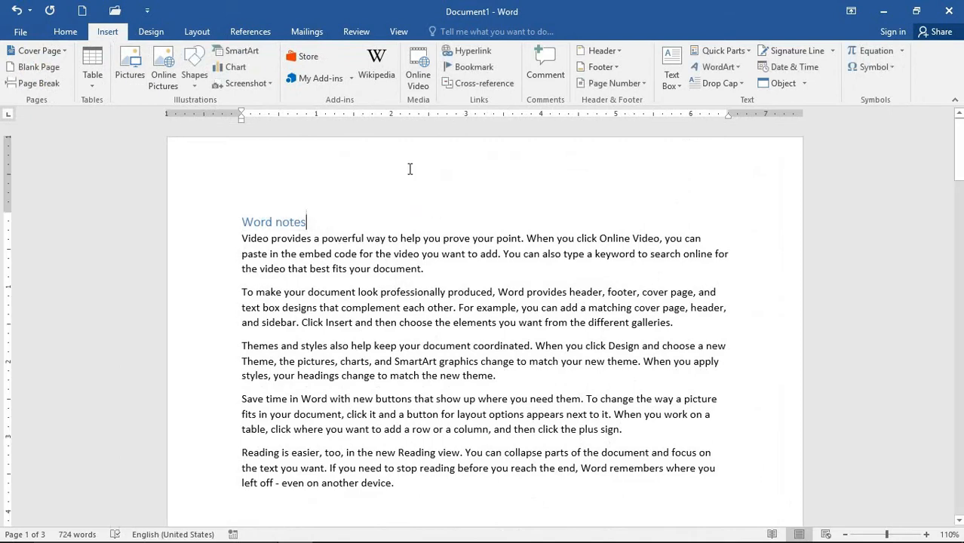
left_click(471, 50)
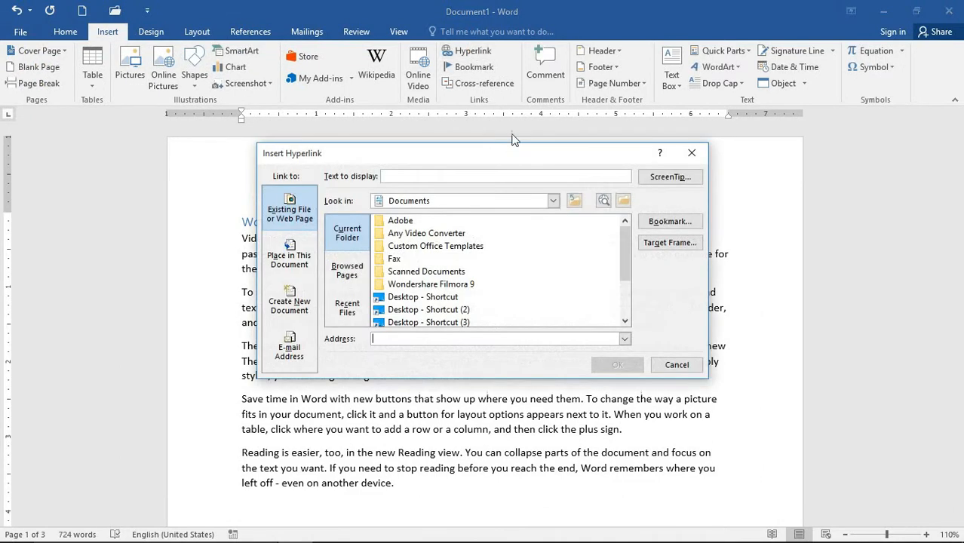
left_click(646, 249)
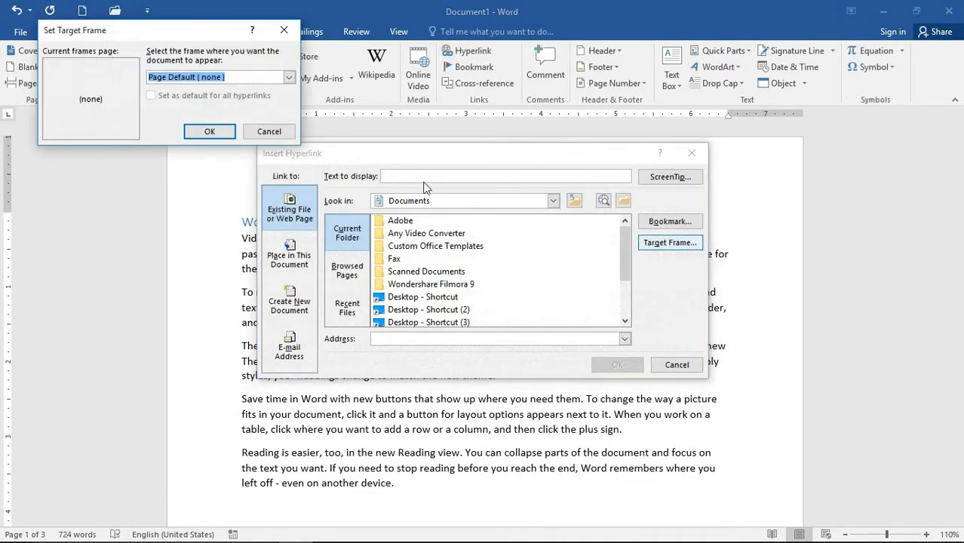
left_click(289, 80)
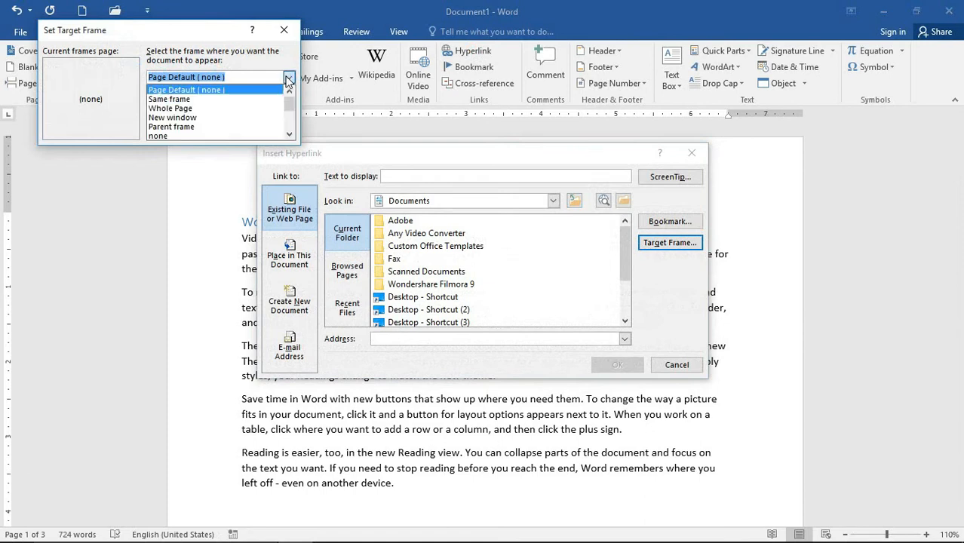
left_click(204, 108)
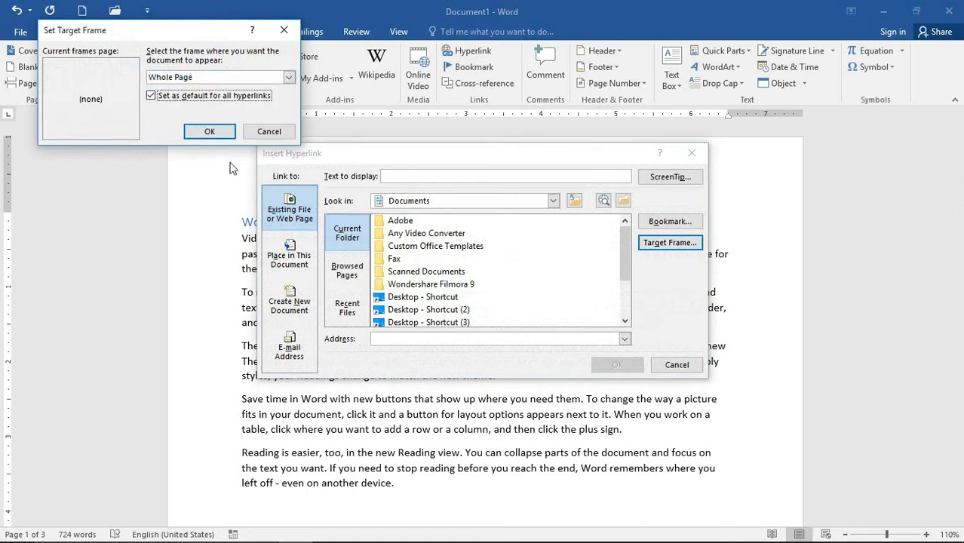
left_click(200, 132)
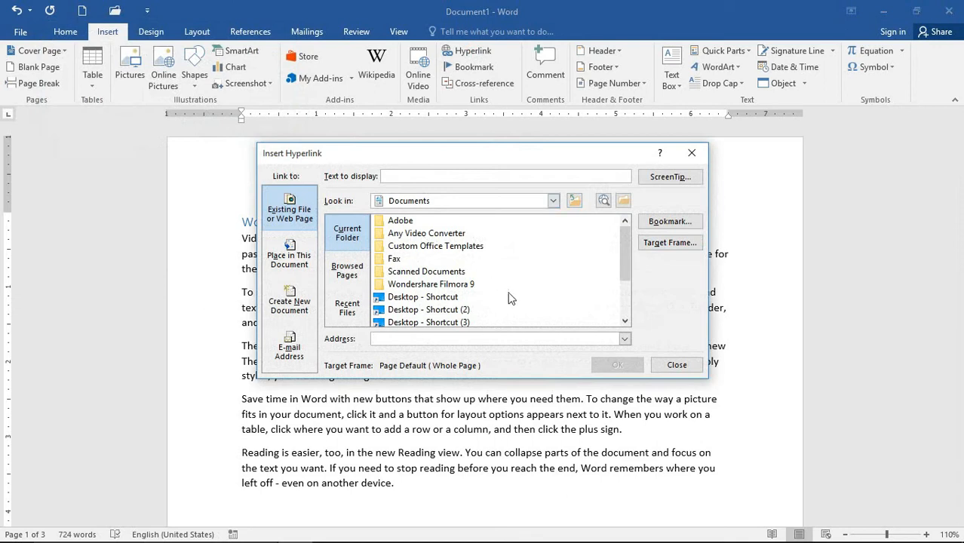
- Preview the Word notes heading under Bookmark, then close the dialog without adding a link
left_click(681, 224)
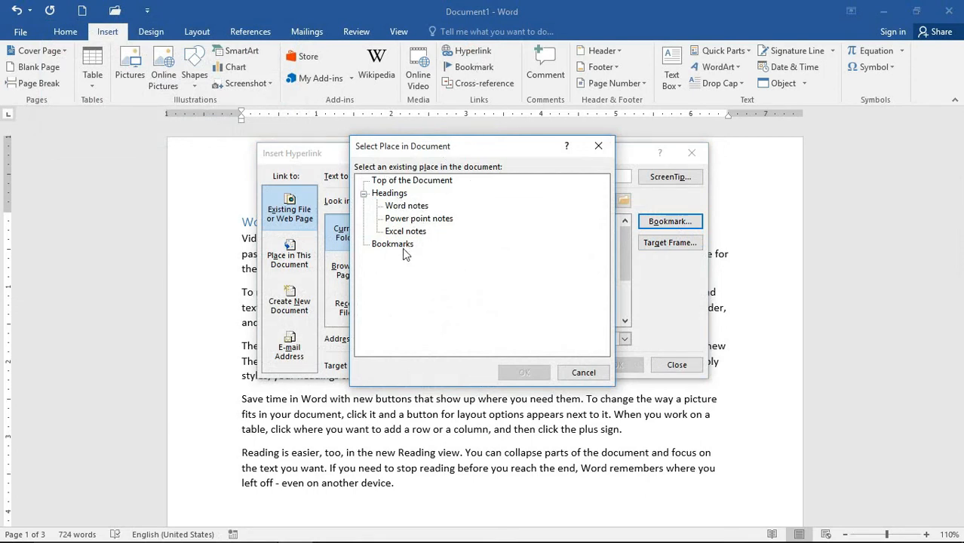
left_click(396, 207)
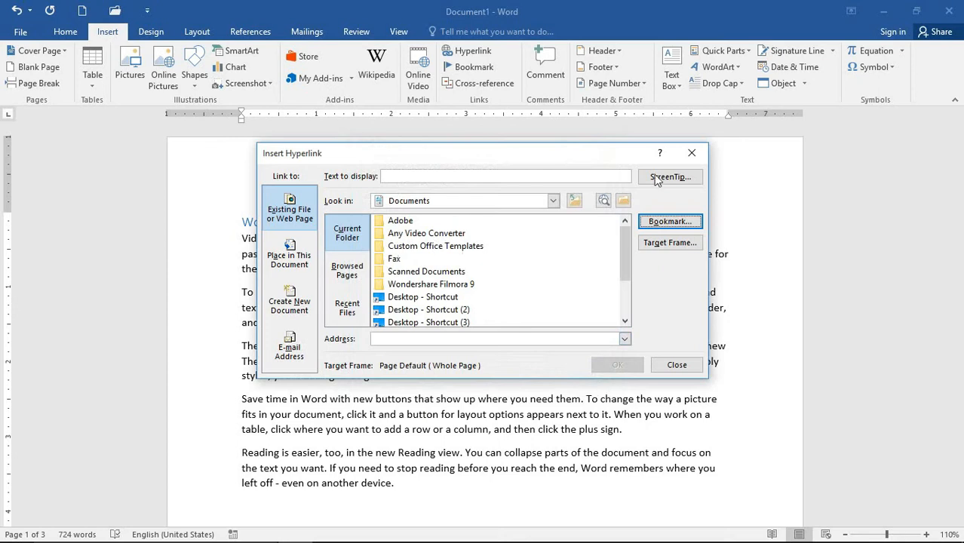
left_click(691, 152)
- Add a 'Links:' line below the last paragraph of page 3
scroll(402, 296, "down", 20)
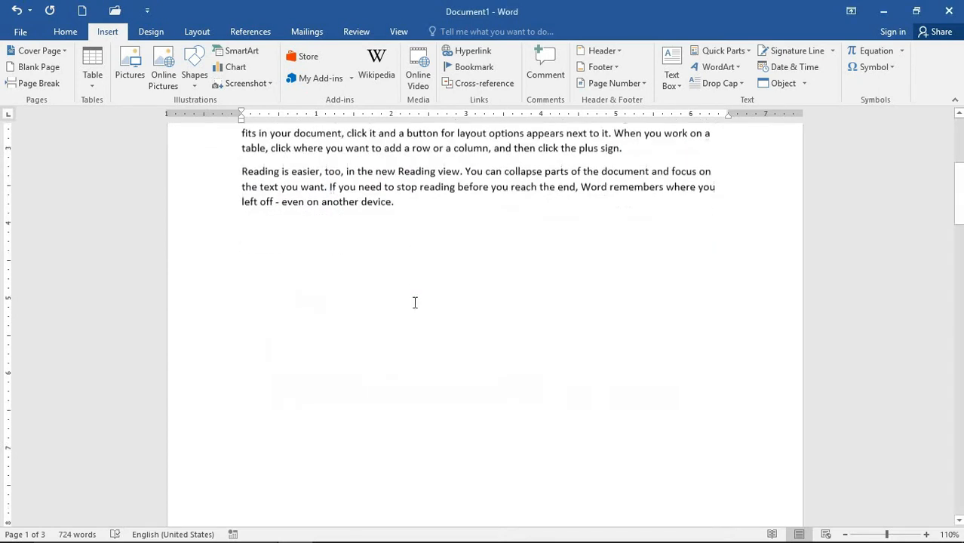
scroll(422, 315, "down", 5)
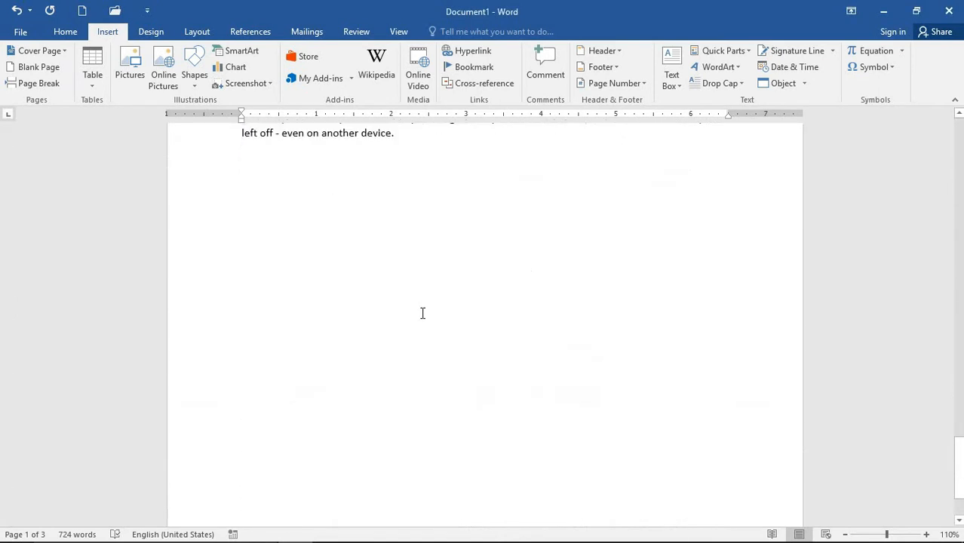
scroll(422, 313, "up", 7)
scroll(423, 311, "down", 3)
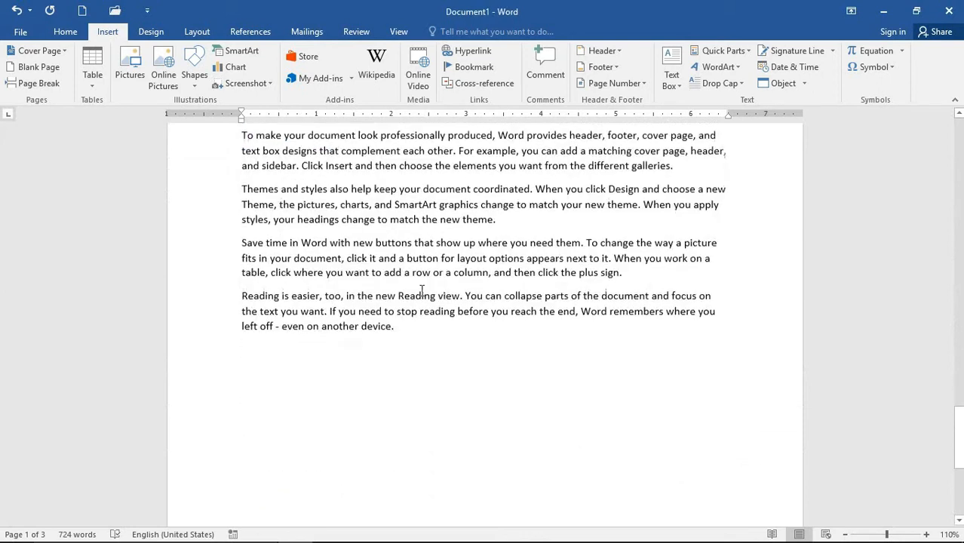
left_click(419, 334)
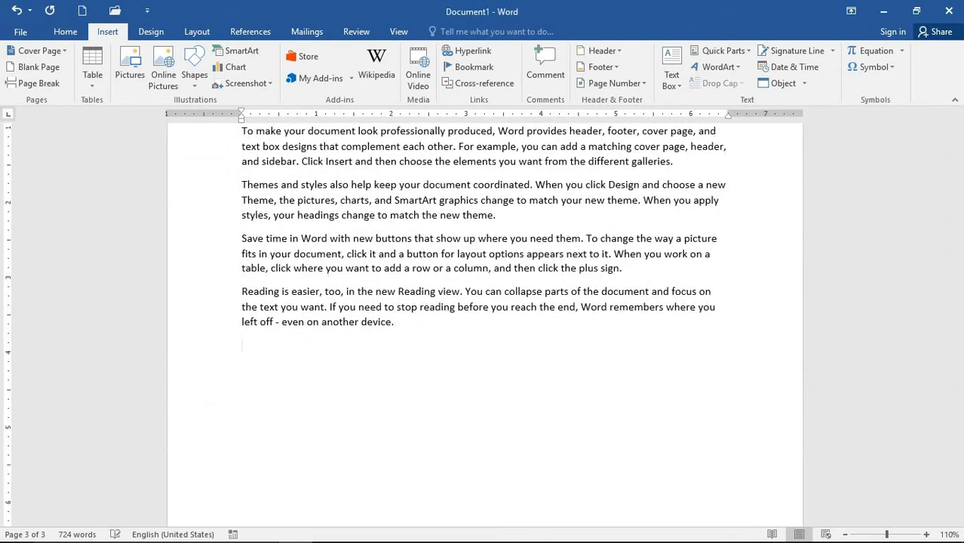
type("I")
type("inks:")
key("Return")
- Insert a #Word notes hyperlink on the line below Links:
left_click(468, 50)
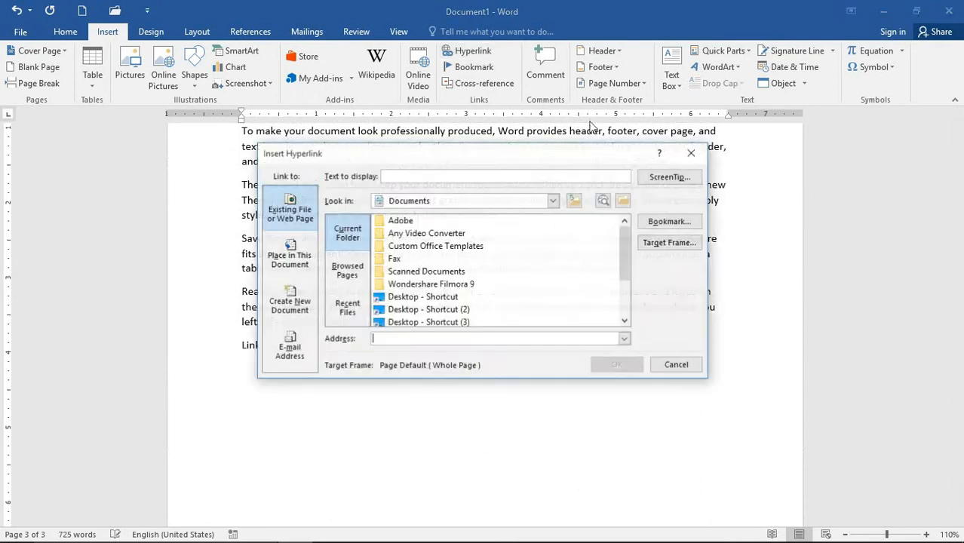
left_click(683, 221)
left_click(407, 206)
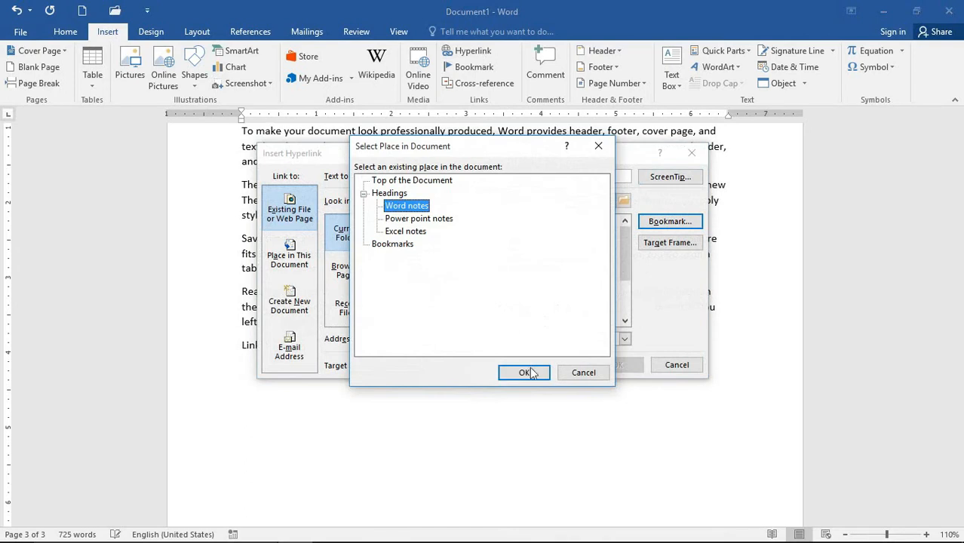
left_click(530, 373)
left_click(610, 366)
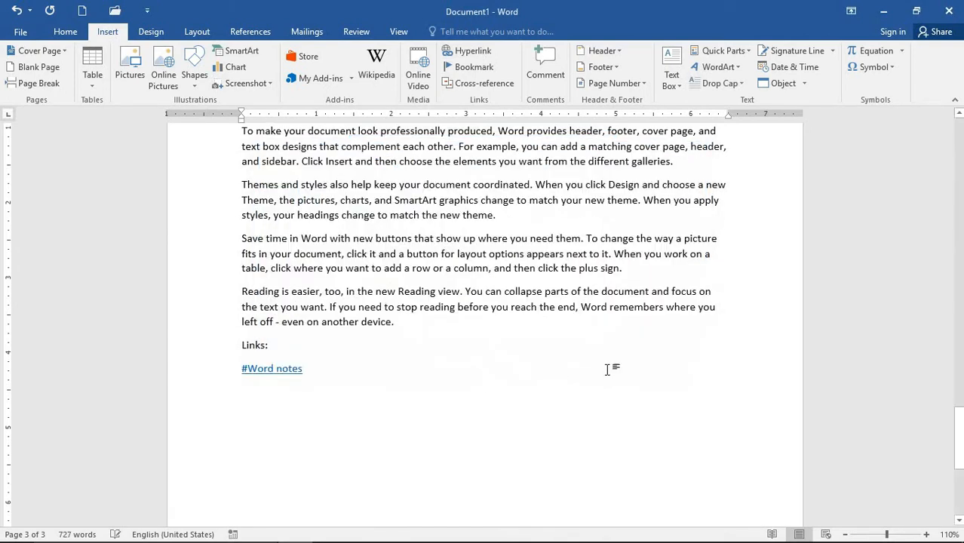
key("Return")
- Add #Power point notes and #Excel notes hyperlinks, each on its own line
left_click(468, 51)
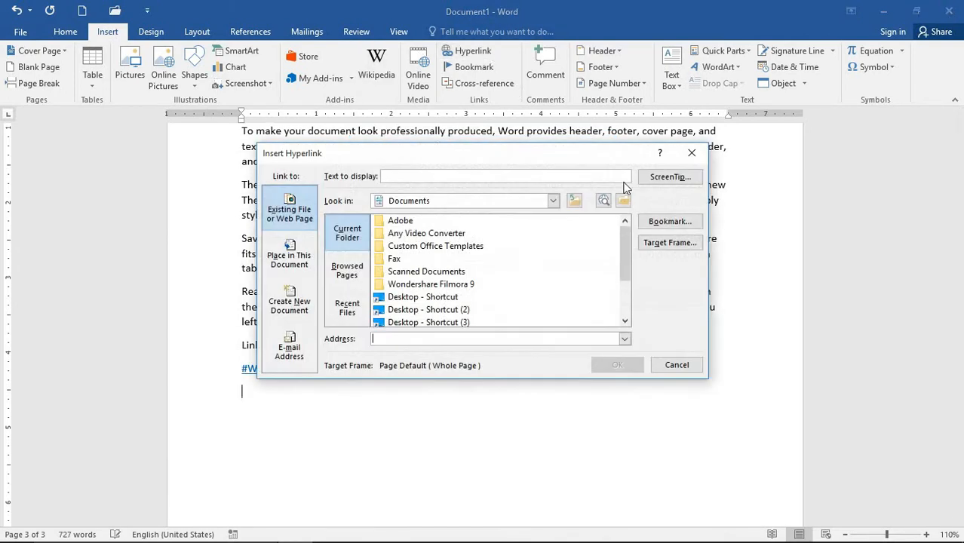
left_click(670, 221)
left_click(419, 218)
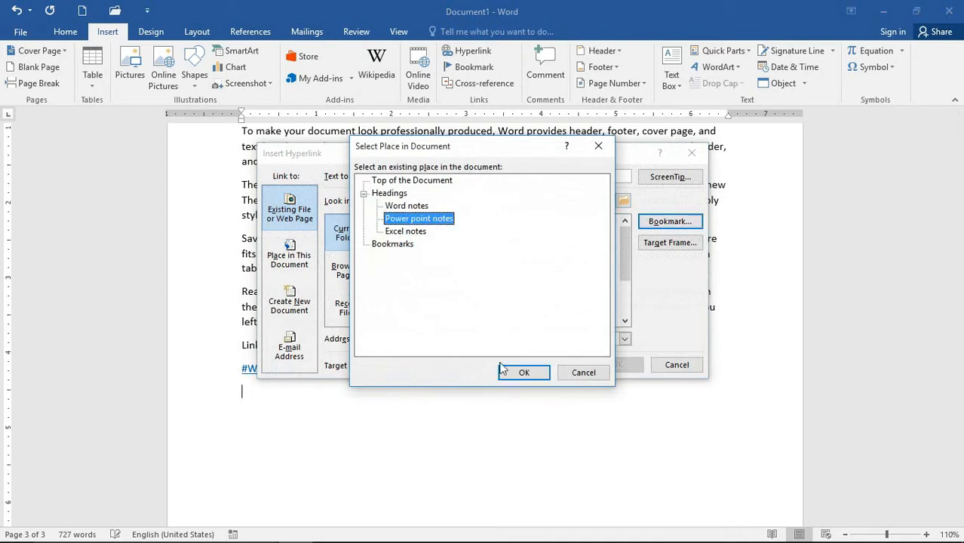
left_click(504, 371)
left_click(617, 366)
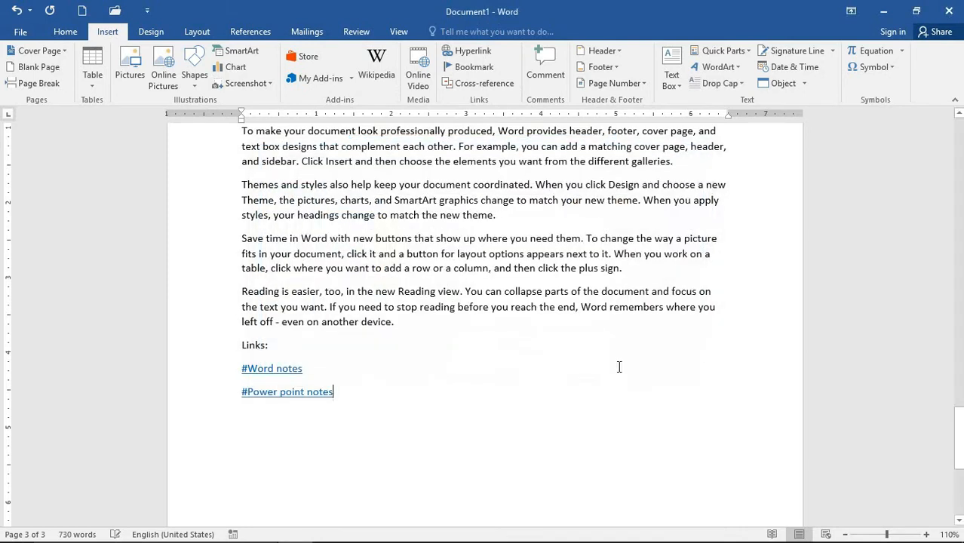
key("Return")
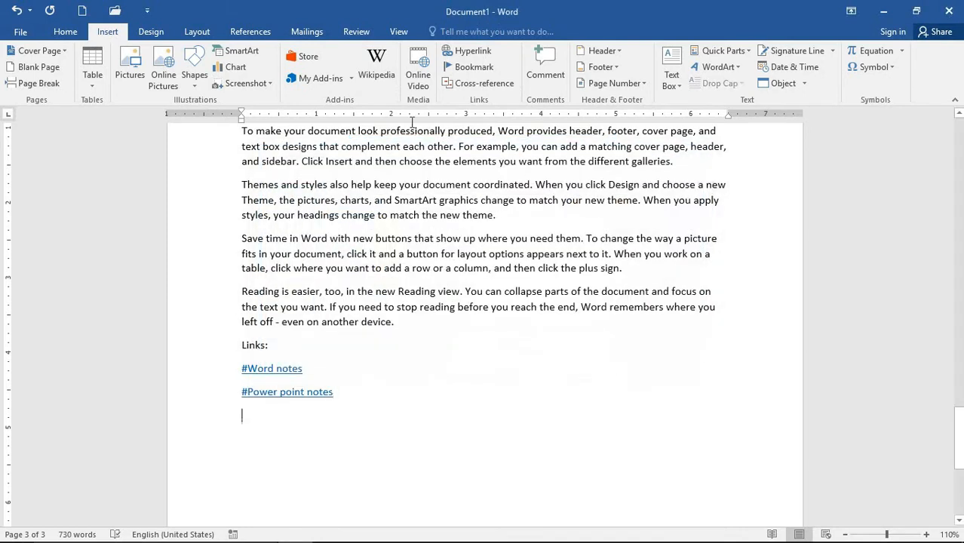
left_click(468, 53)
left_click(643, 227)
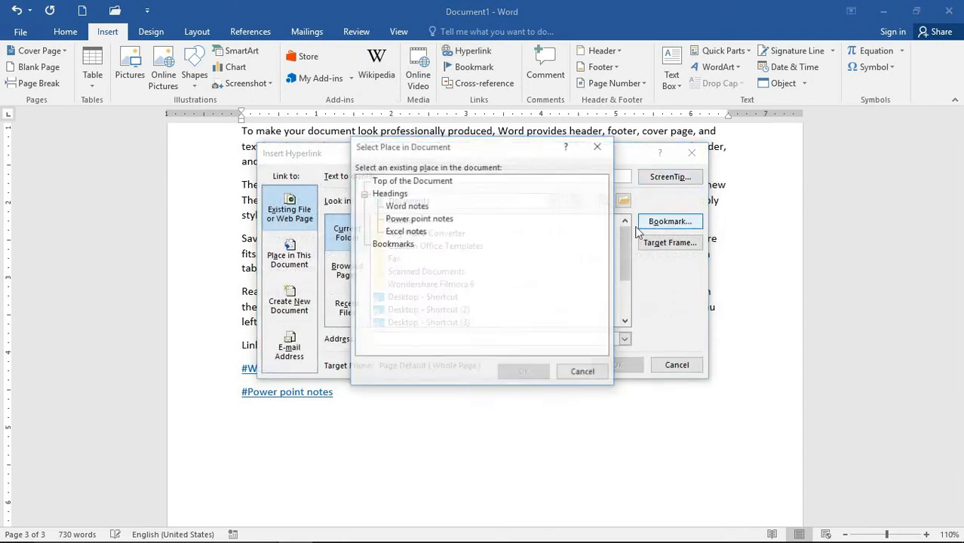
left_click(417, 232)
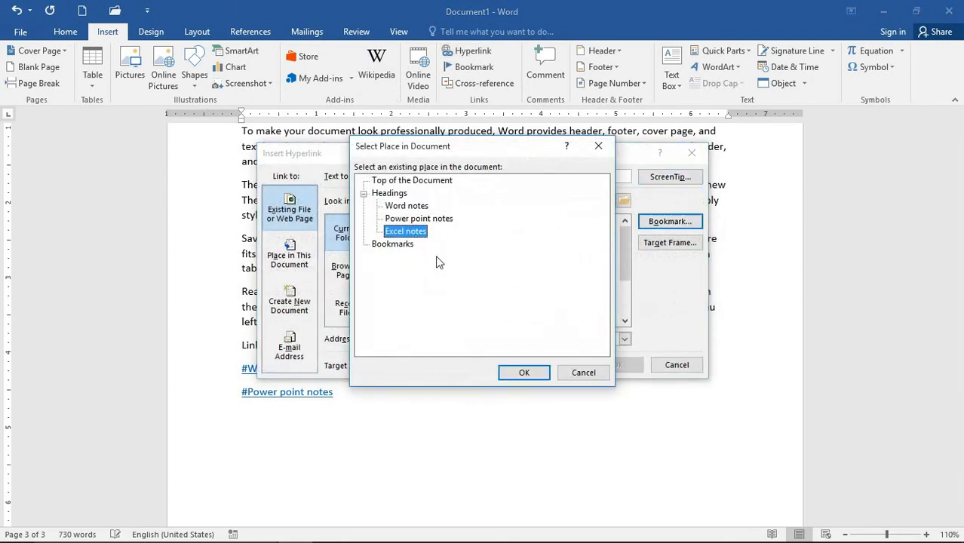
left_click(520, 373)
left_click(607, 365)
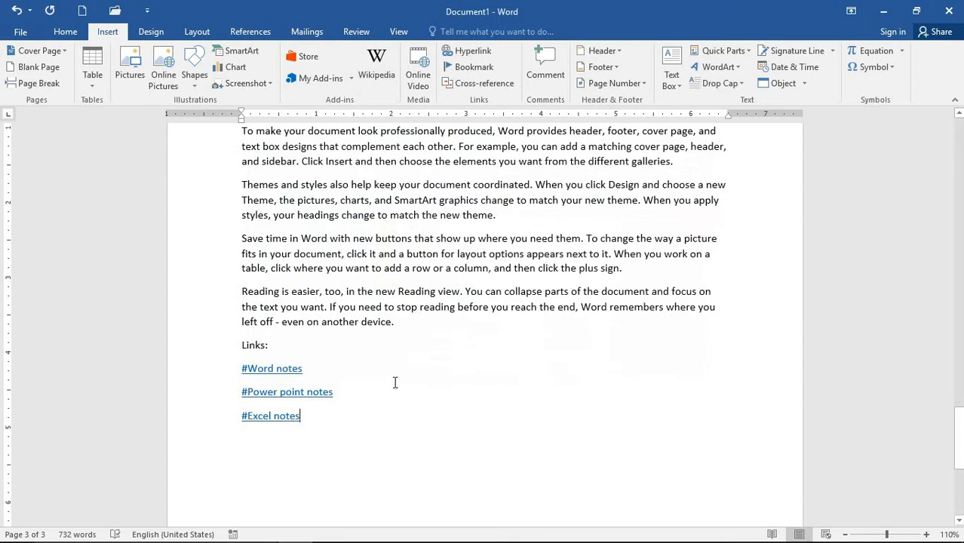
- Follow the #Word notes, #Power point notes and #Excel notes links, returning to the list each time
left_click(280, 377)
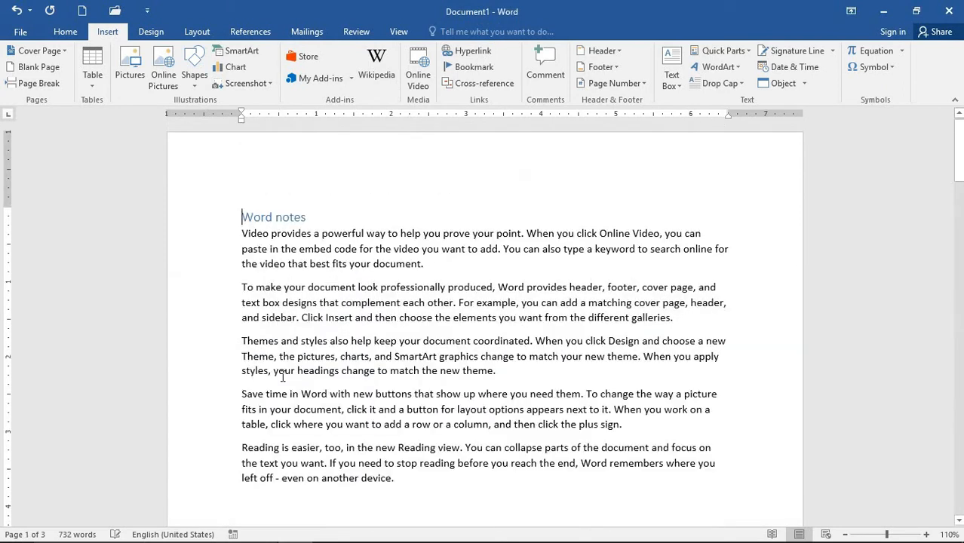
scroll(341, 286, "down", 20)
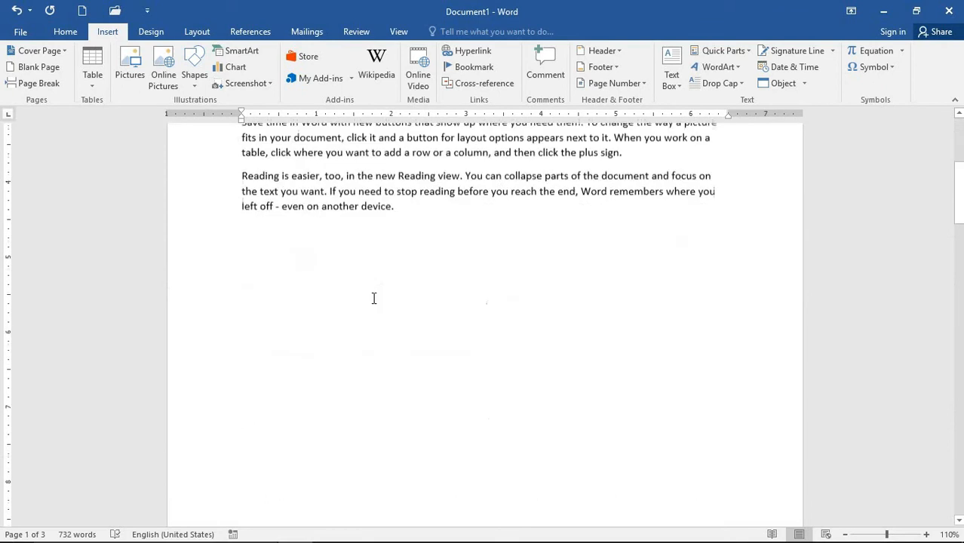
scroll(276, 325, "down", 14)
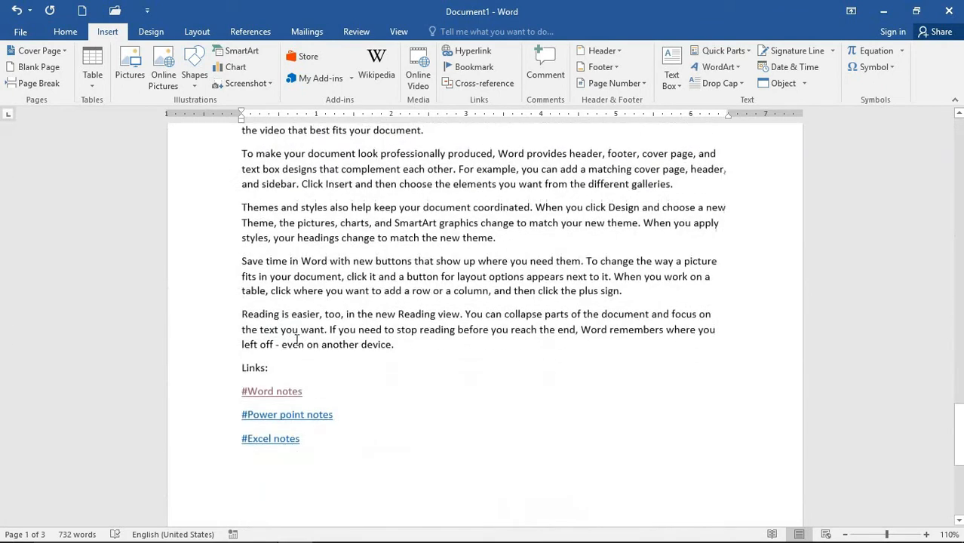
scroll(273, 286, "up", 2)
left_click(259, 213)
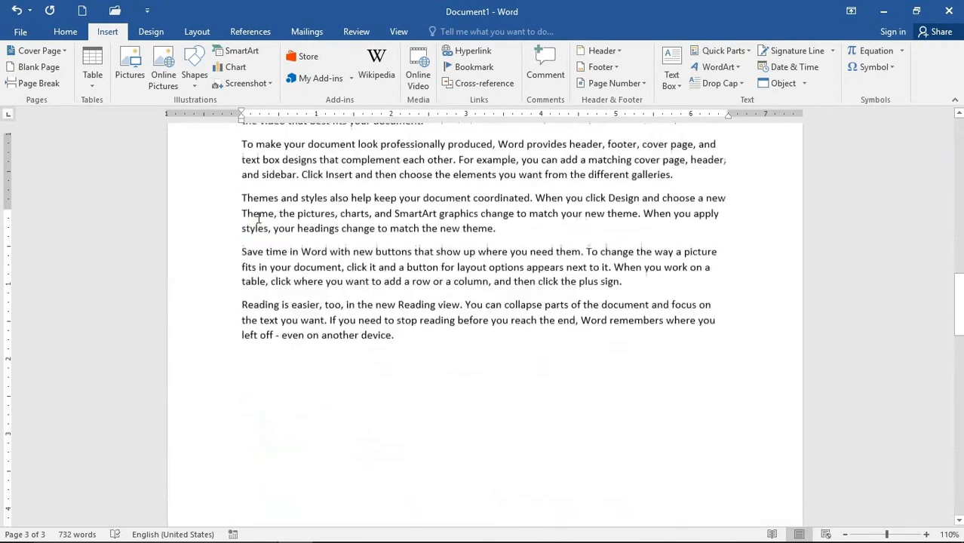
scroll(297, 256, "down", 20)
scroll(299, 268, "down", 5)
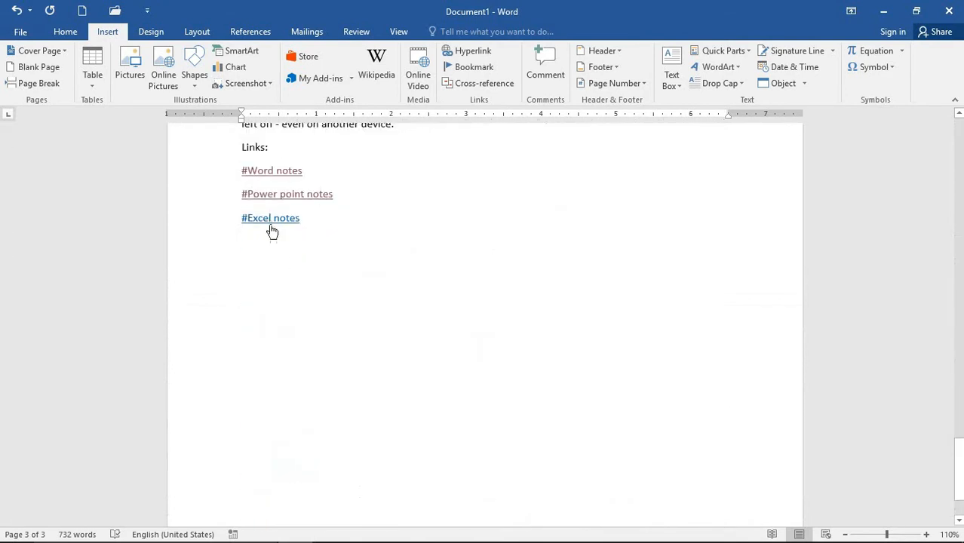
left_click(271, 219)
scroll(354, 323, "down", 5)
left_click(424, 383)
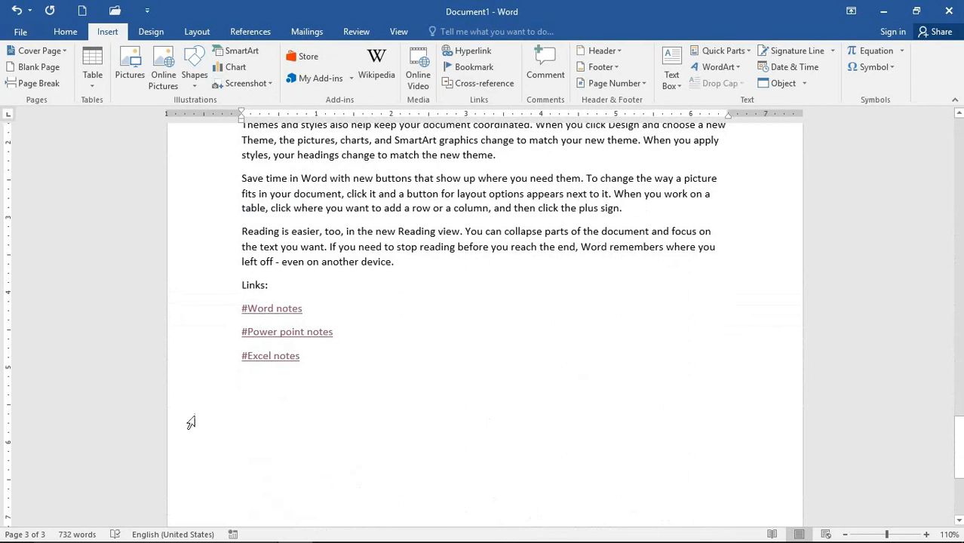
- Bookmark the 'Links:' label as Links, then jump to Word notes through its link
left_click(273, 284)
left_click_drag(270, 285, 221, 283)
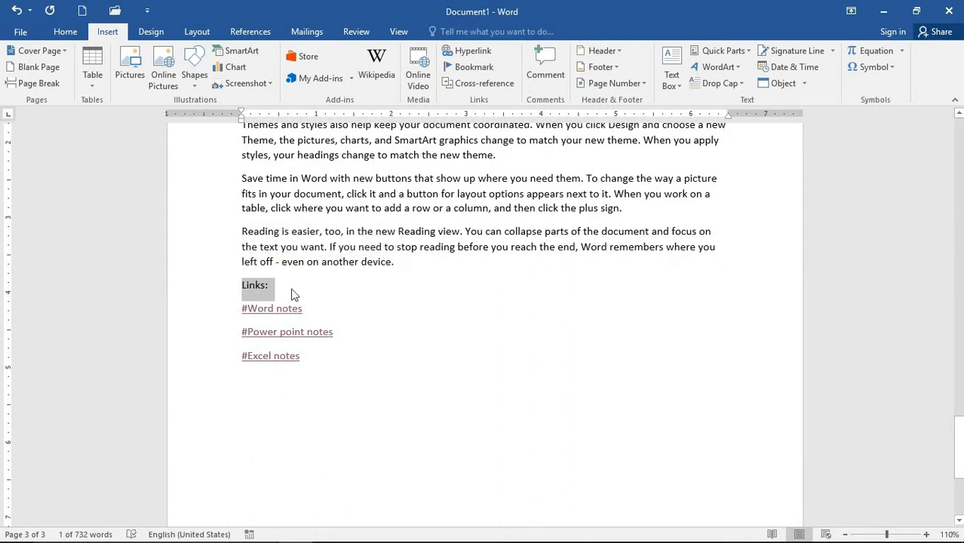
left_click(464, 68)
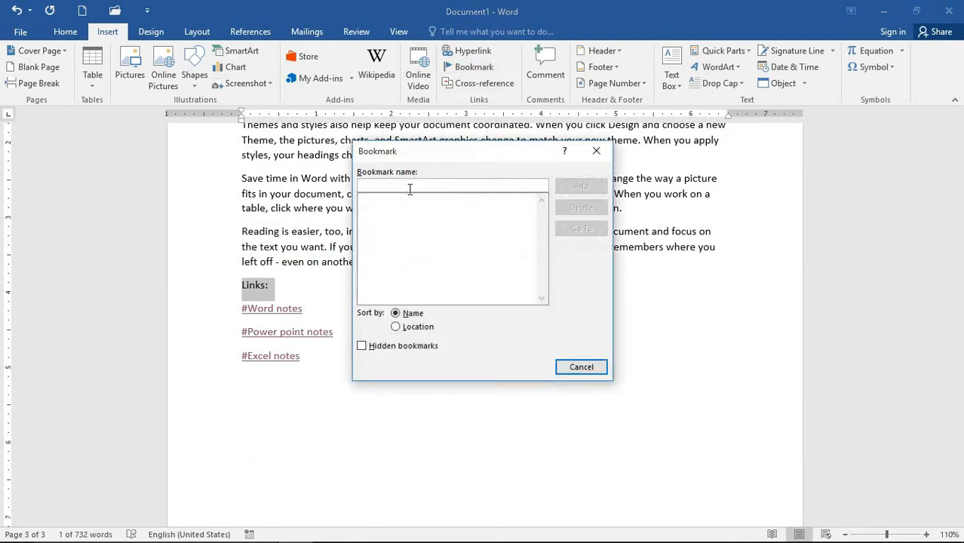
type("l")
key("BackSpace")
type("Links")
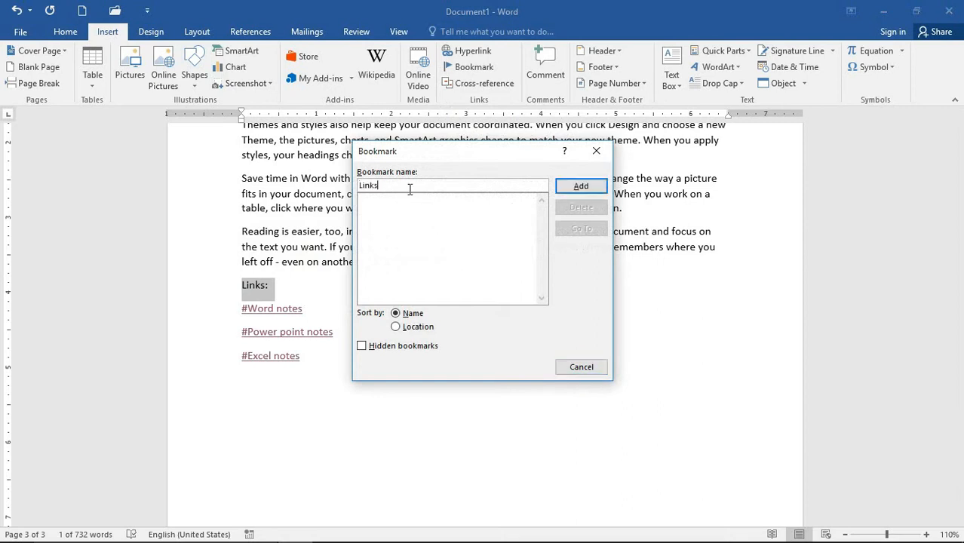
left_click(581, 188)
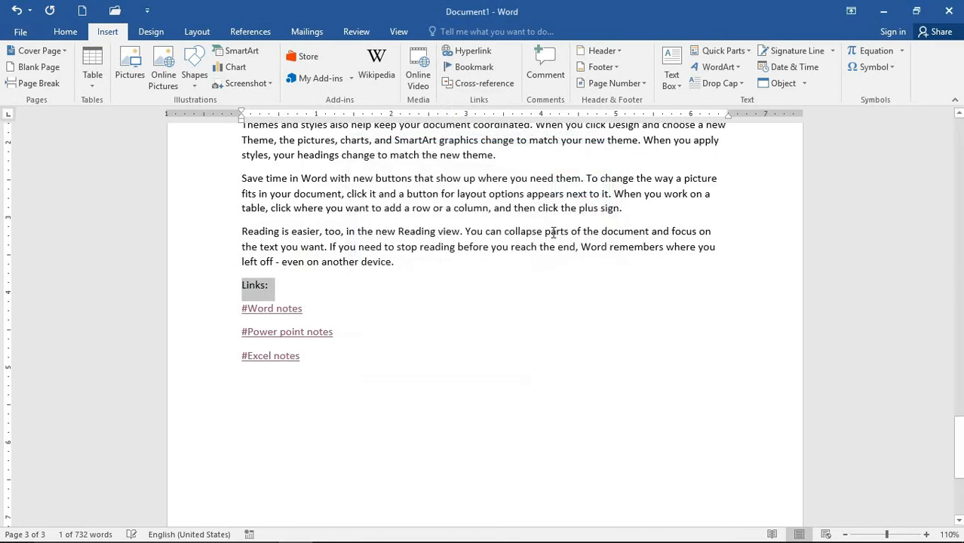
left_click(470, 292)
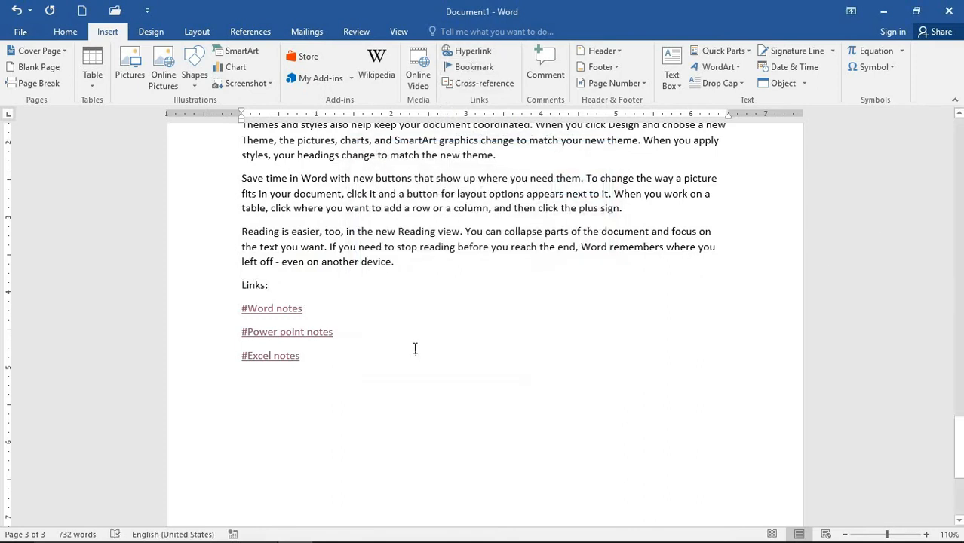
left_click(271, 309, "ctrl")
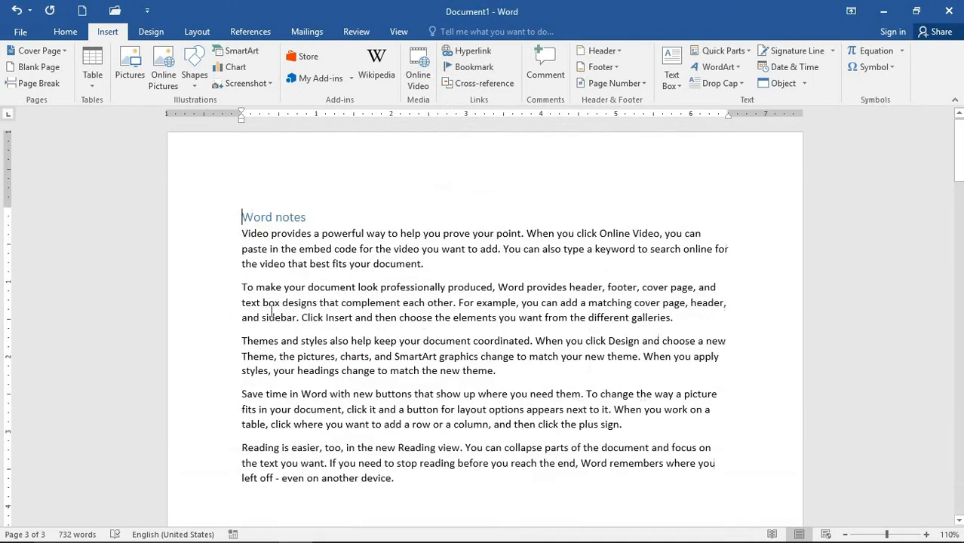
- Insert a #Links hyperlink inside the Word notes heading, then delete the misplaced text
left_click(472, 54)
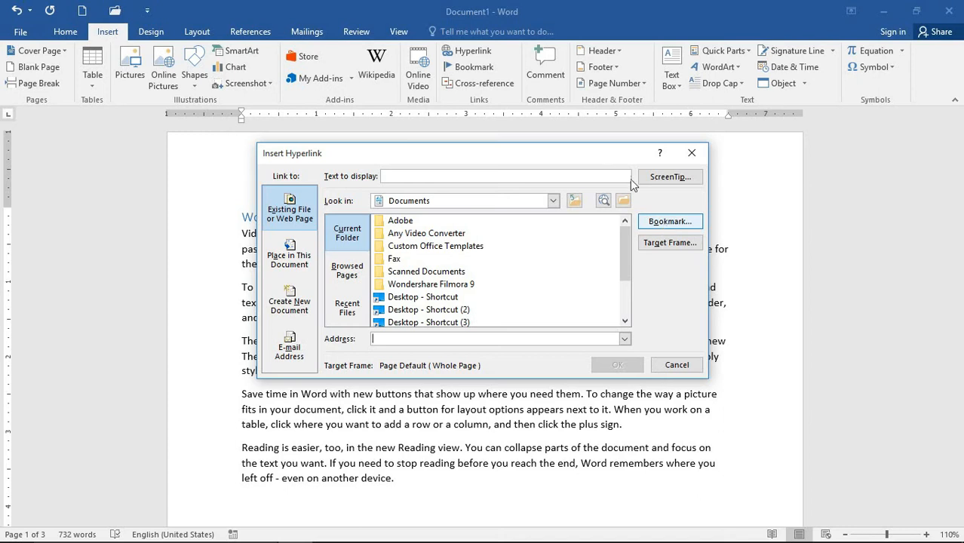
left_click(656, 223)
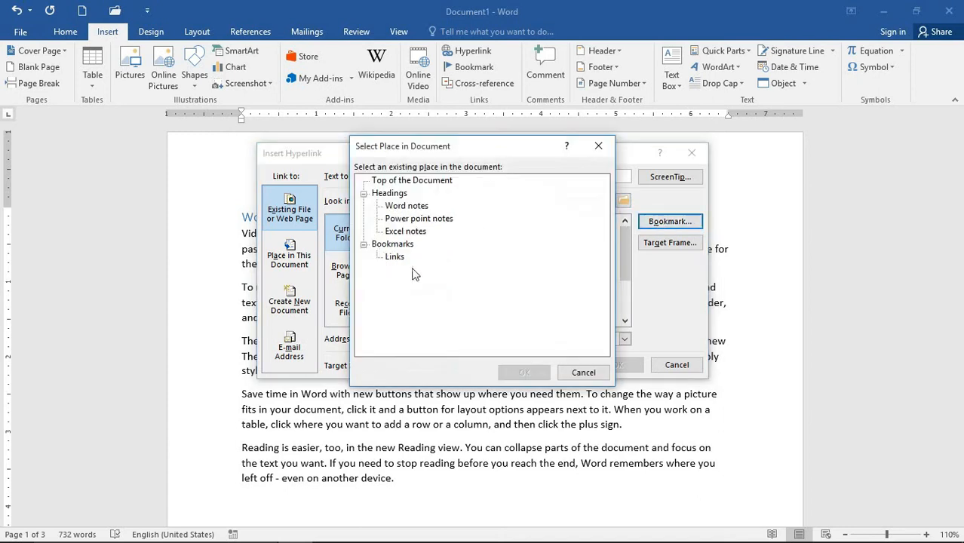
left_click(394, 257)
left_click(523, 372)
left_click(616, 365)
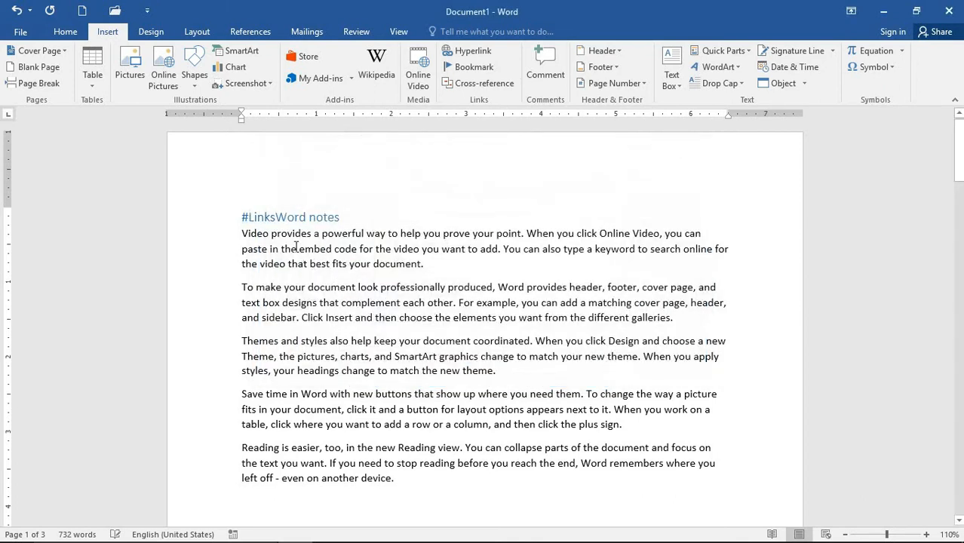
key("BackSpace")
key("BackSpace")
key("BackSpace")
key("BackSpace")
key("BackSpace")
key("BackSpace")
- Add a #Links hyperlink to the Links bookmark on a new line under Word notes
left_click(311, 220)
key("Return")
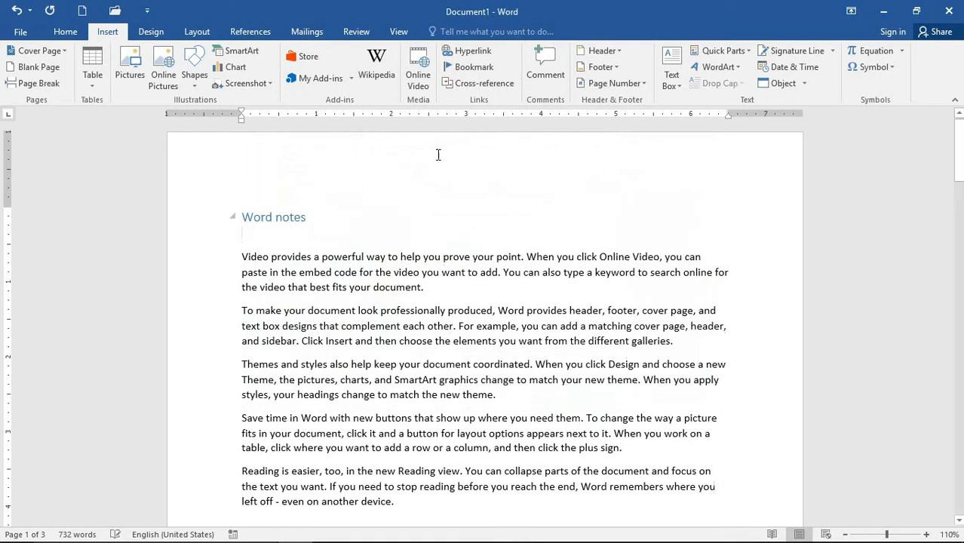
left_click(457, 58)
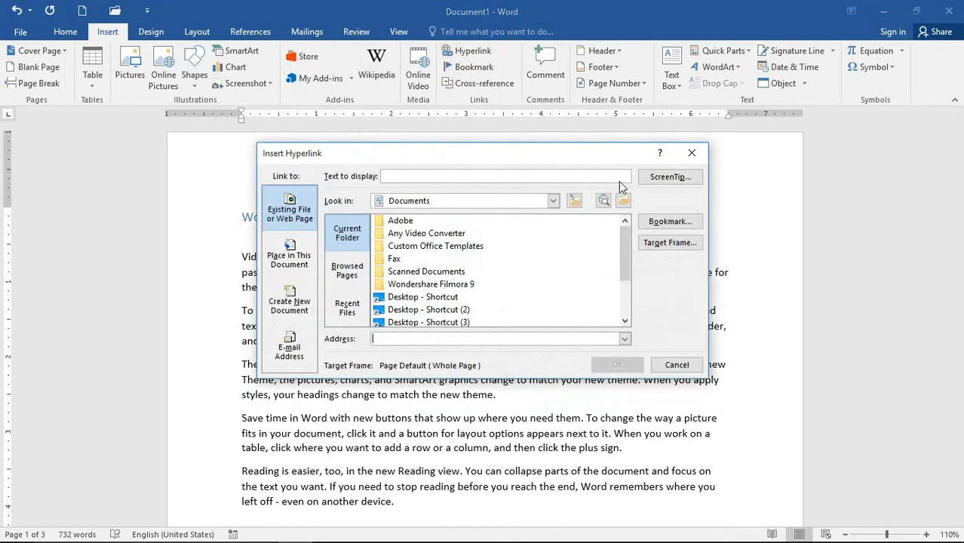
left_click(650, 225)
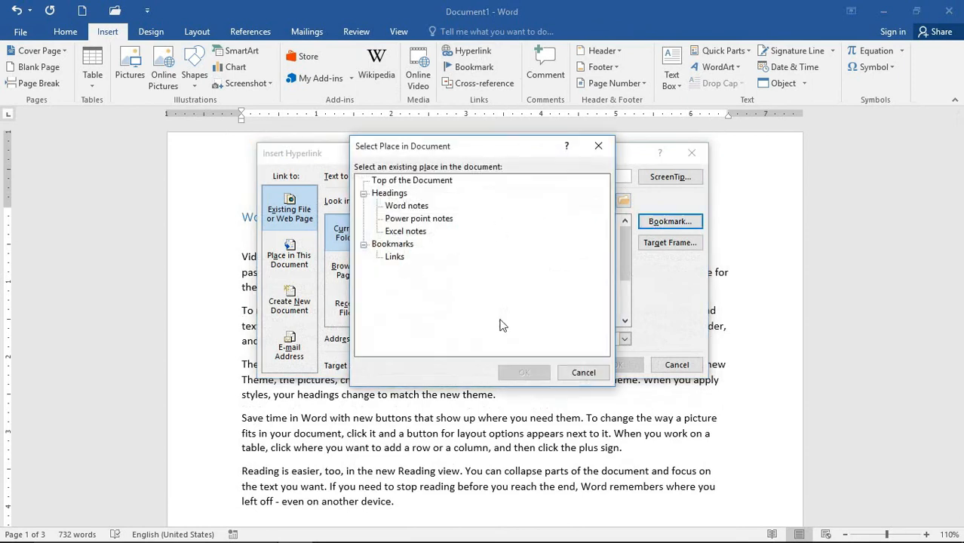
left_click(390, 257)
left_click(523, 372)
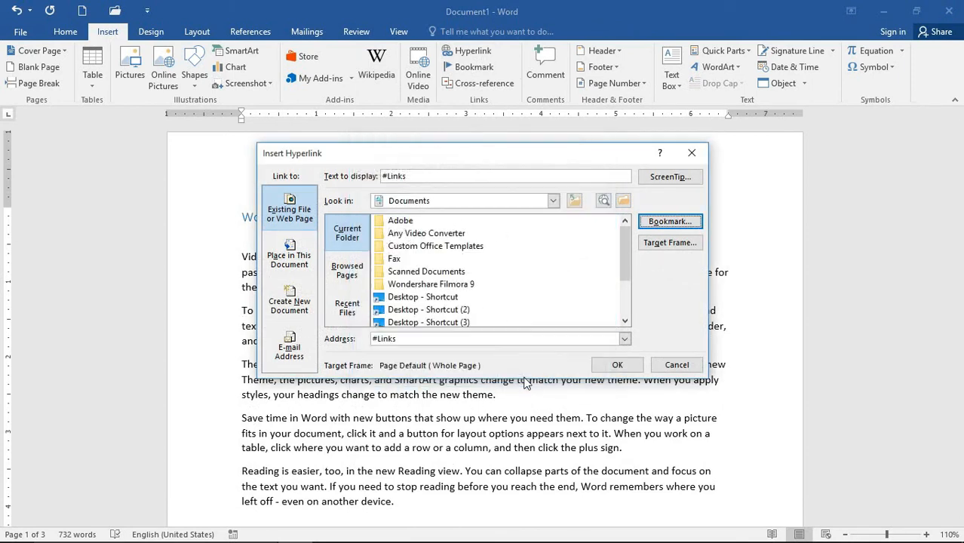
left_click(617, 364)
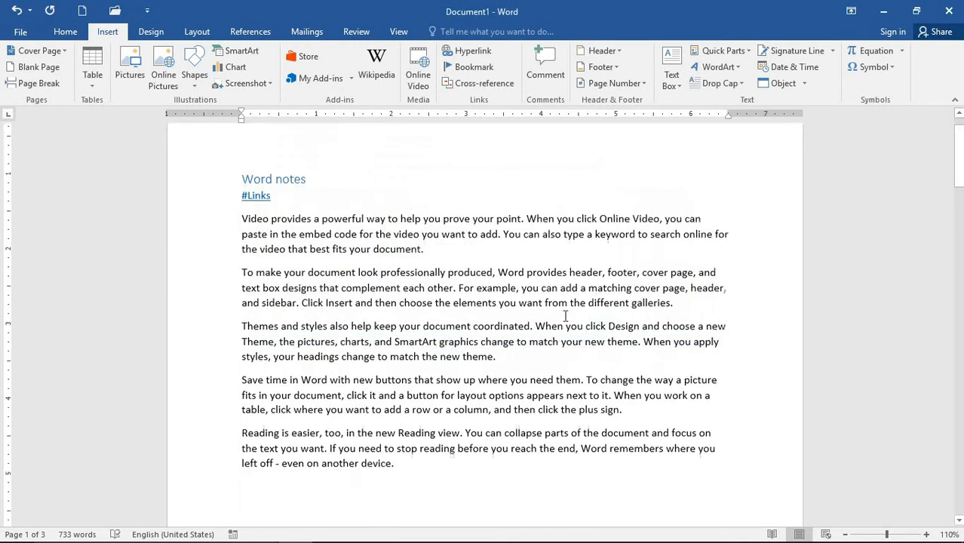
scroll(409, 280, "down", 10)
- Add a #Links hyperlink on a new line under the Power point notes heading
left_click(343, 220)
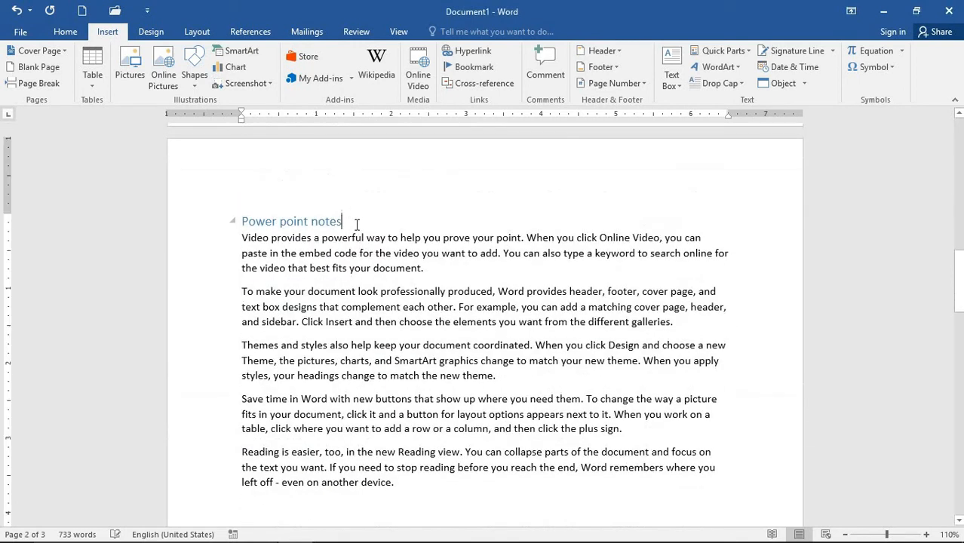
key("Return")
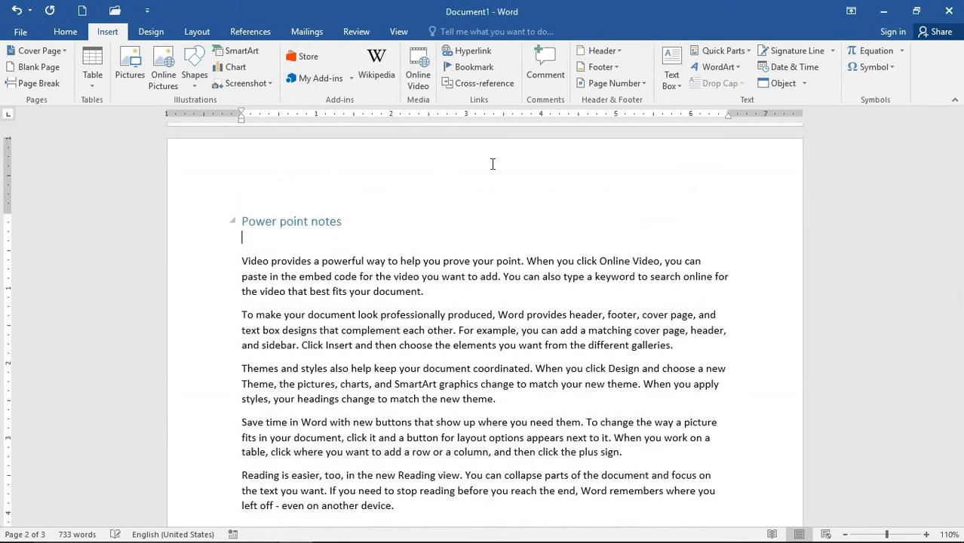
left_click(468, 55)
left_click(670, 222)
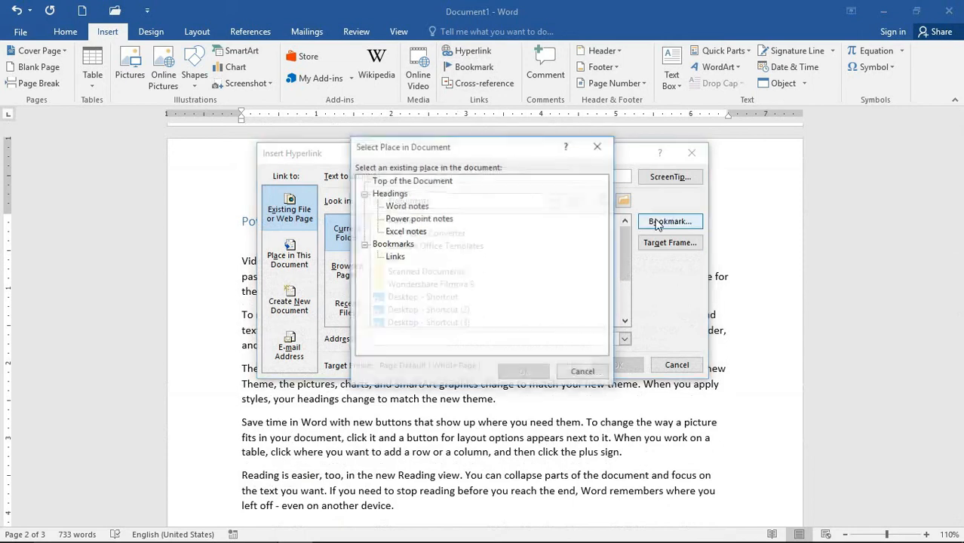
left_click(394, 258)
left_click(525, 373)
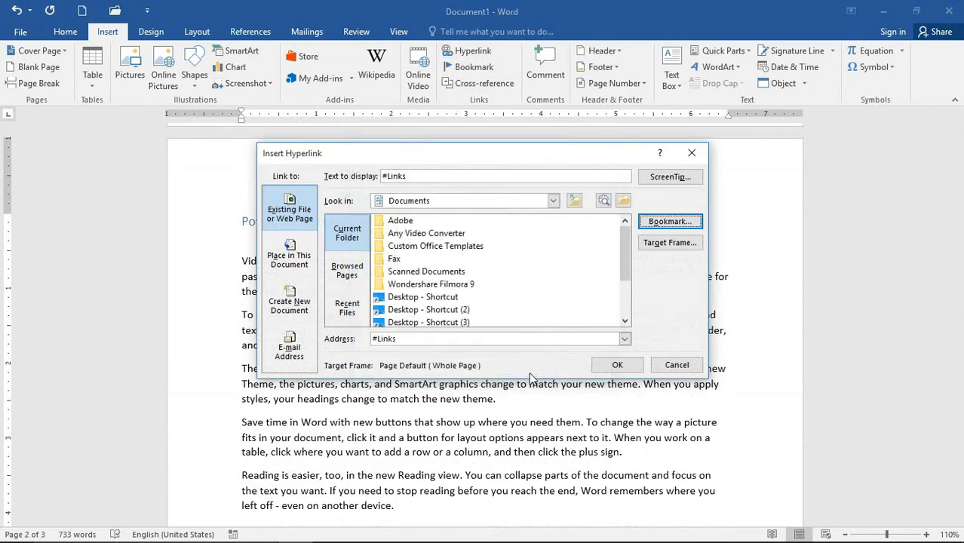
left_click(615, 366)
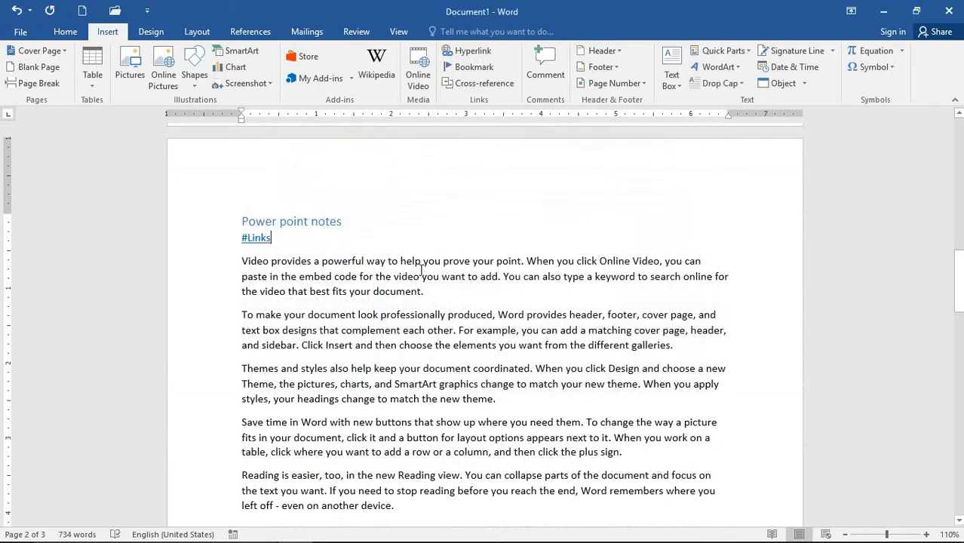
scroll(302, 279, "down", 20)
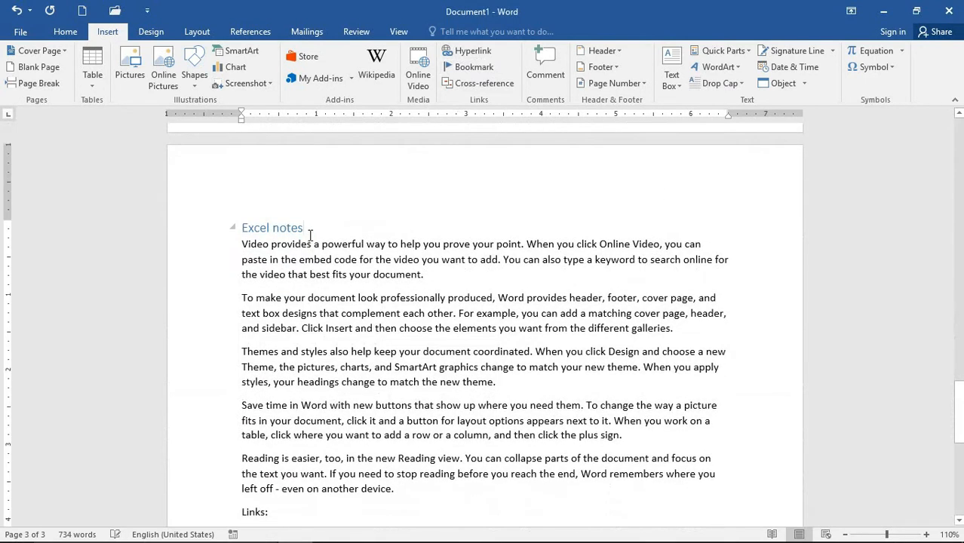
- Add a #Links hyperlink on a new line under the Excel notes heading
key("Return")
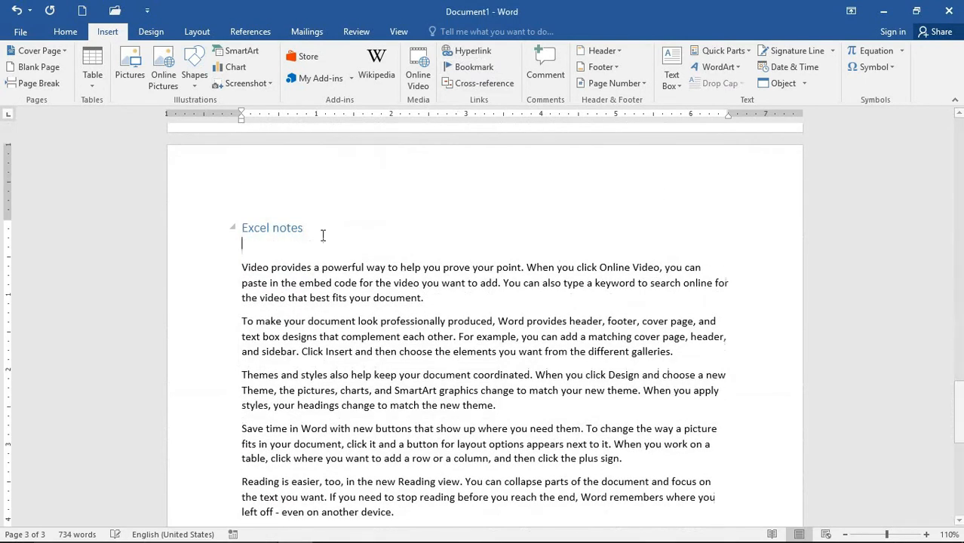
left_click(473, 52)
left_click(654, 222)
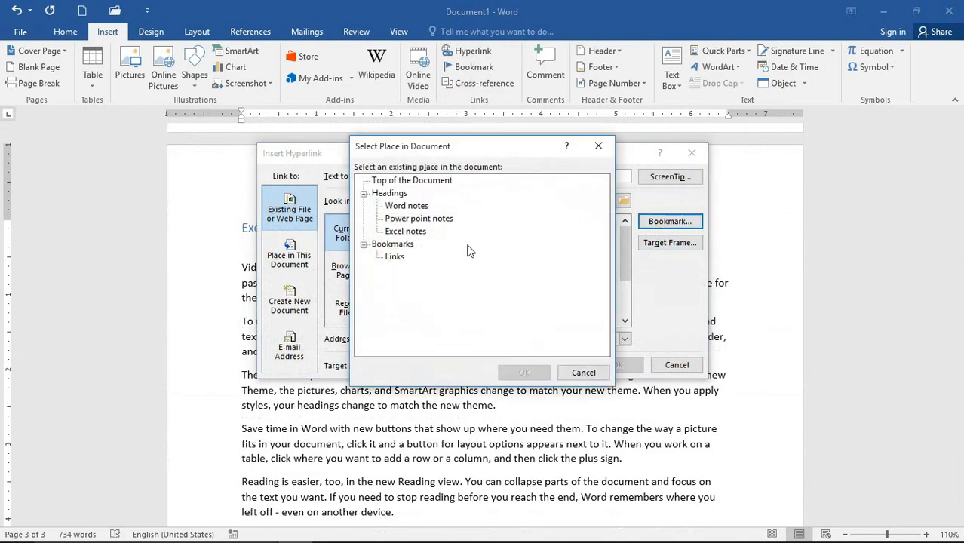
left_click(394, 257)
left_click(524, 373)
left_click(617, 365)
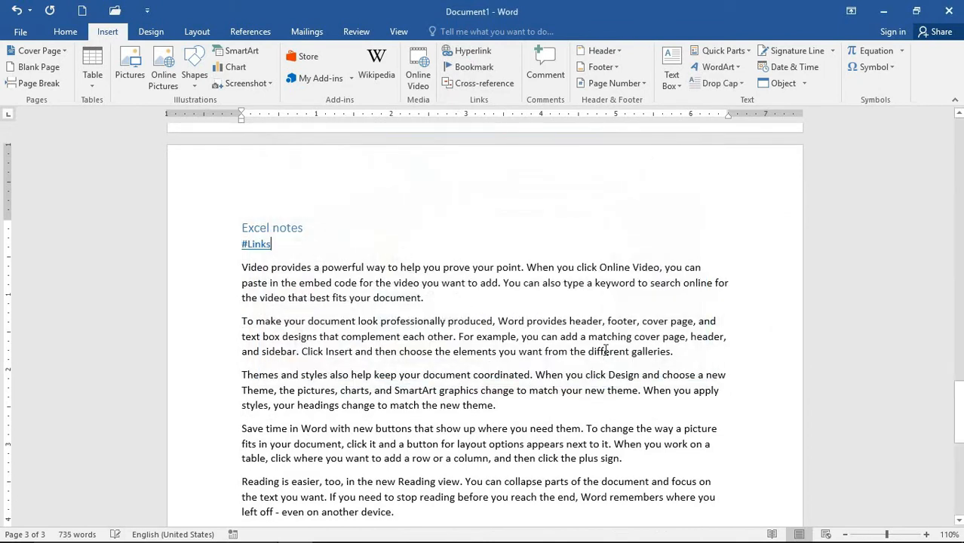
scroll(394, 259, "down", 3)
scroll(392, 258, "down", 4)
scroll(339, 302, "up", 1)
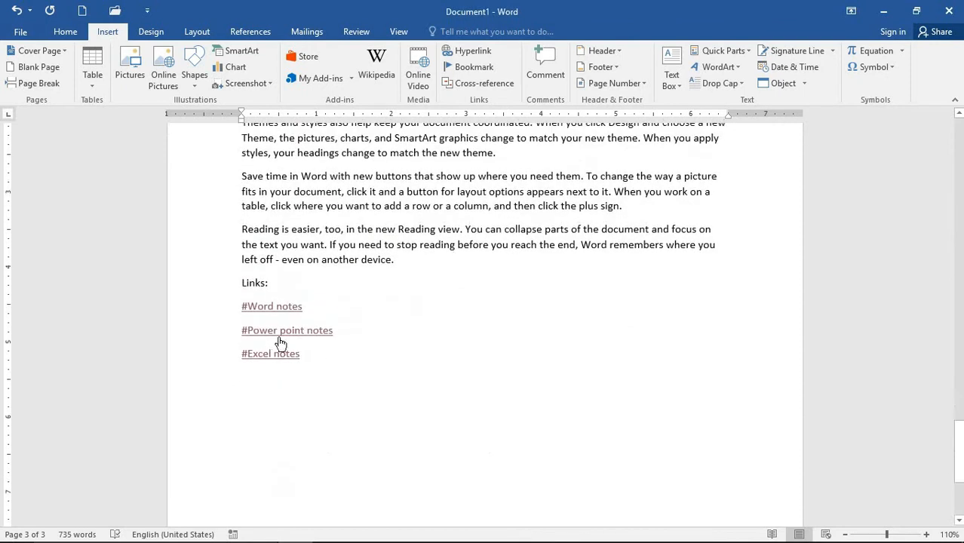
left_click(270, 311, "ctrl")
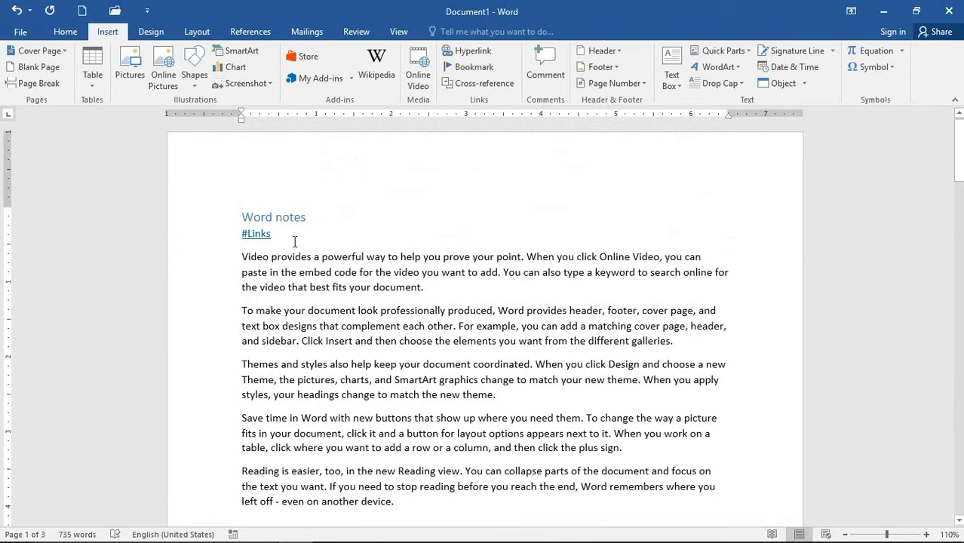
left_click(249, 240)
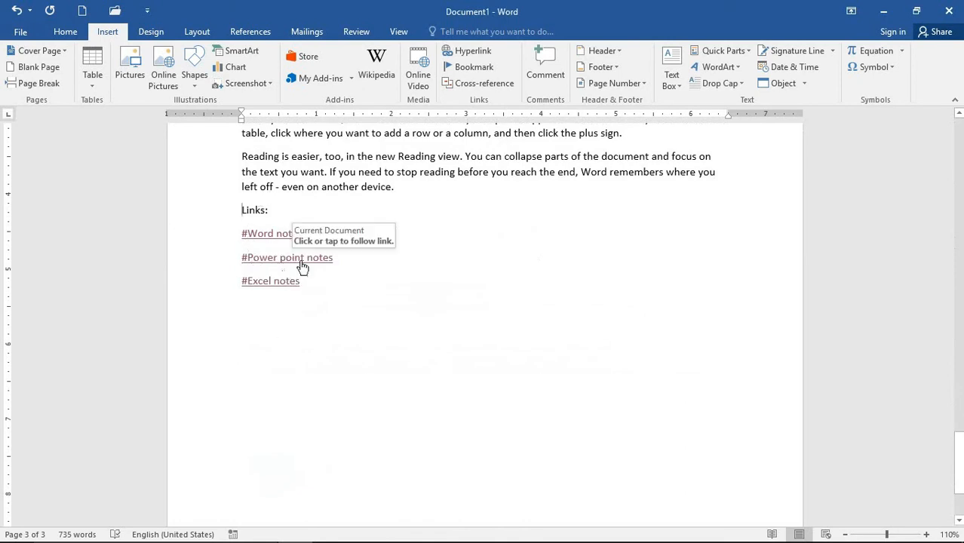
left_click(269, 266)
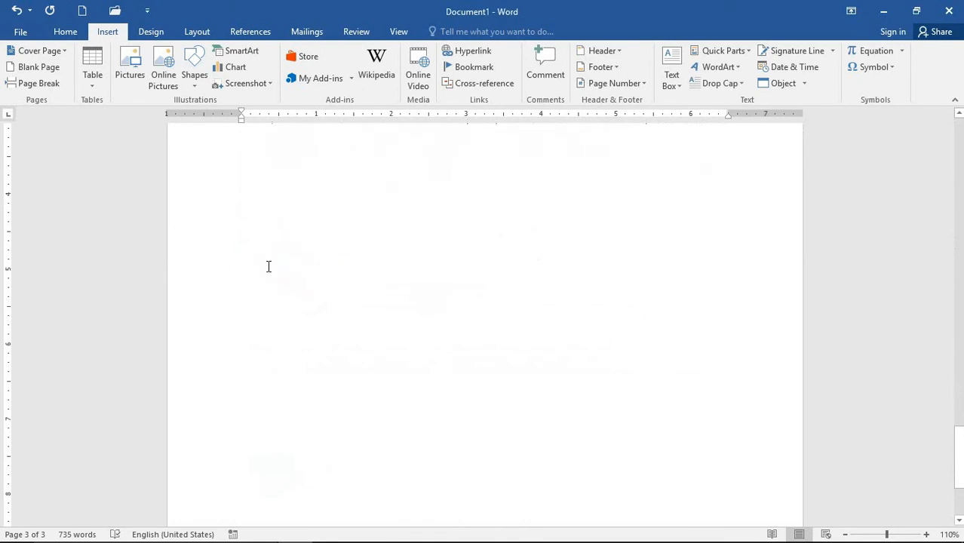
left_click(256, 235)
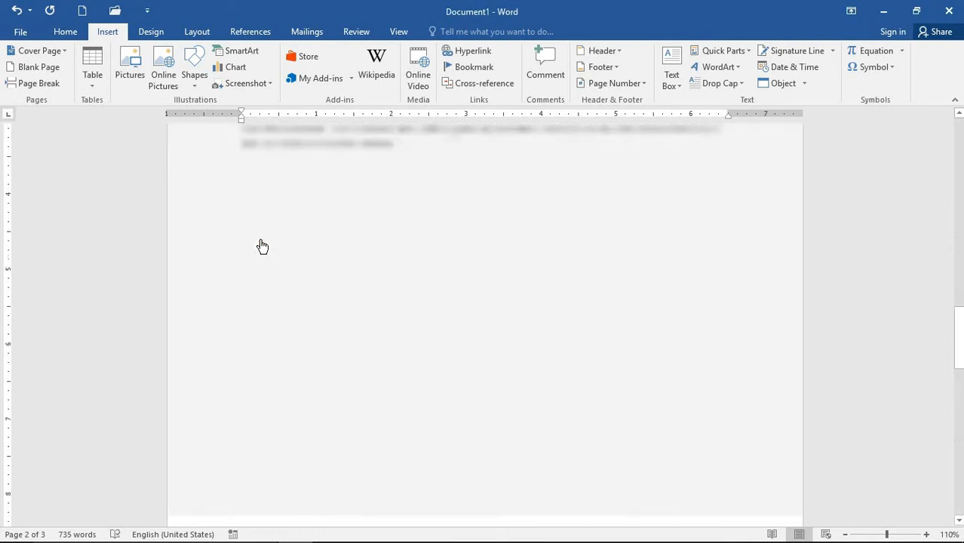
left_click(276, 287)
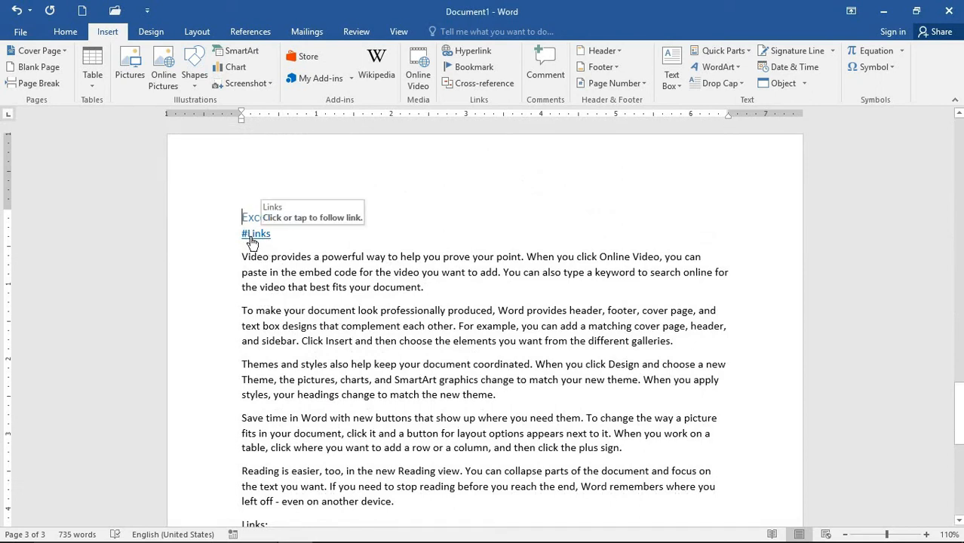
left_click(266, 234)
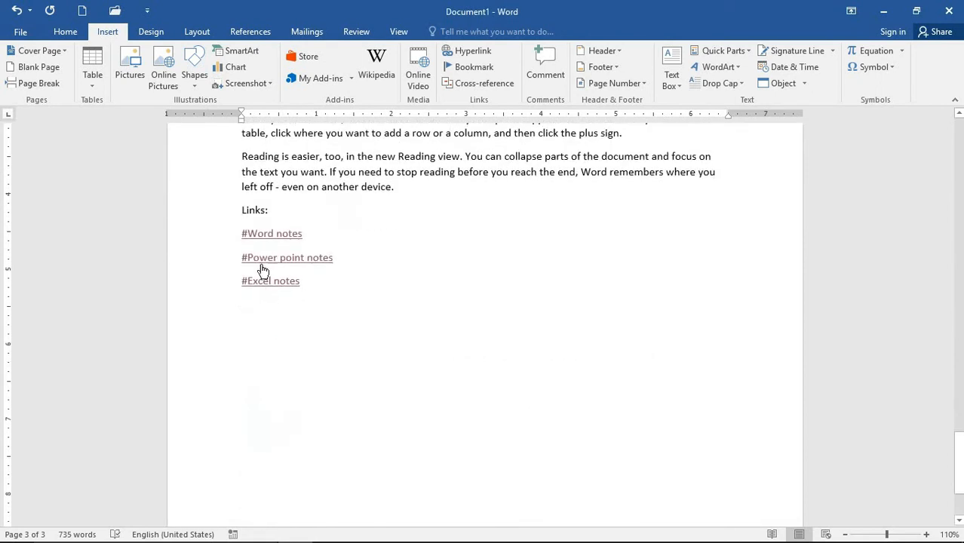
left_click(267, 243)
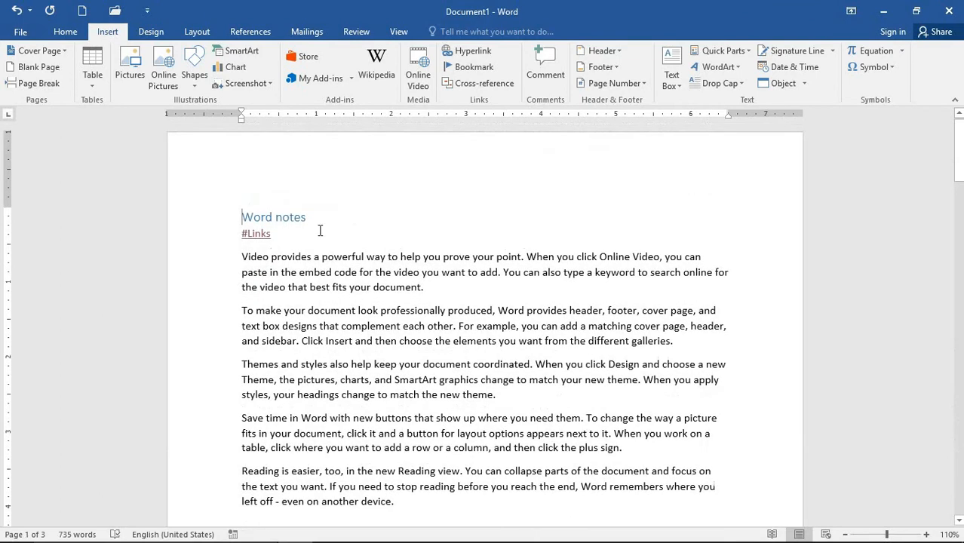
scroll(320, 326, "down", 6)
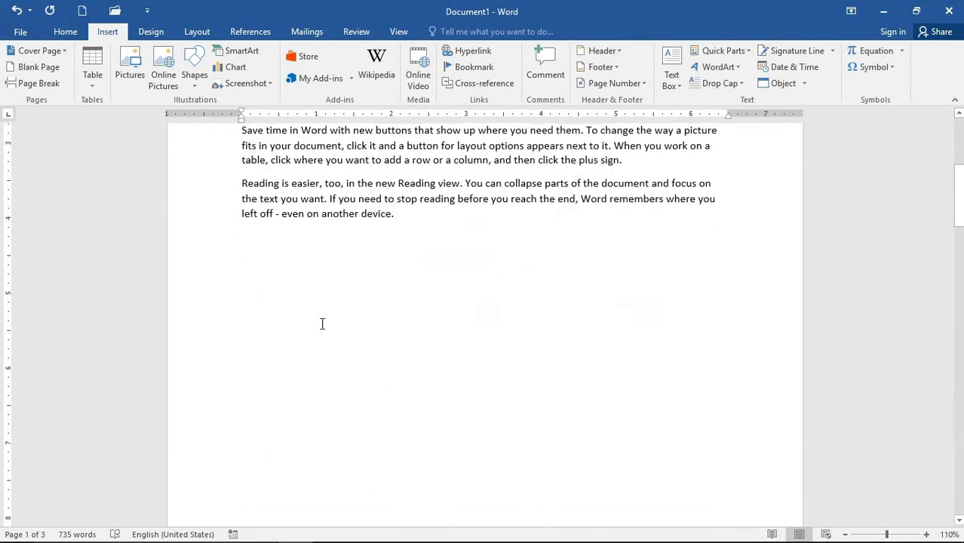
scroll(326, 323, "up", 5)
scroll(328, 322, "up", 2)
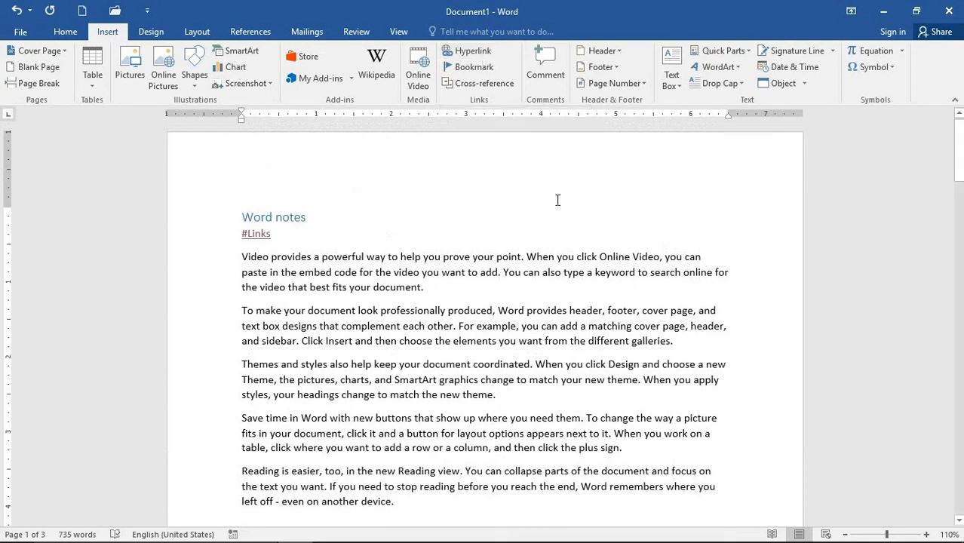
- Open Insert Hyperlink and view the Browsed Pages and Recent Files lists
left_click(470, 52)
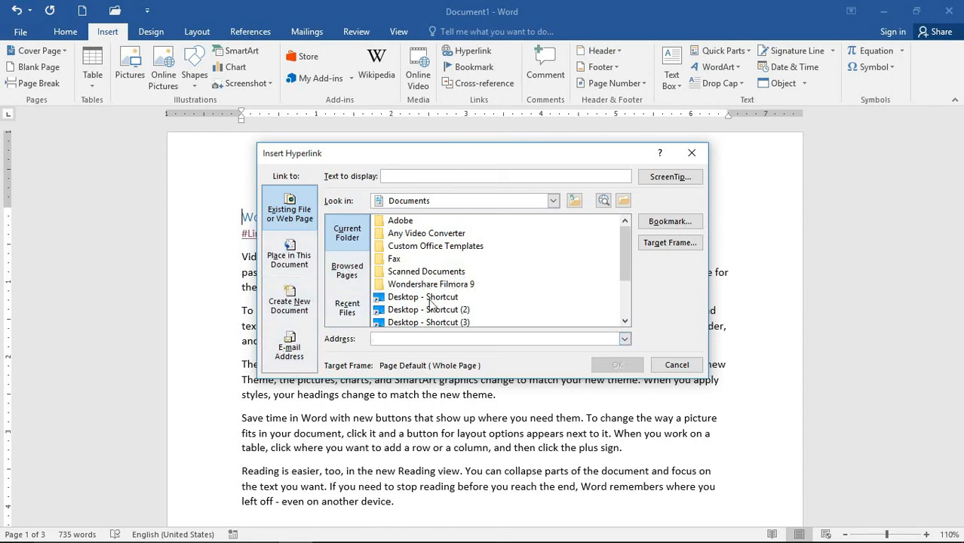
left_click(347, 269)
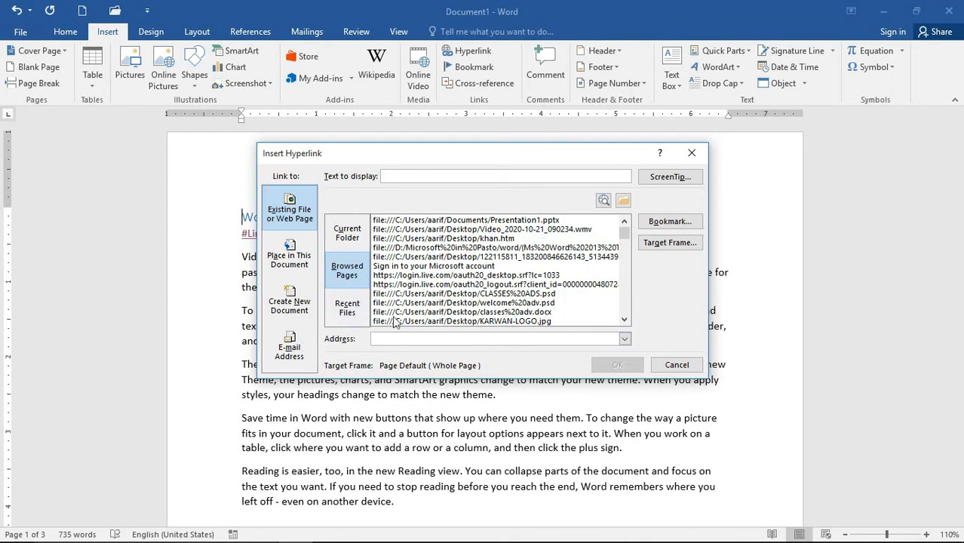
left_click(353, 310)
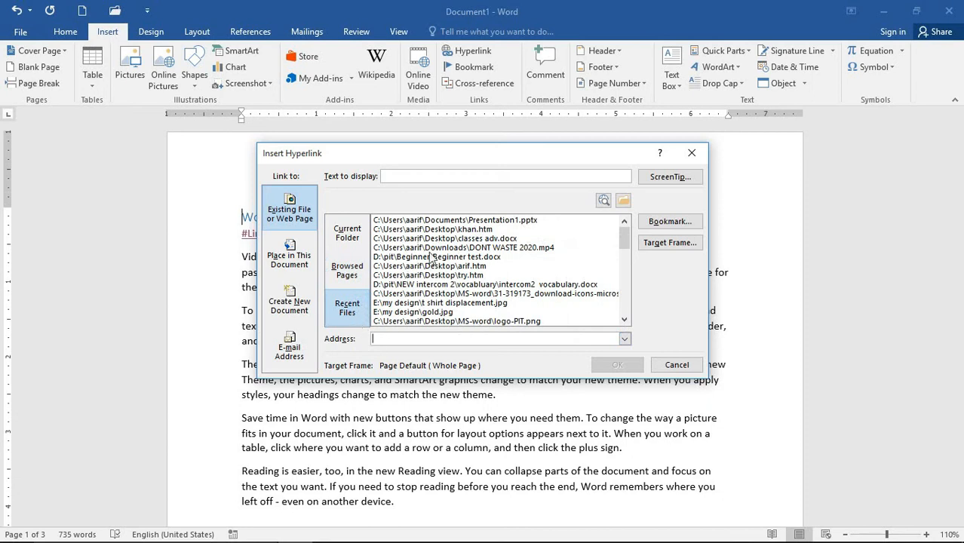
scroll(432, 259, "down", 5)
scroll(458, 279, "up", 5)
- Insert a trial hyperlink to the Links bookmark, then undo it
left_click(290, 255)
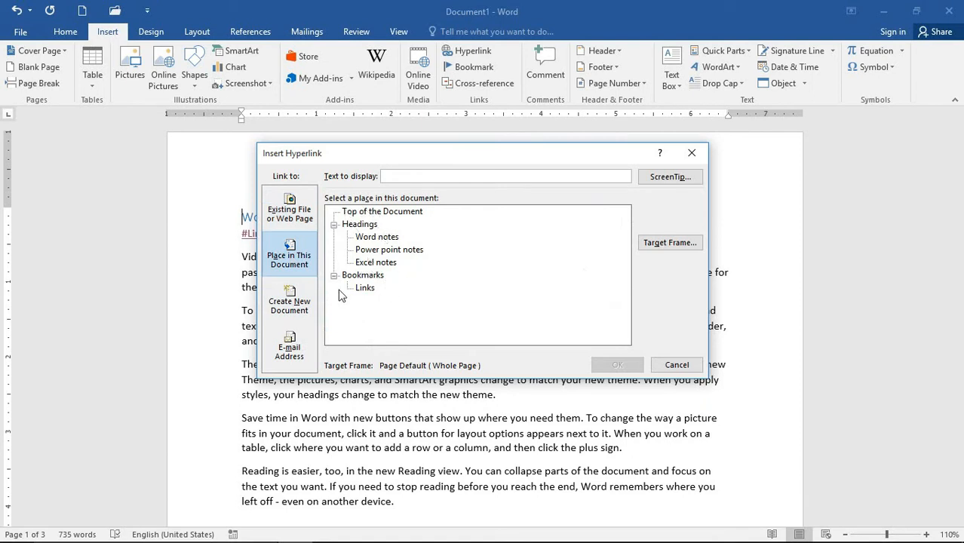
left_click(365, 238)
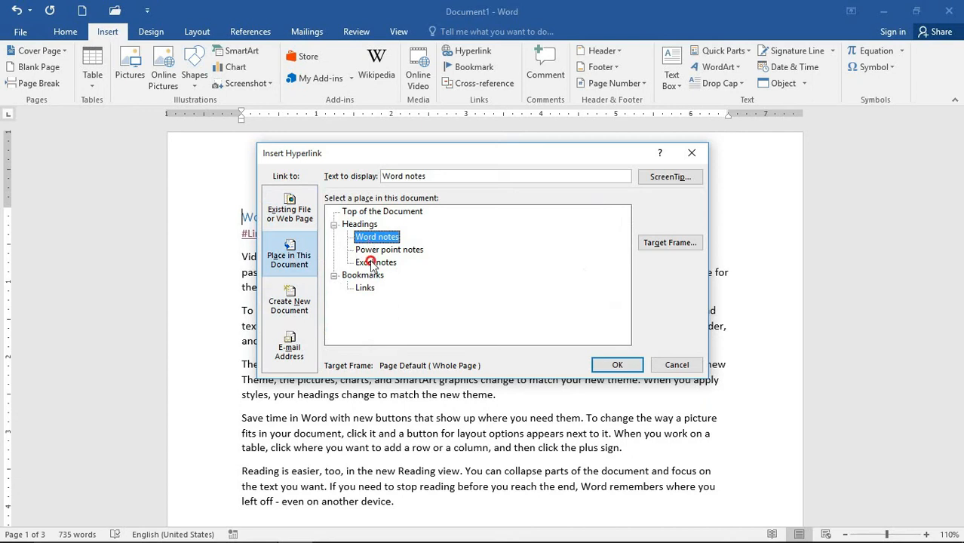
left_click(370, 263)
left_click(365, 289)
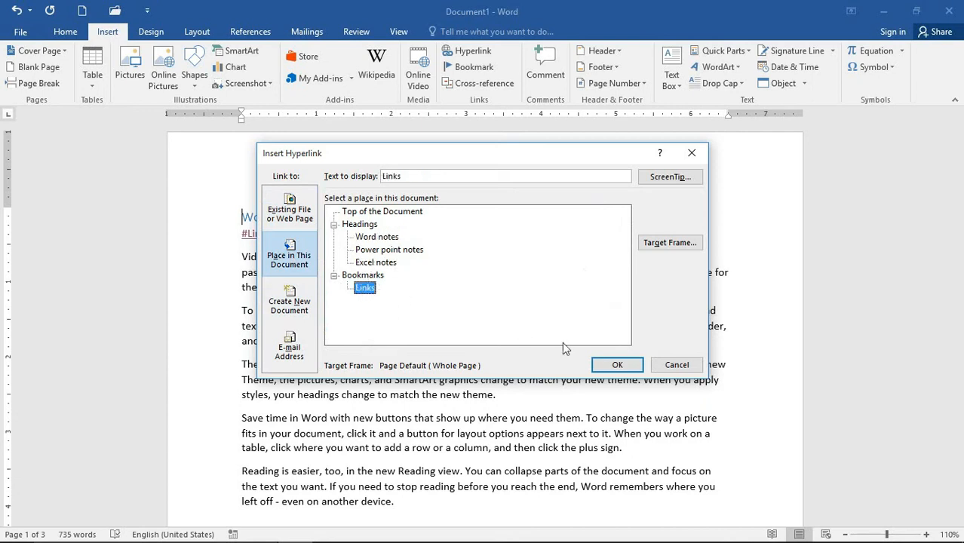
left_click(617, 365)
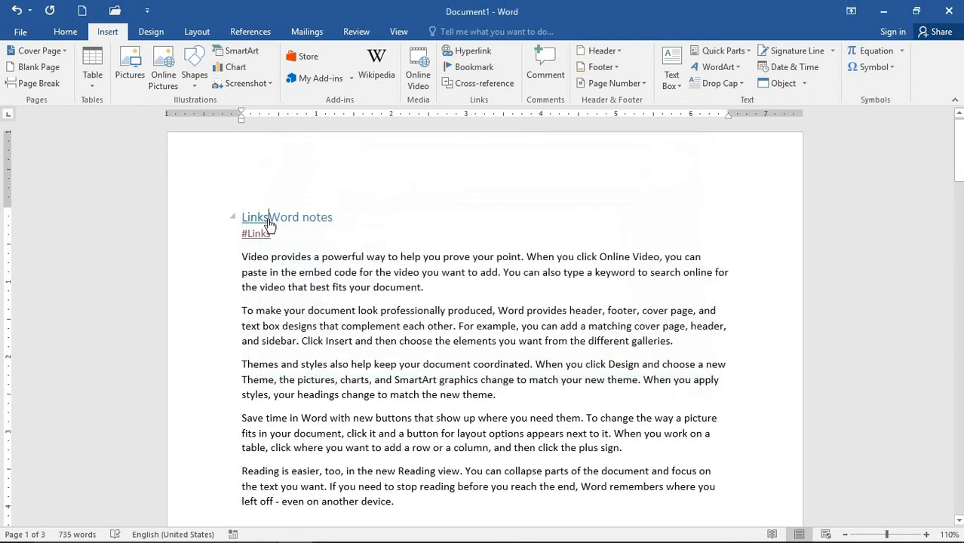
key("ctrl+z")
- Check the Bookmark list, cancel it, and reopen Insert Hyperlink
left_click(471, 67)
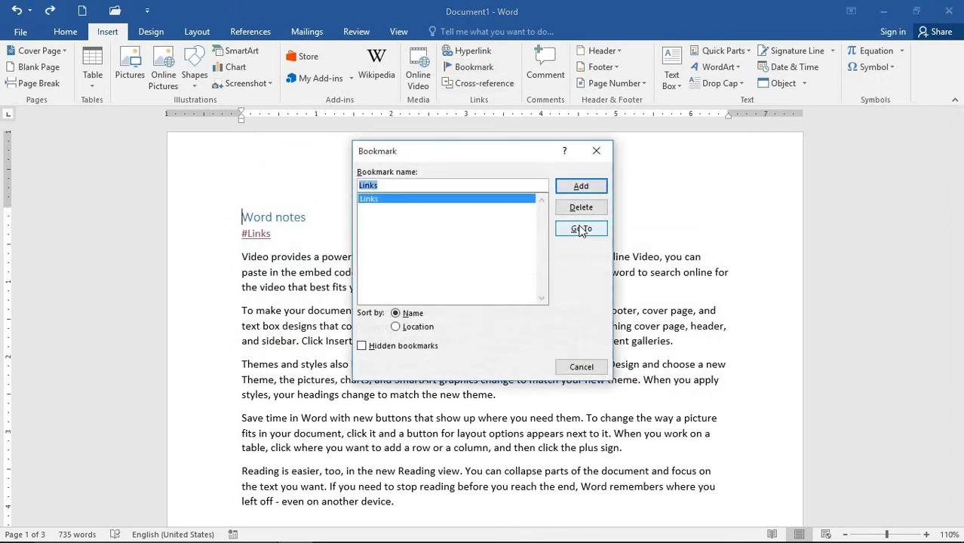
left_click(582, 367)
left_click(473, 51)
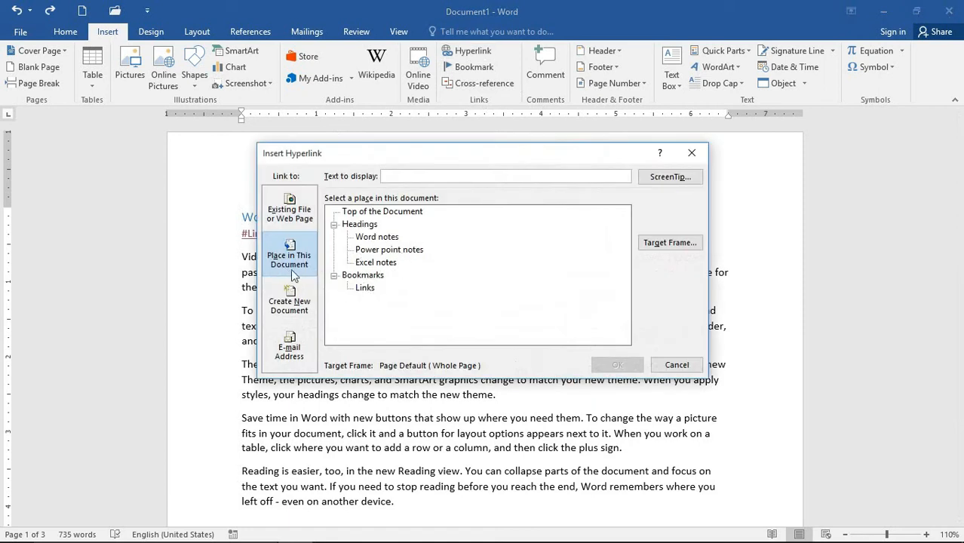
- Switch the hyperlink dialog to Create New Document, leaving the name blank
left_click(312, 315)
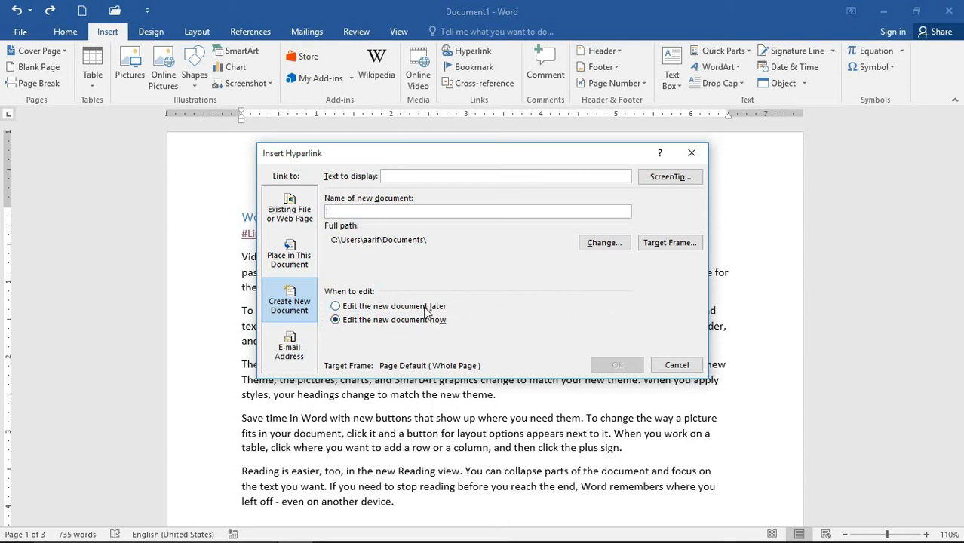
- Create a new abc.htm document on the Desktop and insert a link to it
left_click(604, 242)
left_click(313, 288)
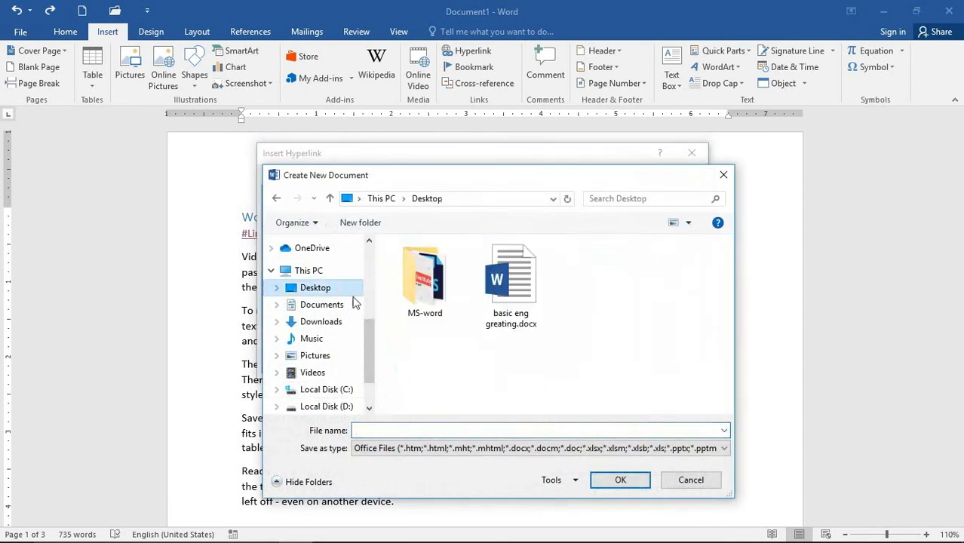
left_click(440, 426)
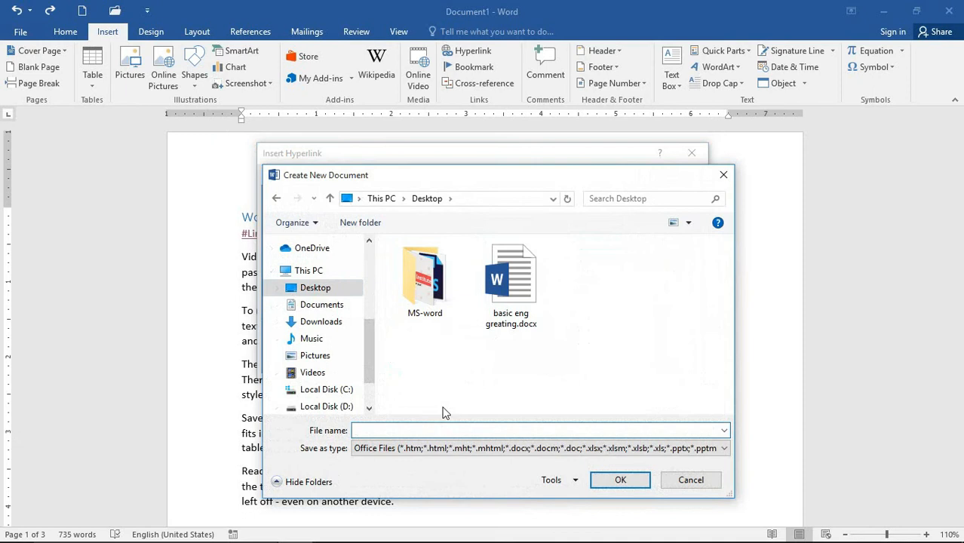
type("abc")
left_click(622, 483)
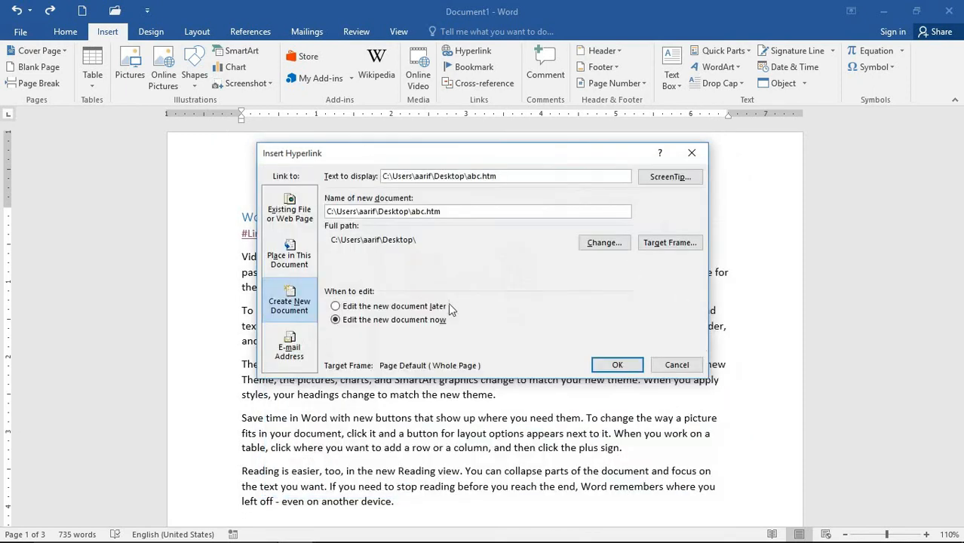
left_click(617, 365)
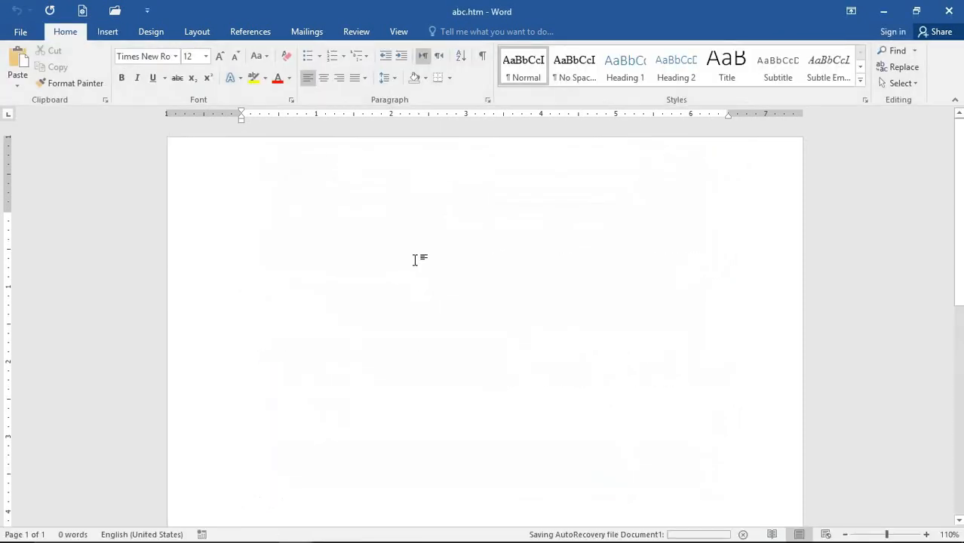
- Type 'Hello world' in abc.htm, correcting the misspelled 'Heloo' to 'Hello'
type("Heloo ")
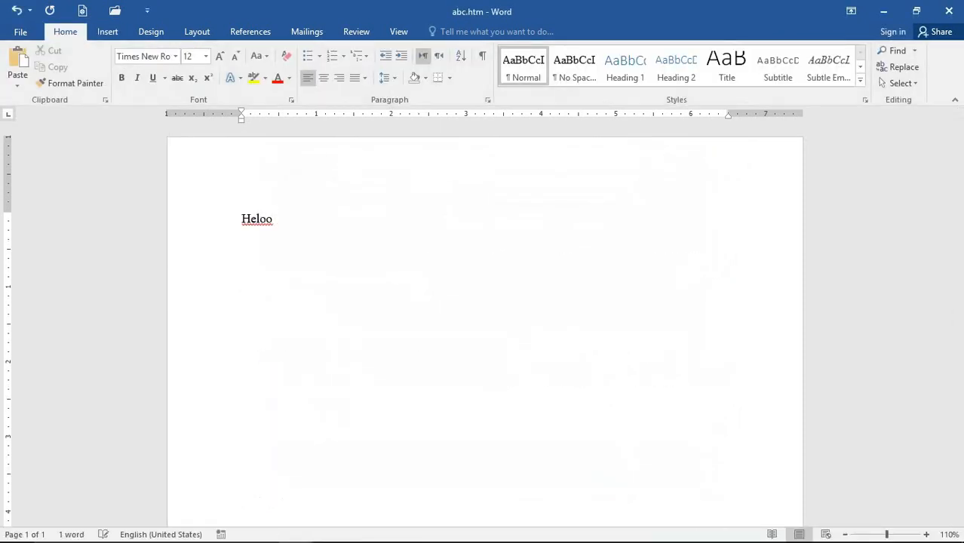
type("world")
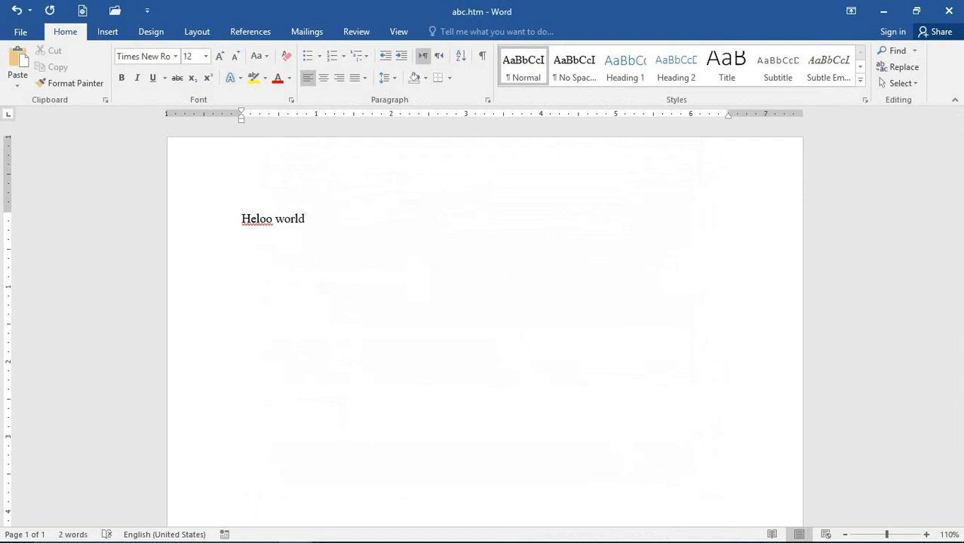
right_click(261, 226)
left_click(291, 235)
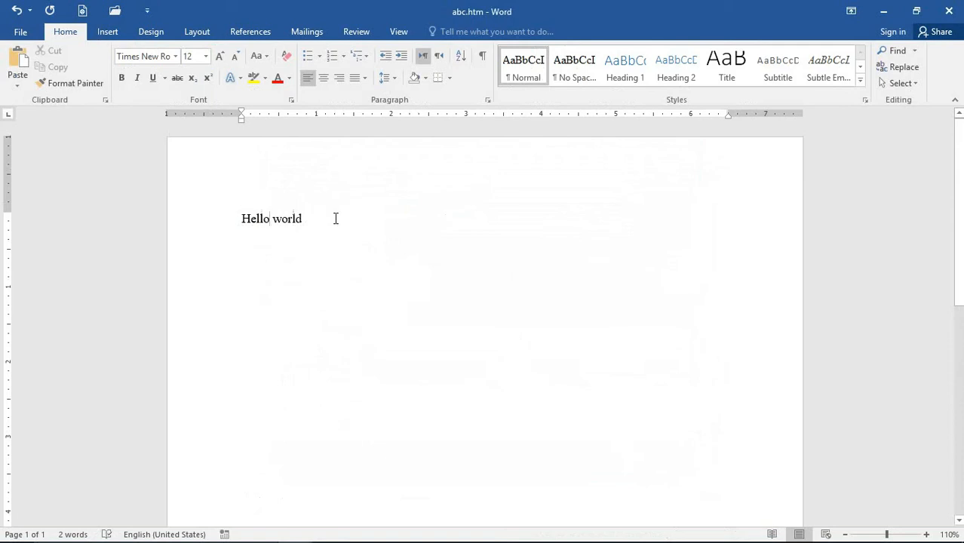
- Make 'Hello world' a centred 80 pt Title and close abc.htm
triple_click(335, 219)
left_click(726, 64)
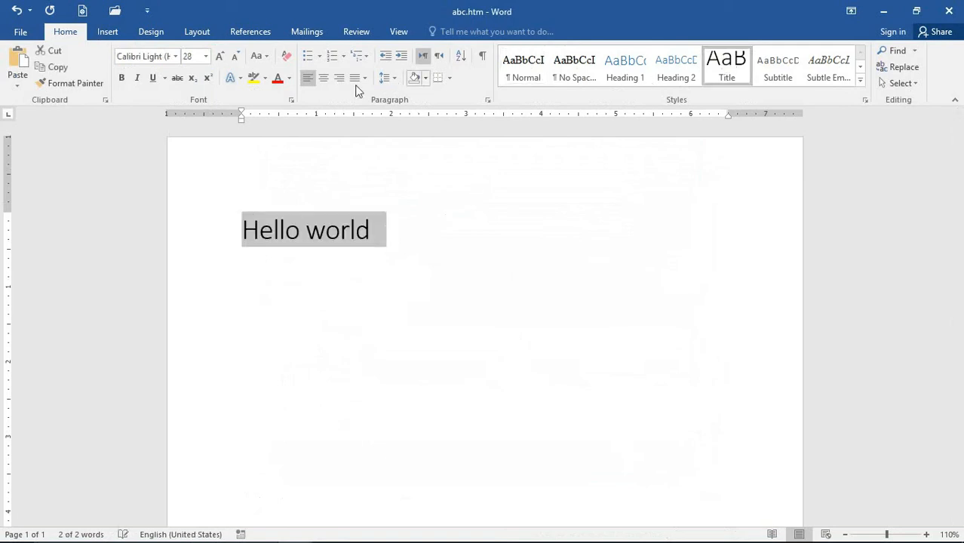
key("ctrl+e")
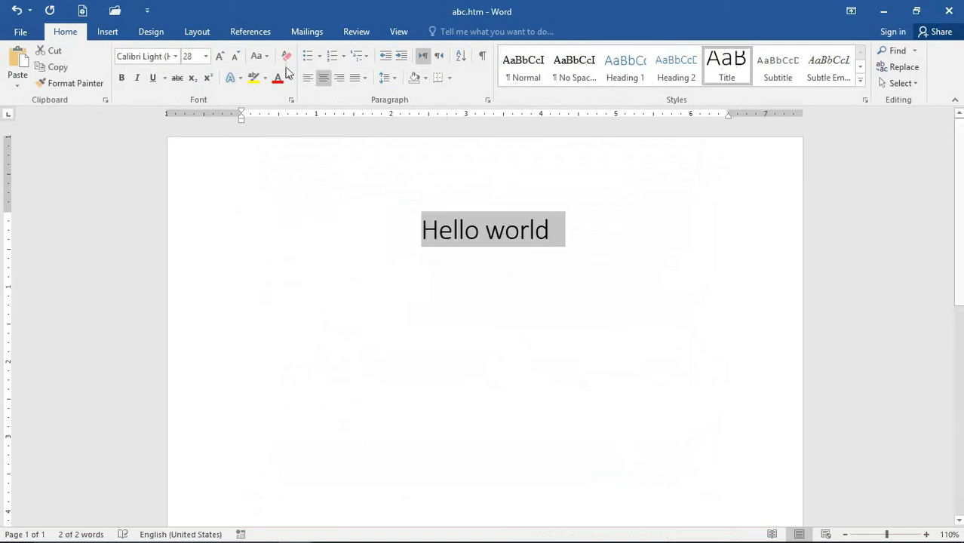
left_click(220, 57)
left_click(220, 56)
left_click(220, 57)
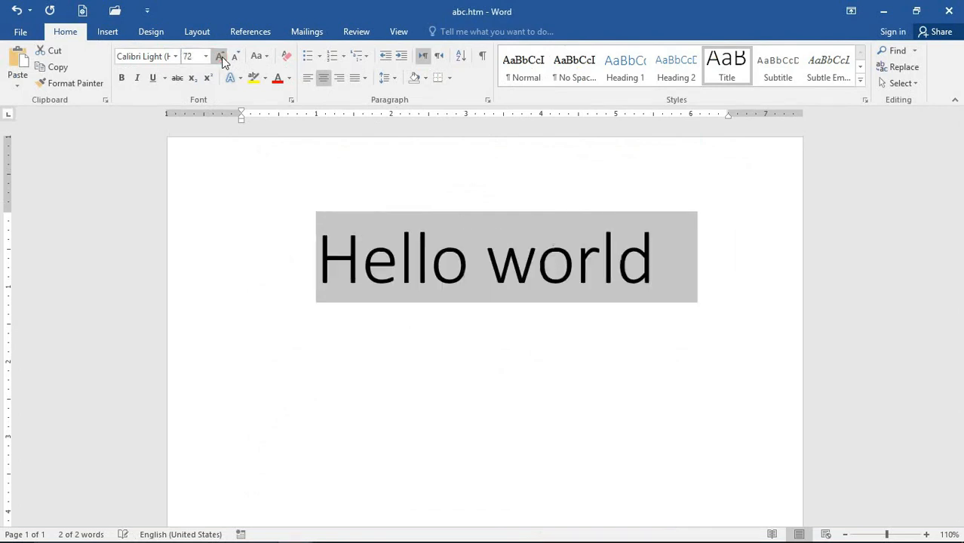
left_click(220, 57)
left_click(424, 161)
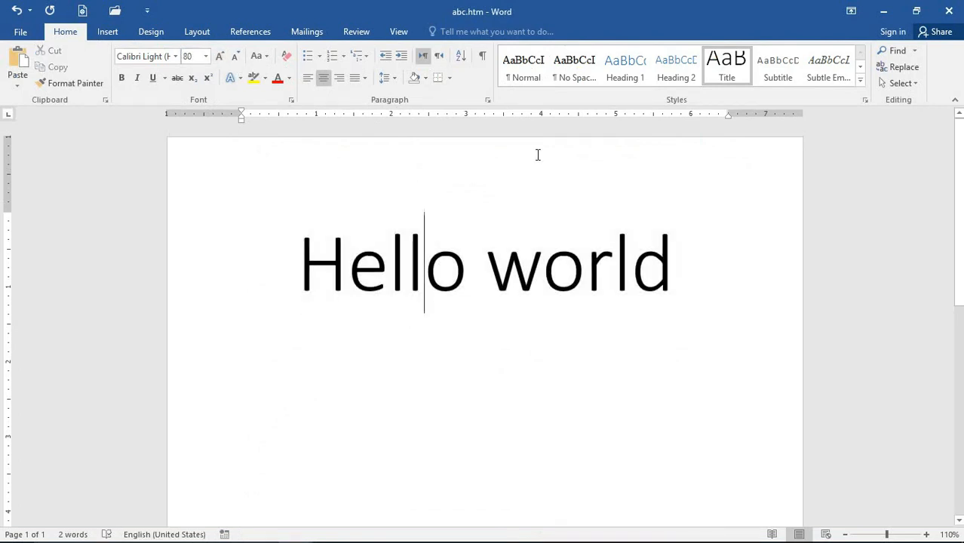
left_click(955, 9)
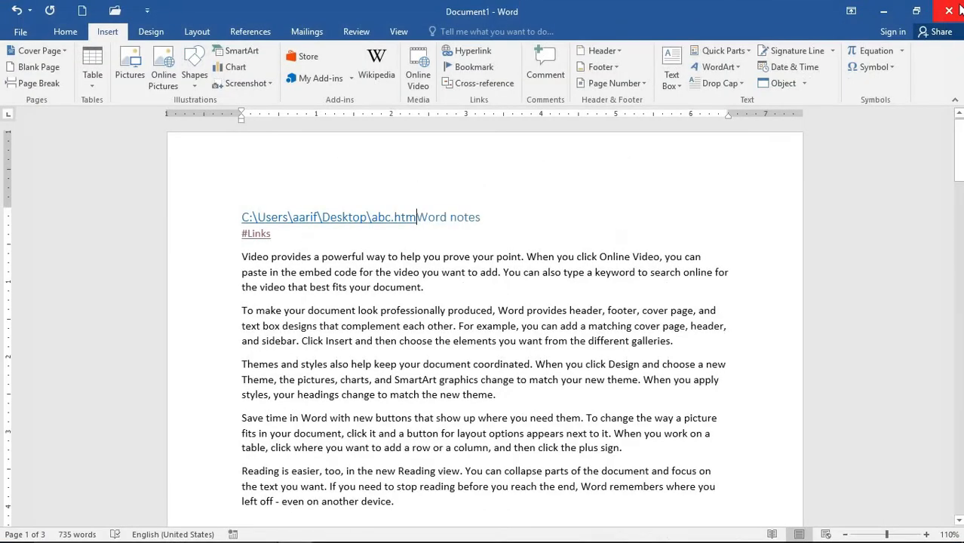
- Close Document1 and open abc.htm from the desktop in a maximized browser window
left_click(957, 9)
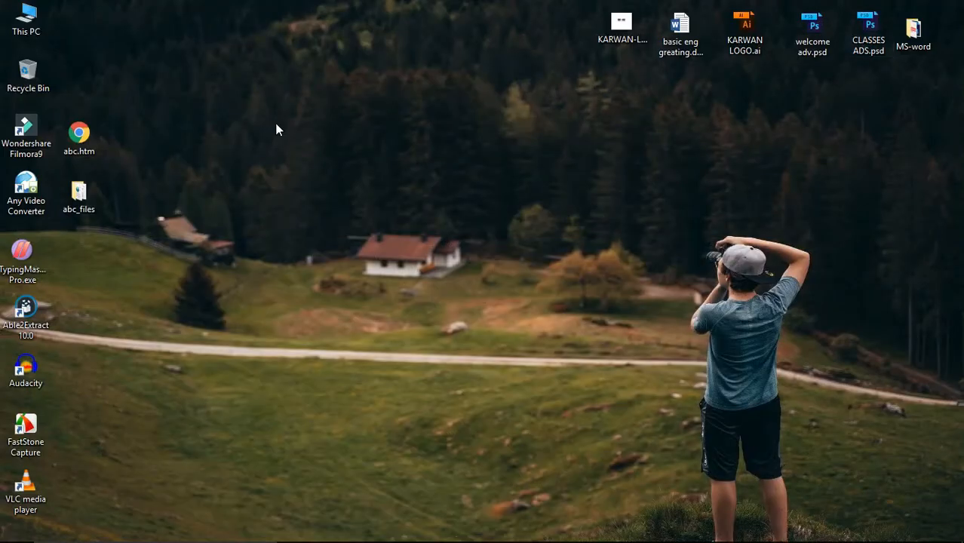
left_click_drag(94, 139, 428, 189)
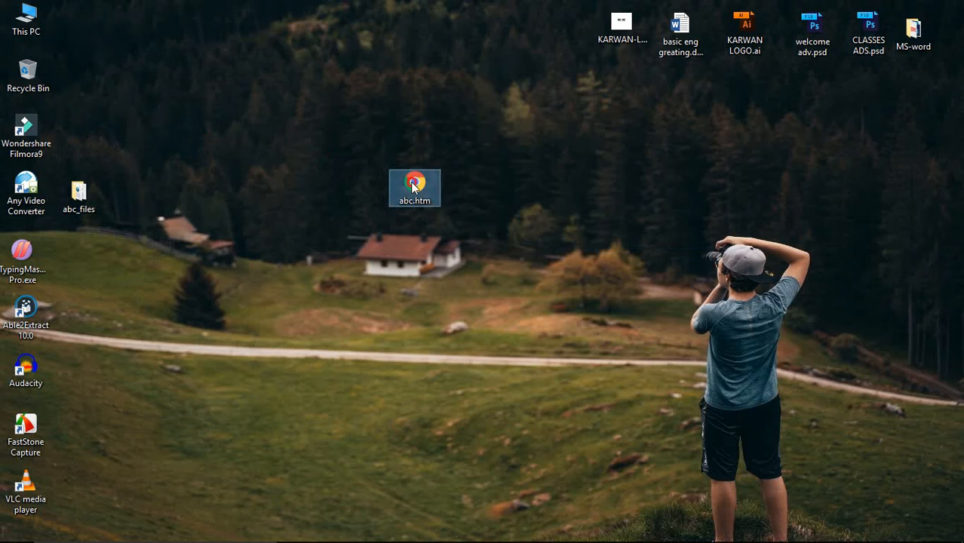
double_click(414, 188)
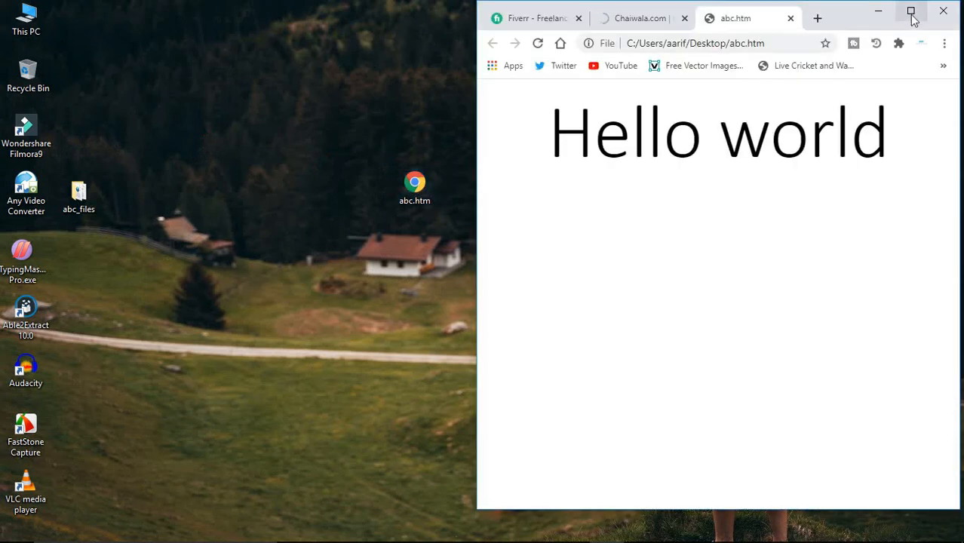
left_click(912, 12)
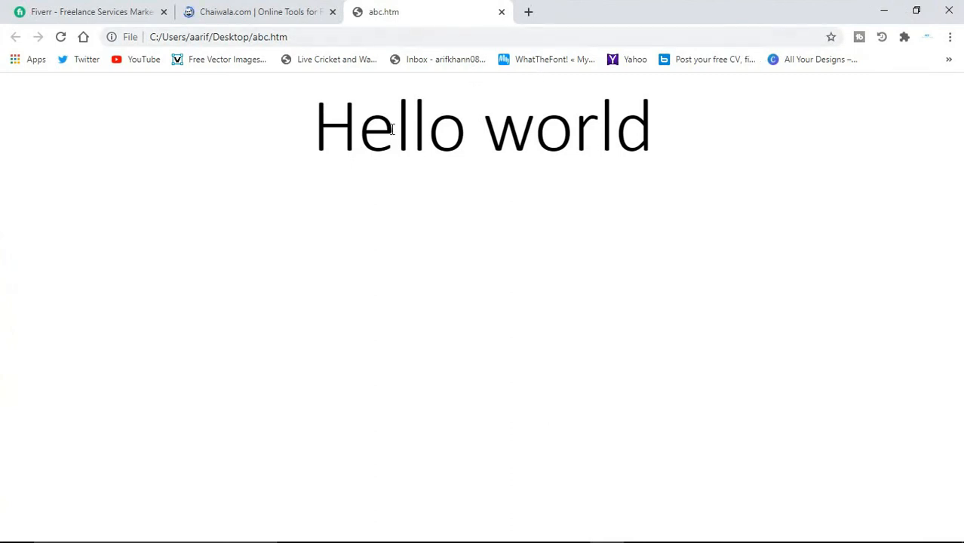
- Select the rendered 'Hello world' heading, then bring the Word document back
left_click_drag(644, 151, 311, 126)
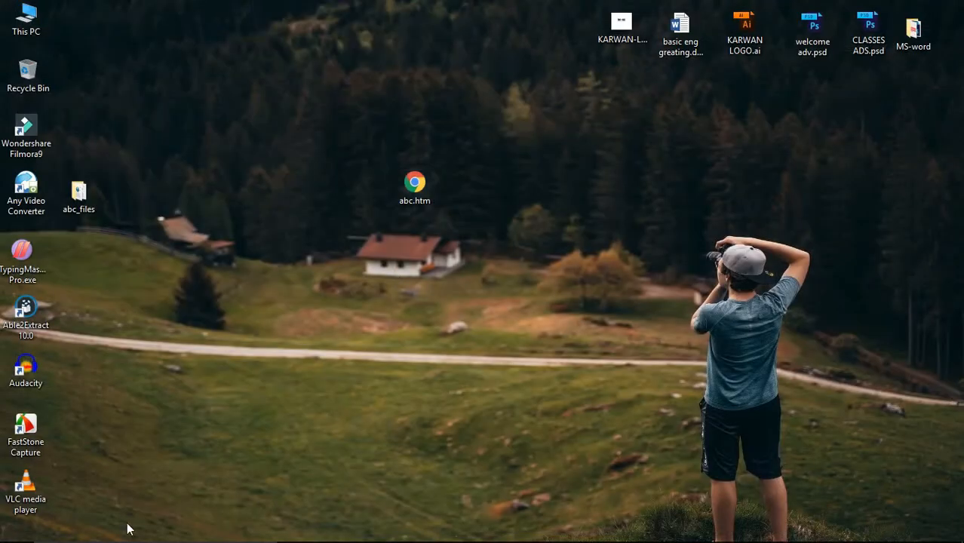
mouse_move(140, 536)
left_click(295, 529)
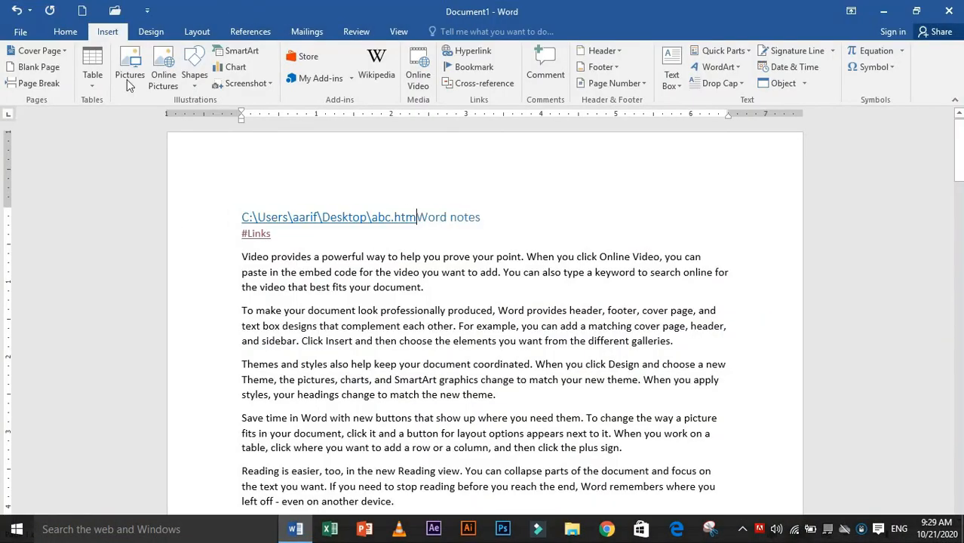
- Close Document1 without saving and relaunch Word to its start screen
left_click(21, 31)
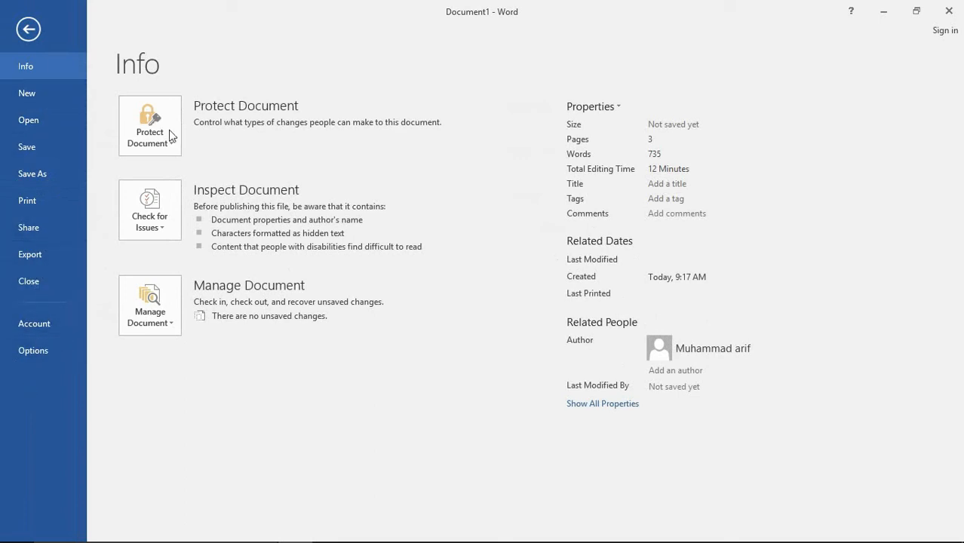
left_click(944, 11)
left_click(490, 306)
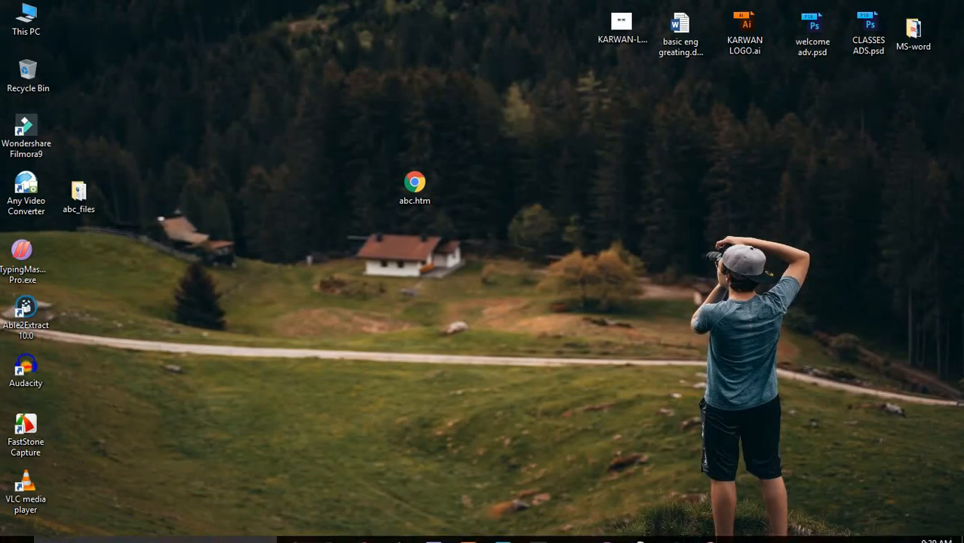
left_click(300, 537)
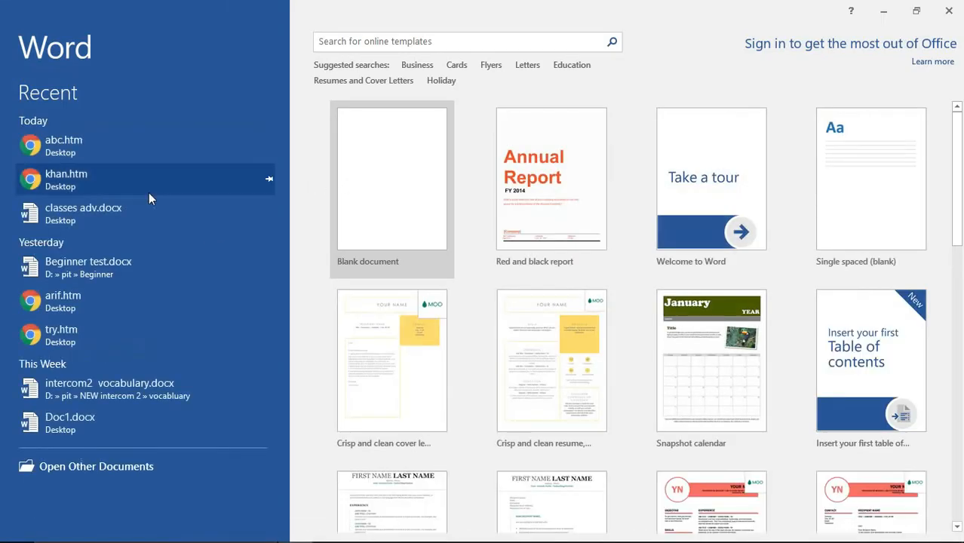
- Open abc.htm from Recent, add a 'uyuu' line, and close it without saving
left_click(102, 140)
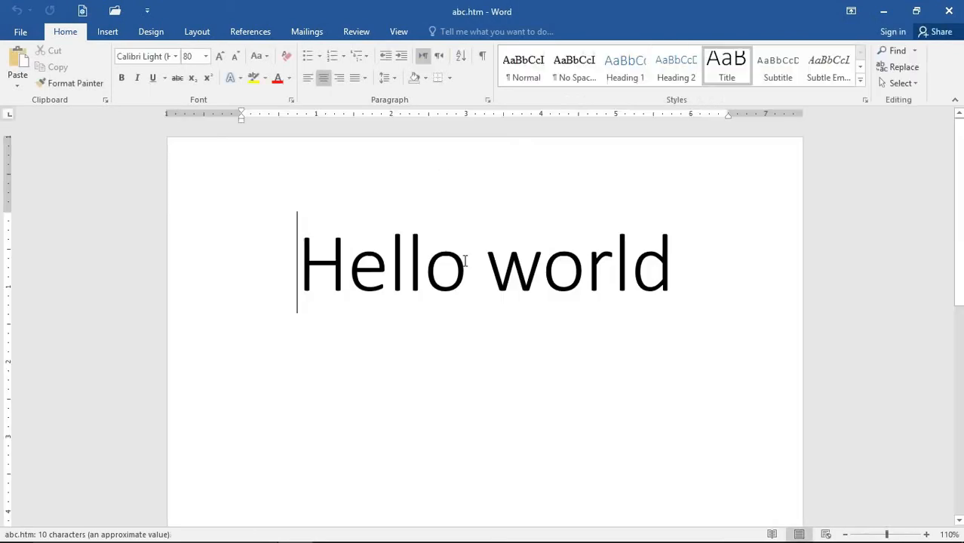
left_click(671, 271)
key("Return")
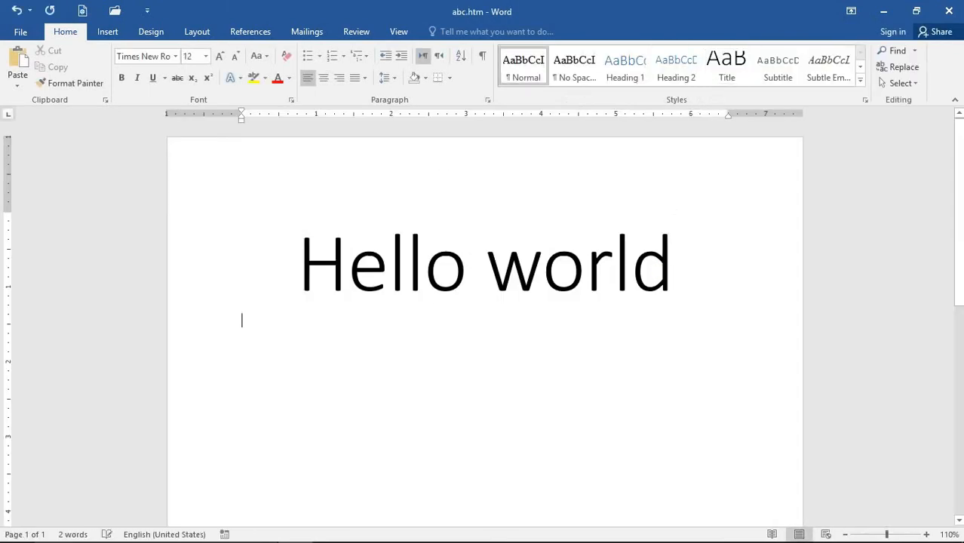
type("uyuu")
left_click(956, 3)
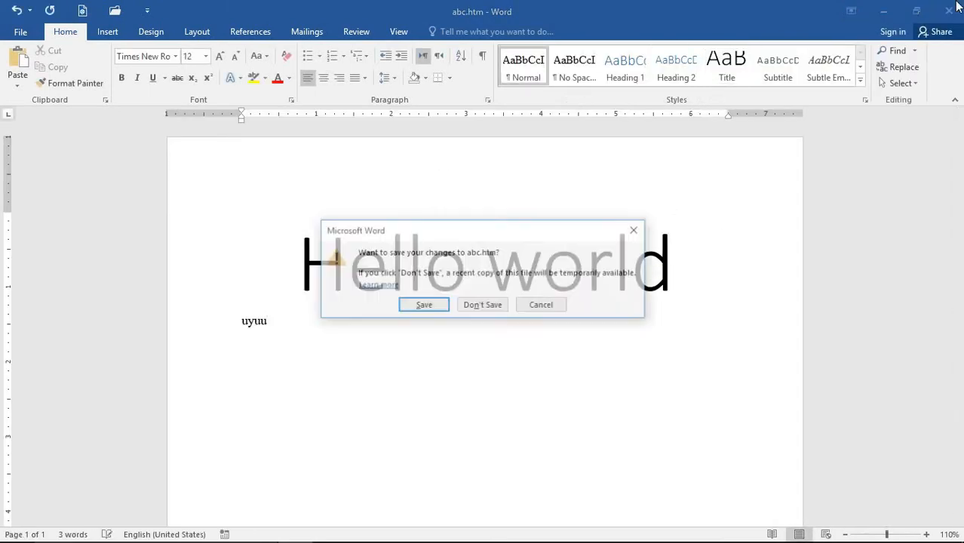
left_click(480, 305)
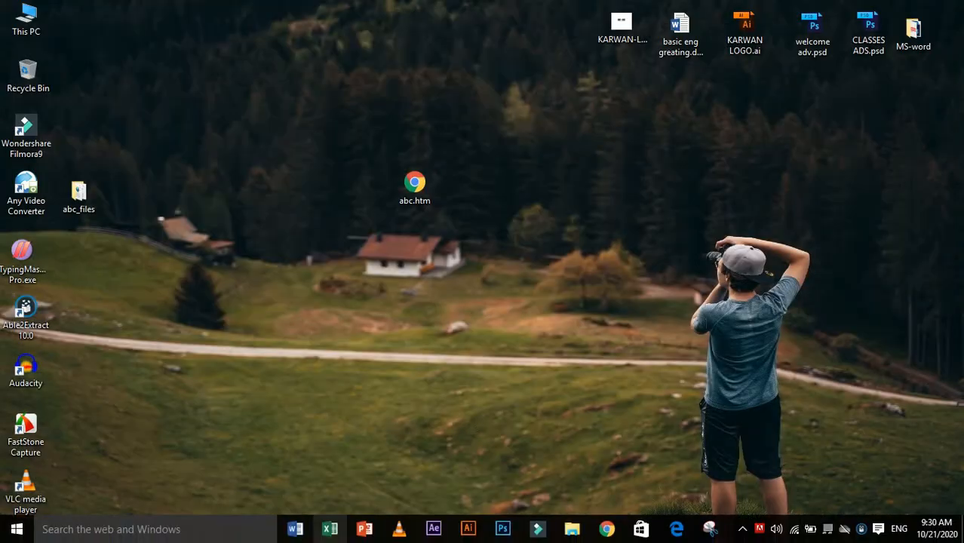
- Relaunch Word and create a new blank document
left_click(295, 532)
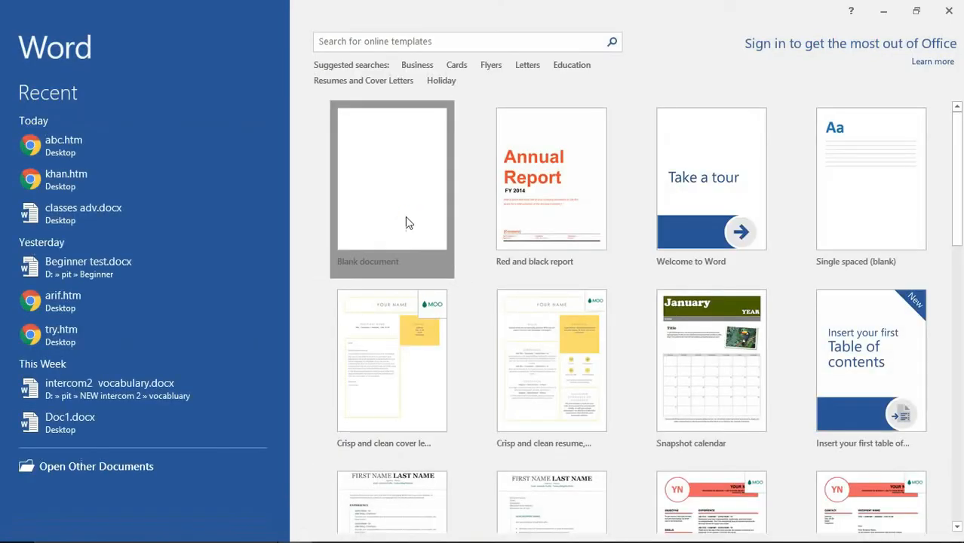
left_click(405, 218)
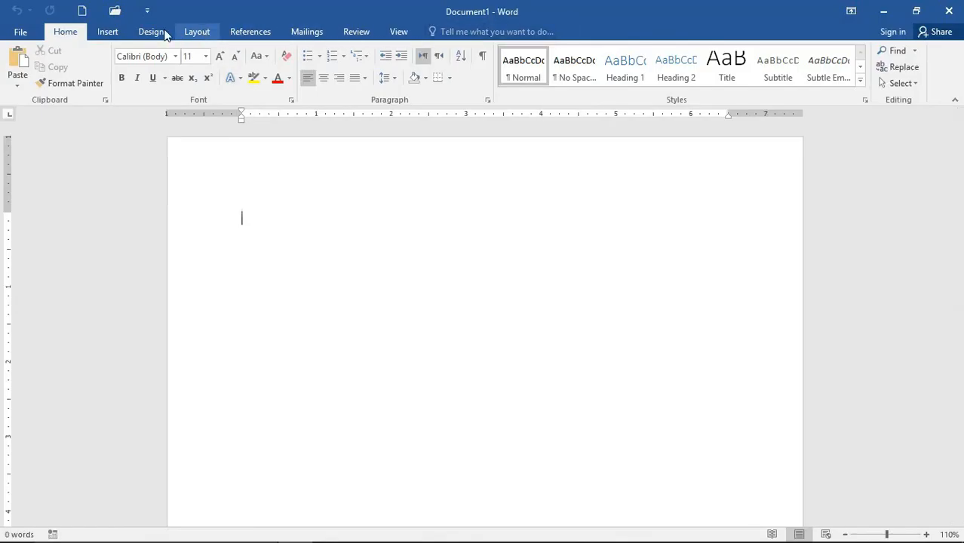
left_click(113, 32)
- Insert an 'email us' mail hyperlink to the given e-mail address with subject 'try'
left_click(474, 51)
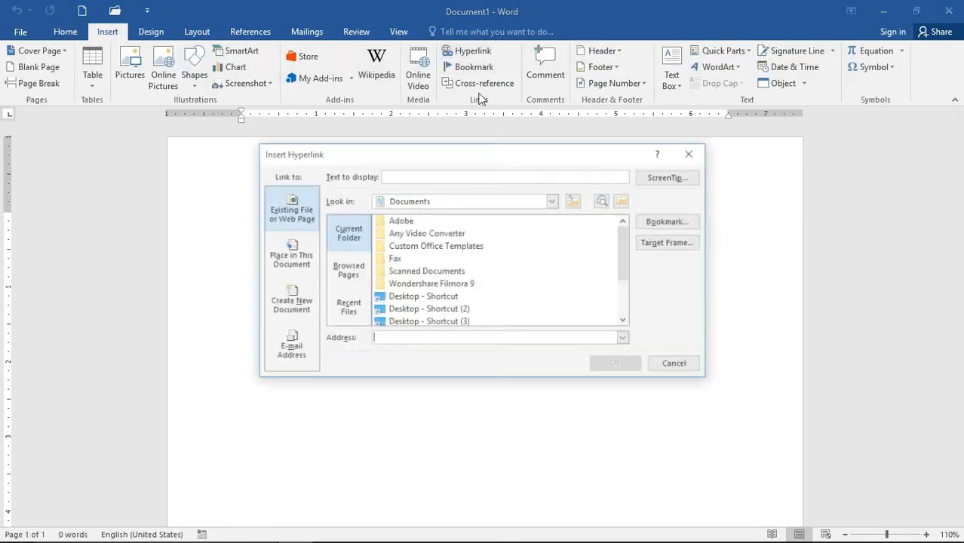
left_click(305, 354)
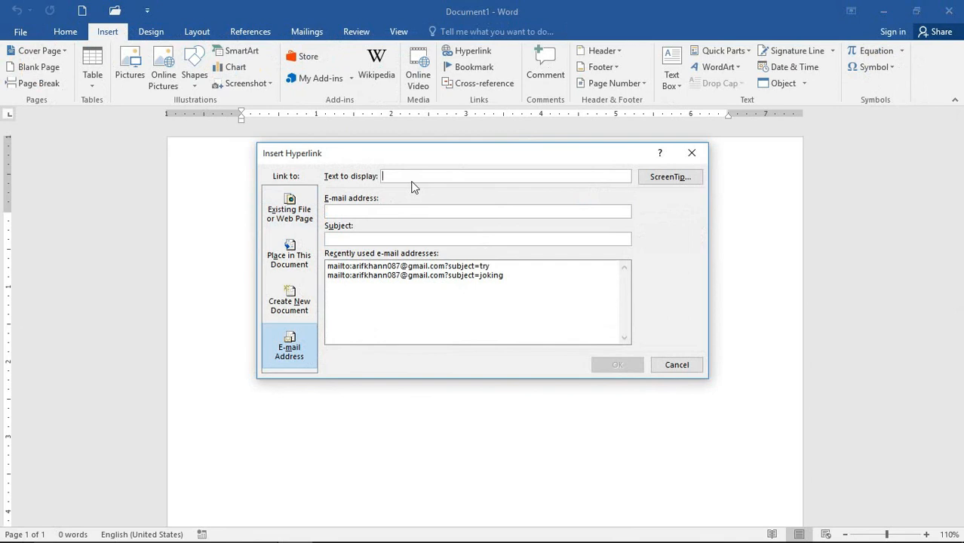
type("email us")
left_click(413, 210)
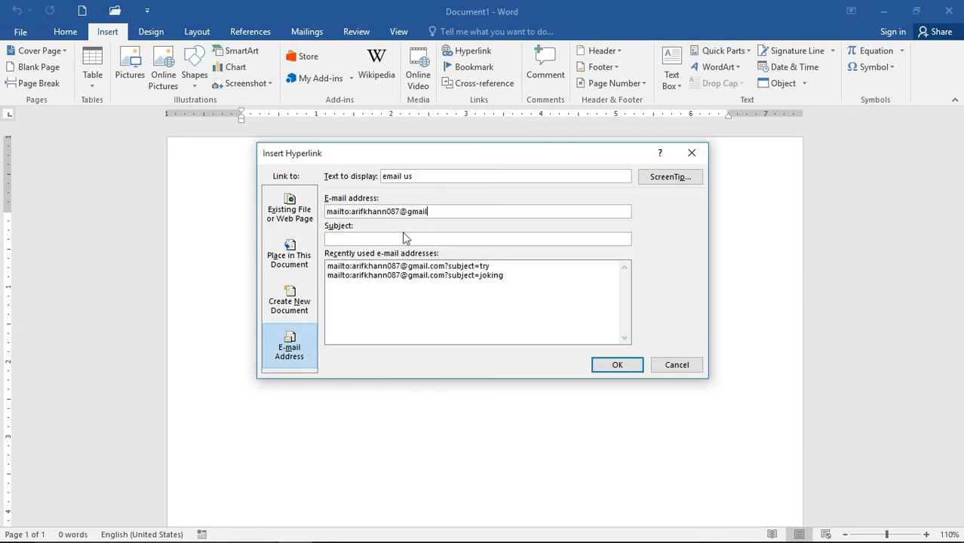
left_click(404, 237)
left_click(620, 365)
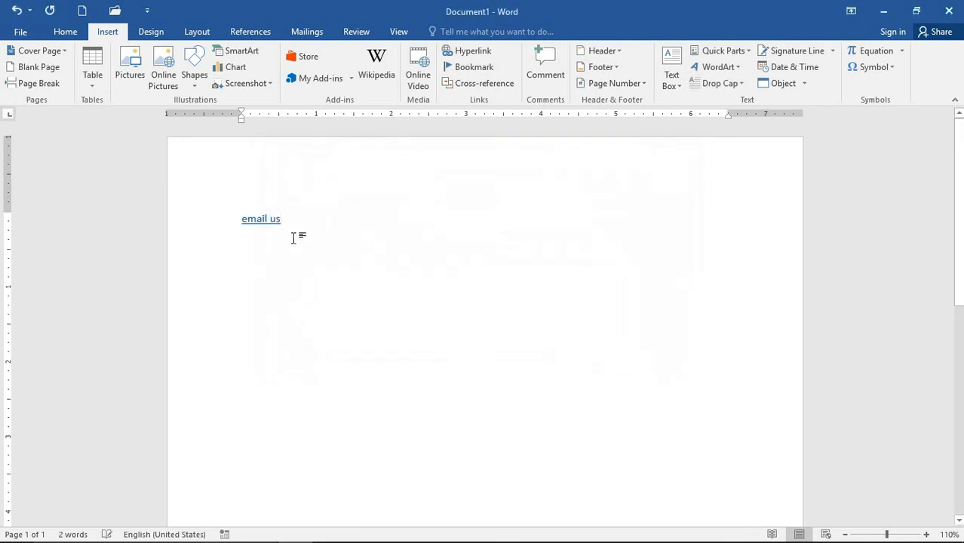
- Test the 'email us' link, close the browser's abc.htm tab, and return to Word
left_click(259, 223)
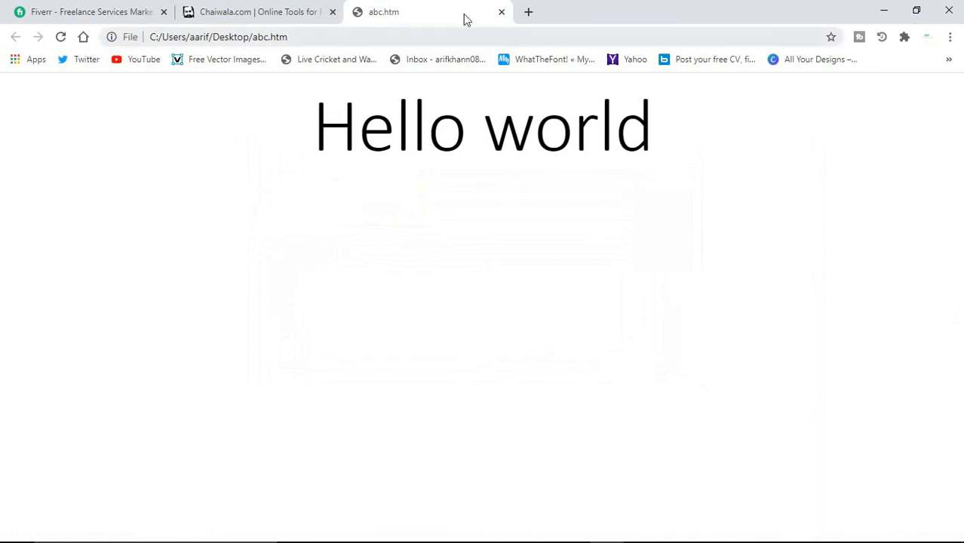
left_click(501, 13)
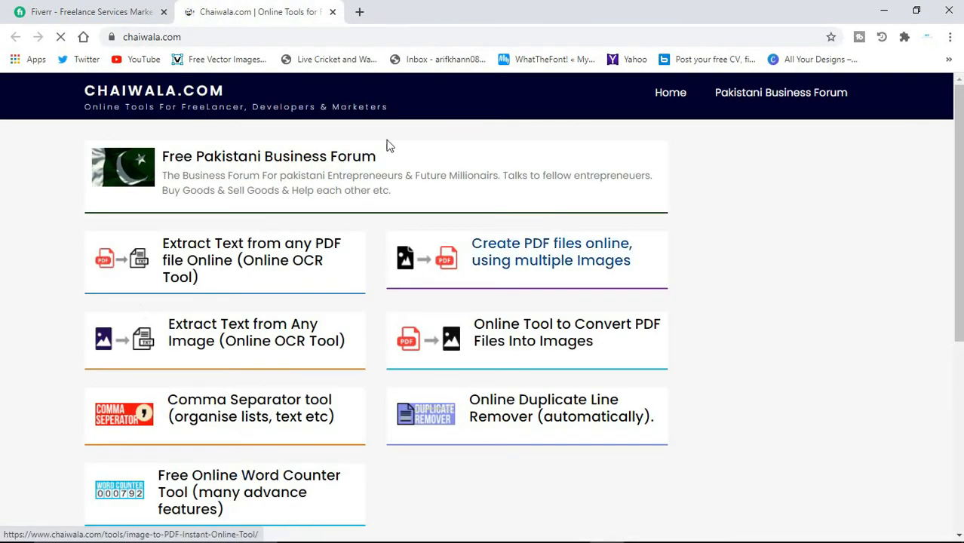
left_click(360, 11)
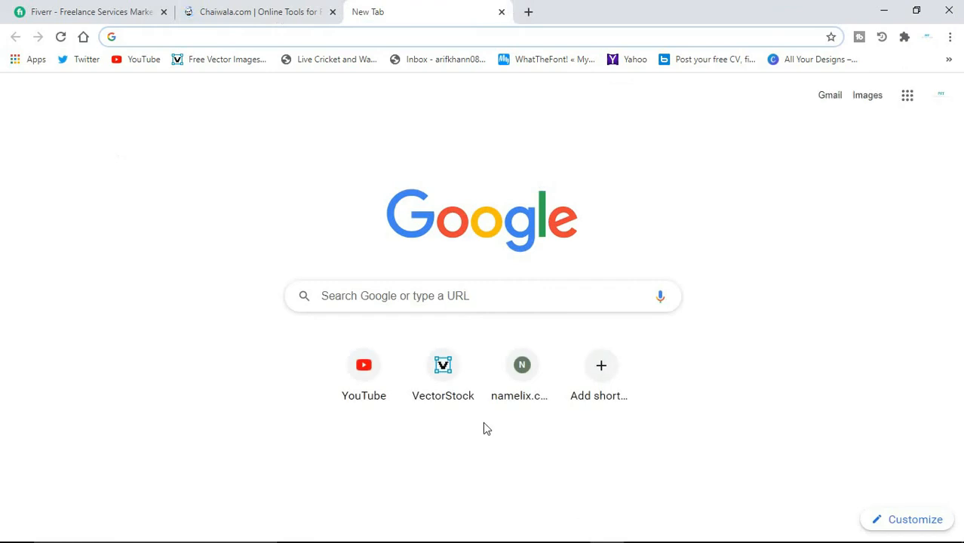
mouse_move(468, 541)
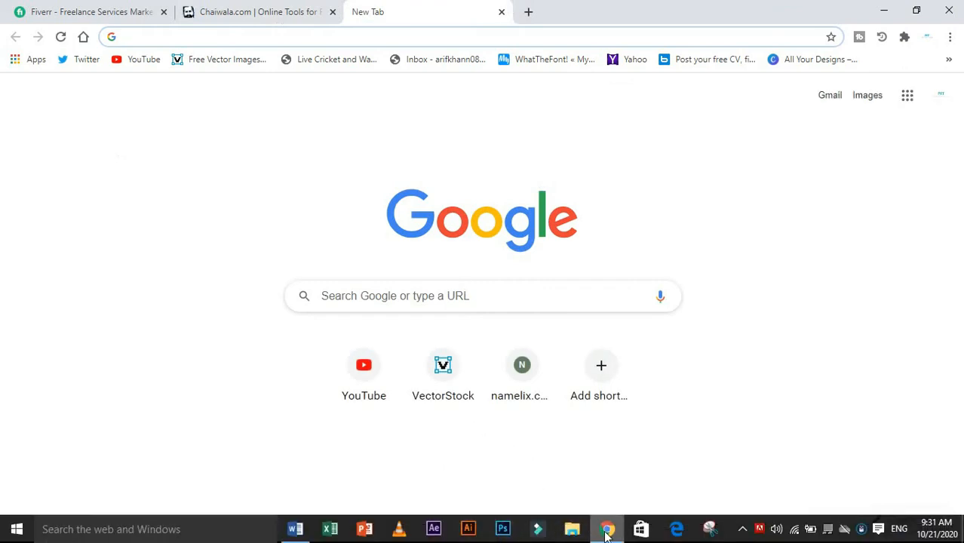
left_click(883, 10)
left_click_drag(291, 243, 237, 205)
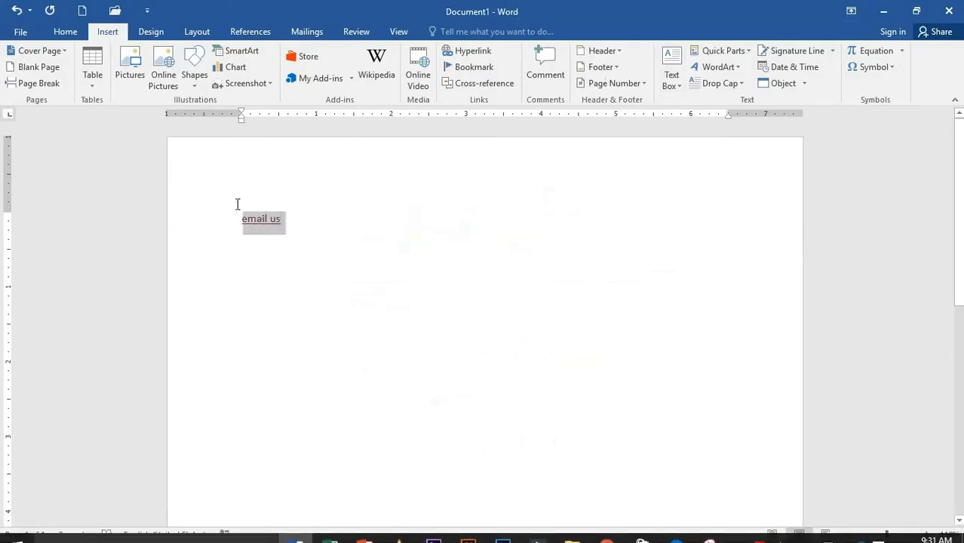
- Replace the 'email us' link with a hyperlink to Presentation1.pptx
key("Delete")
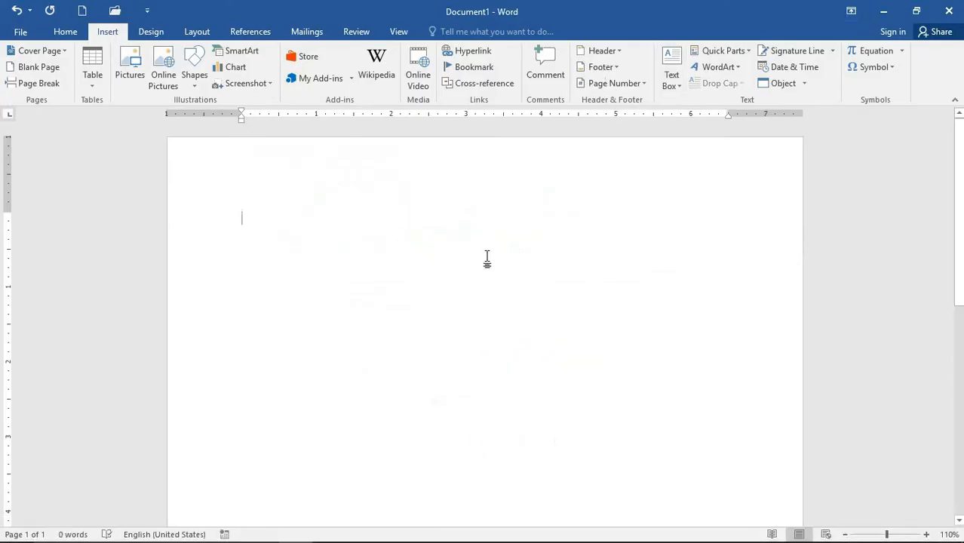
left_click(469, 52)
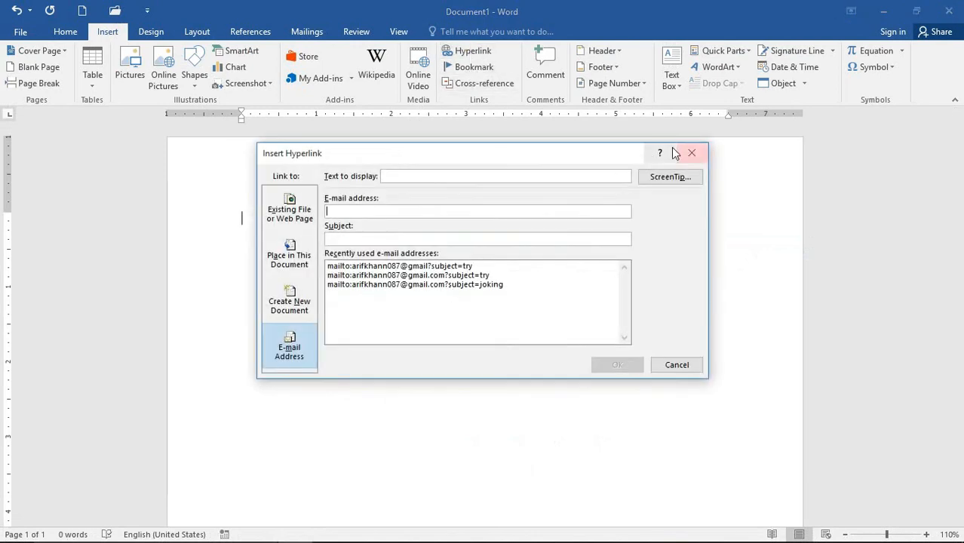
left_click(295, 214)
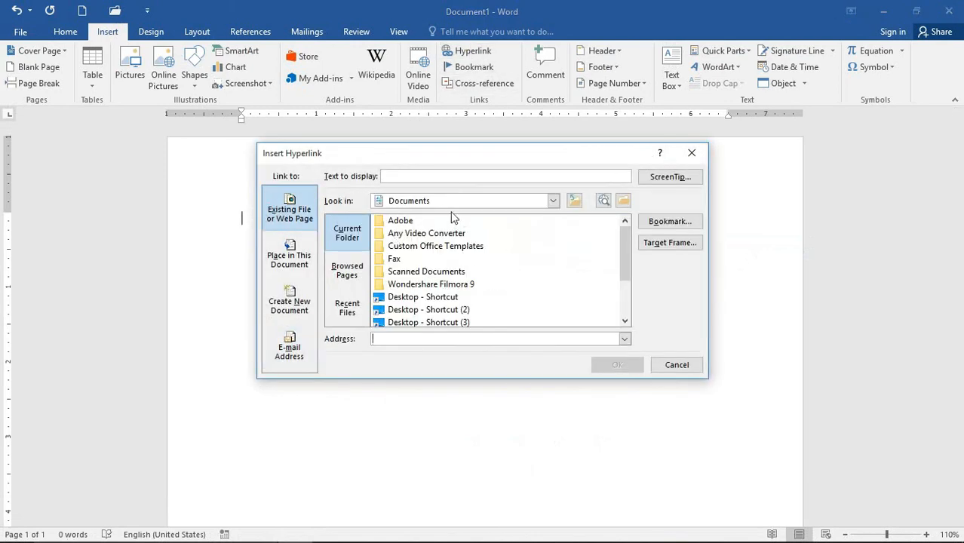
scroll(425, 321, "down", 2)
left_click(425, 310)
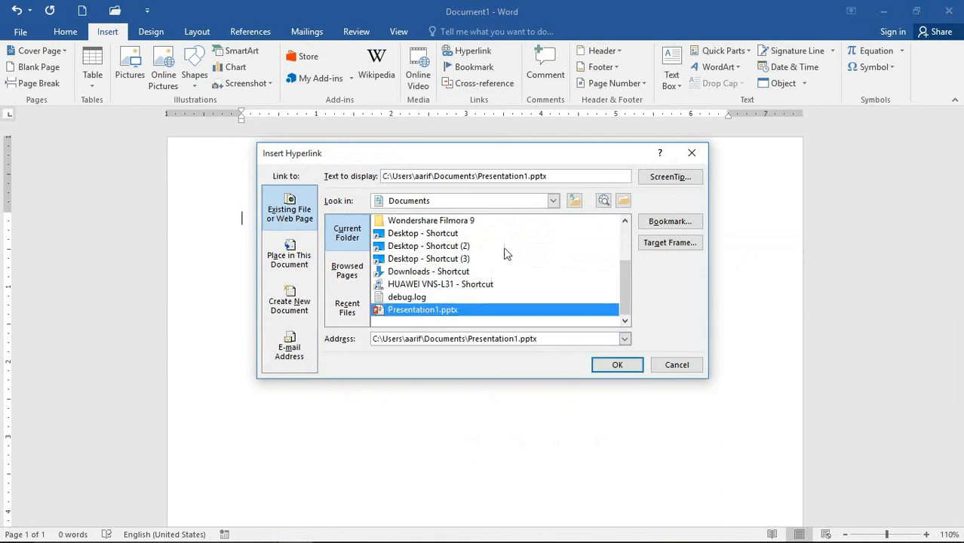
left_click(604, 366)
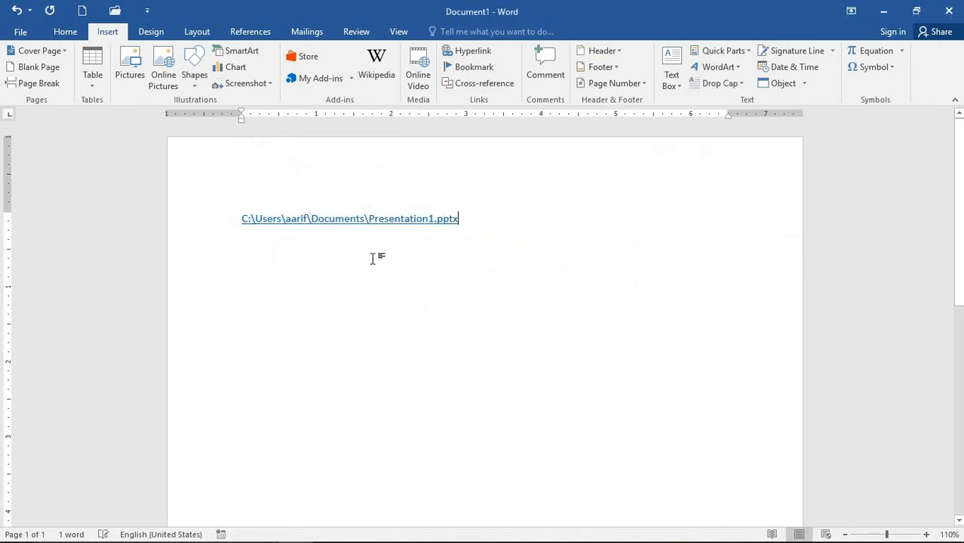
- Remove the hyperlink so the Presentation1.pptx path is plain text, then select the path
right_click(335, 220)
left_click(418, 352)
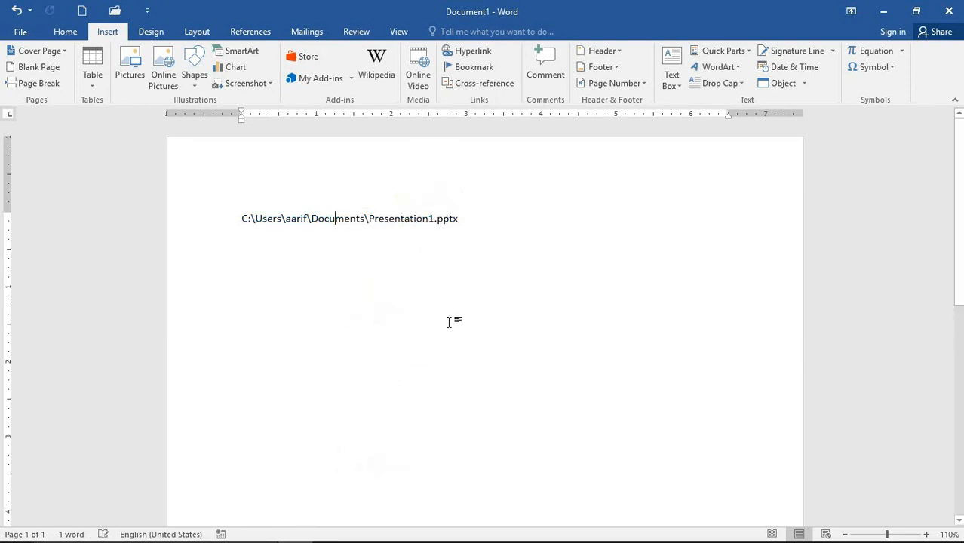
left_click_drag(466, 246, 157, 204)
left_click(318, 237)
left_click_drag(318, 230, 324, 230)
left_click_drag(472, 231, 184, 225)
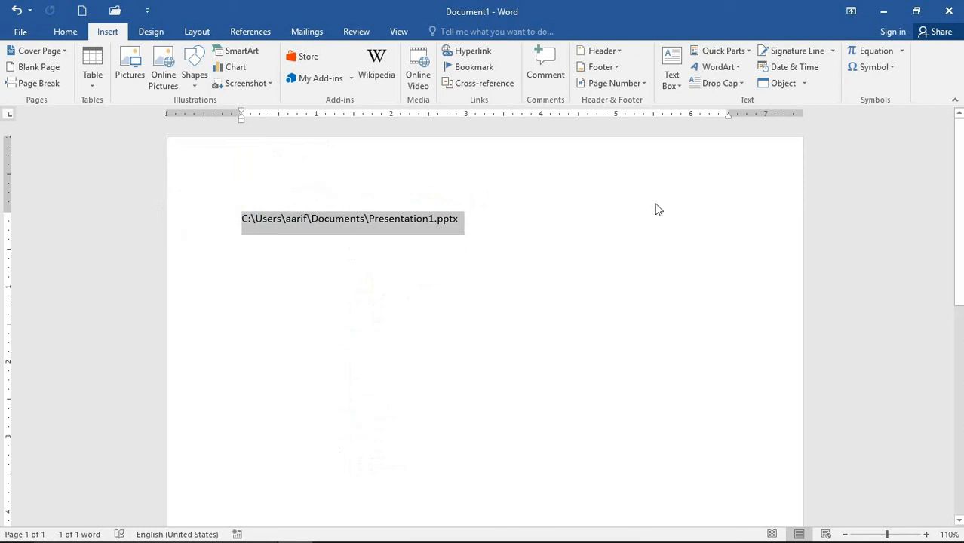